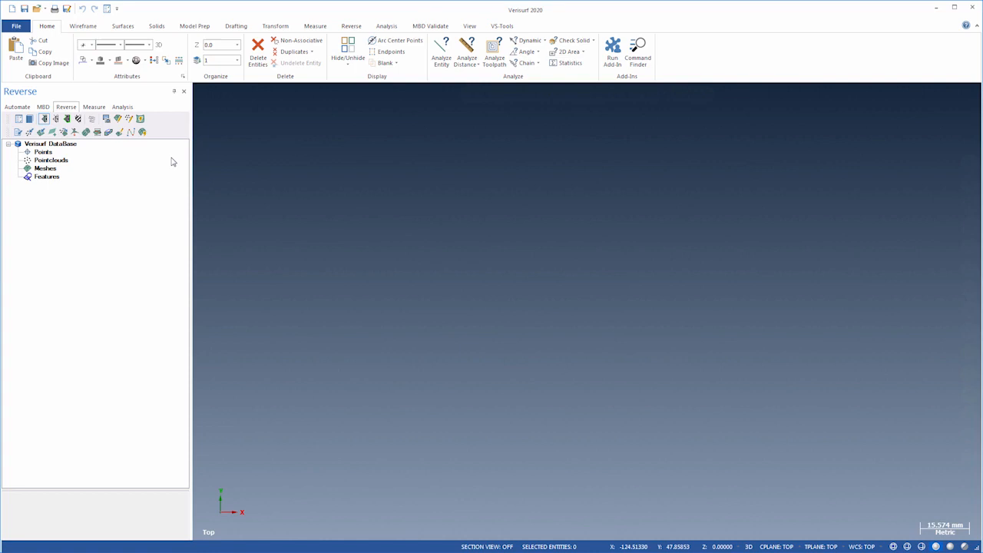
Import the scan mesh Part Scan.stl and show it zoomed out in isometric view with the coordinate axes displayed
click(18, 133)
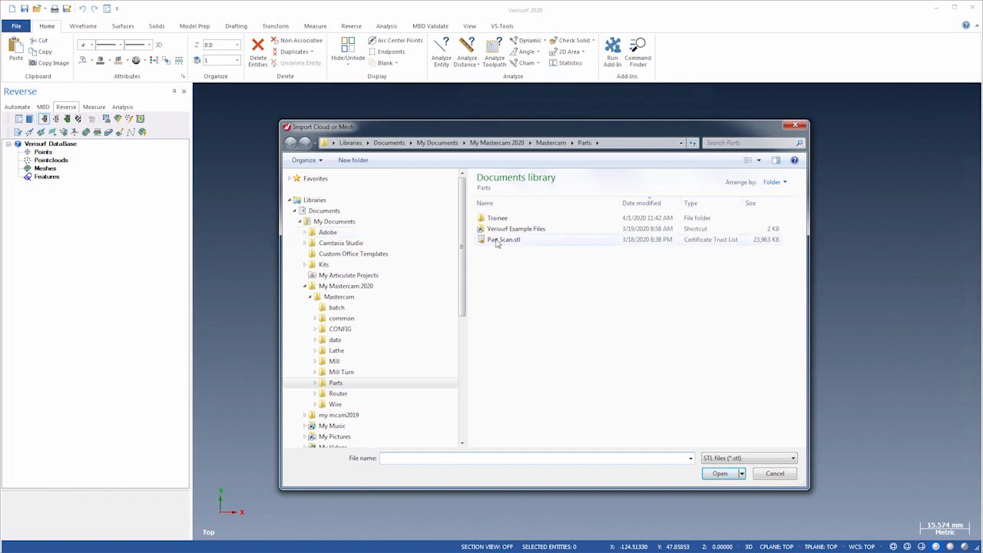
double_click(503, 239)
key(alt+7)
key(alt+F2)
key(F9)
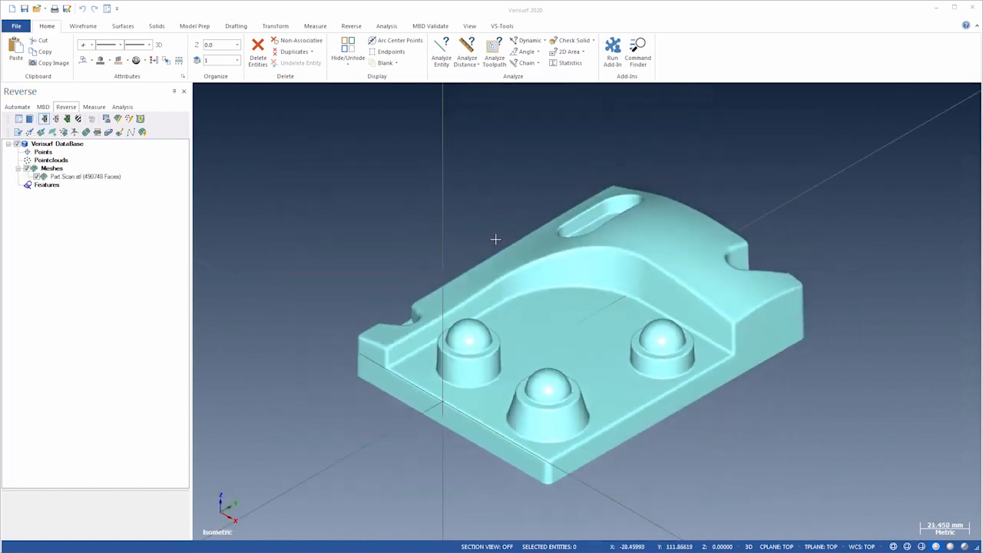
Save the file as RE Demo
click(25, 8)
text(RE Demo)
key(Return)
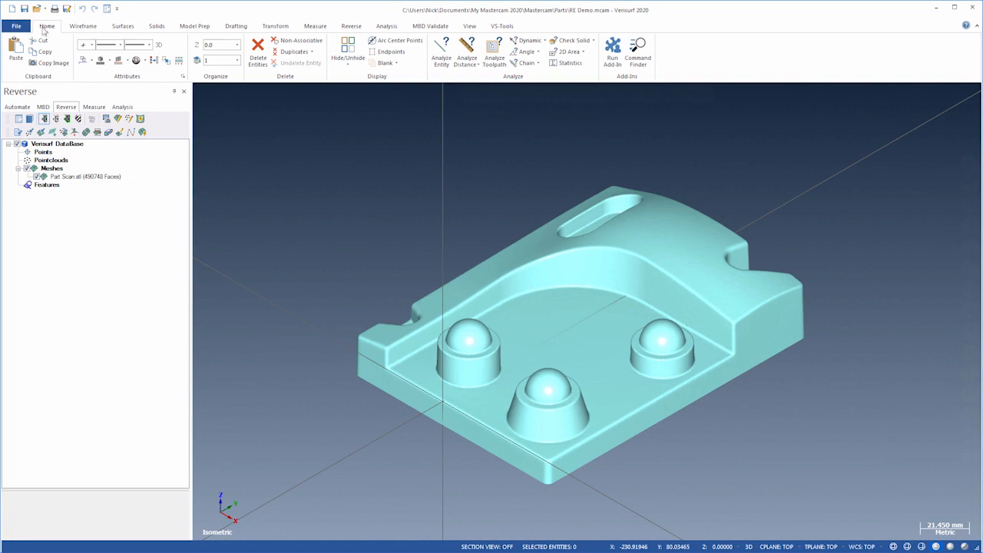
Area-select the flat floor around the bosses and the long side face of the mesh, and fit a separate plane to each
click(116, 118)
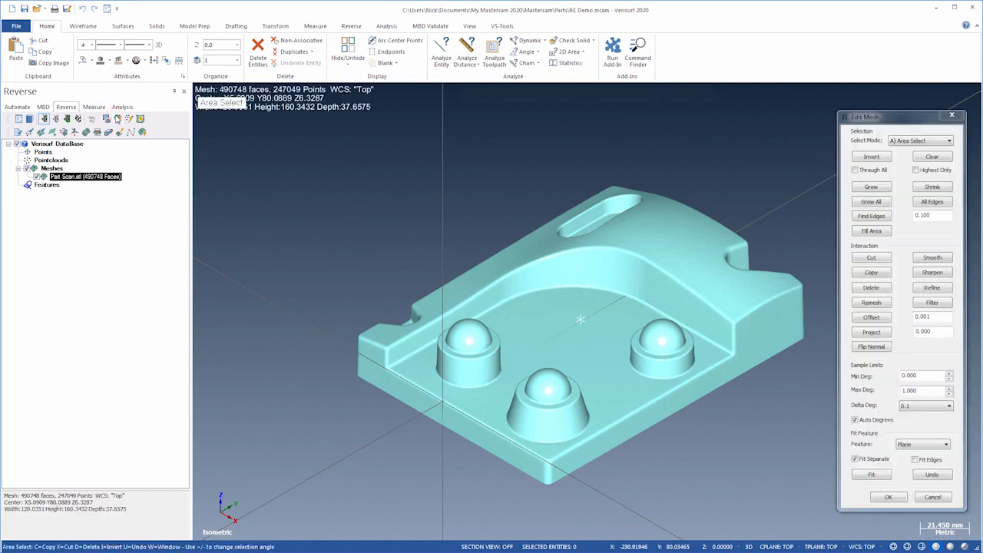
click(577, 354)
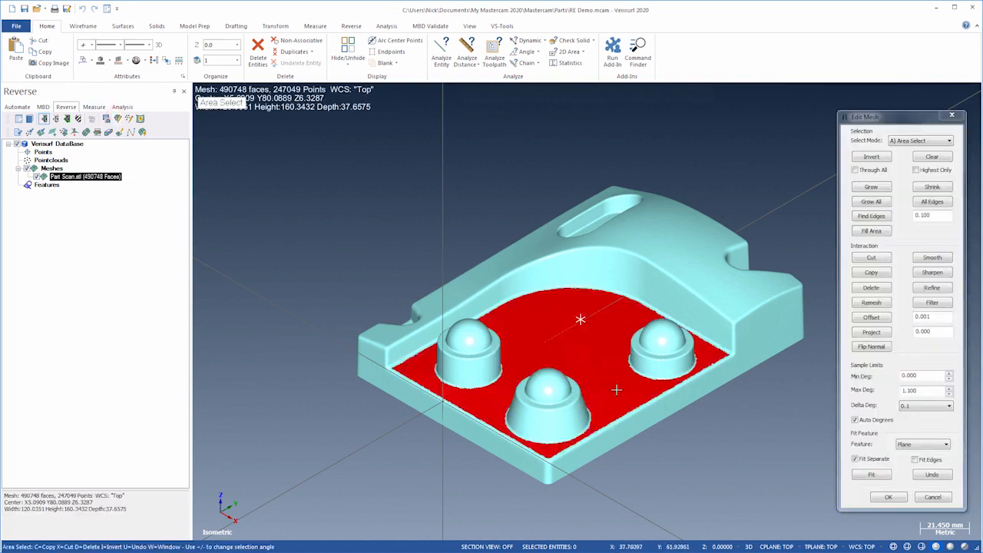
key(plus)
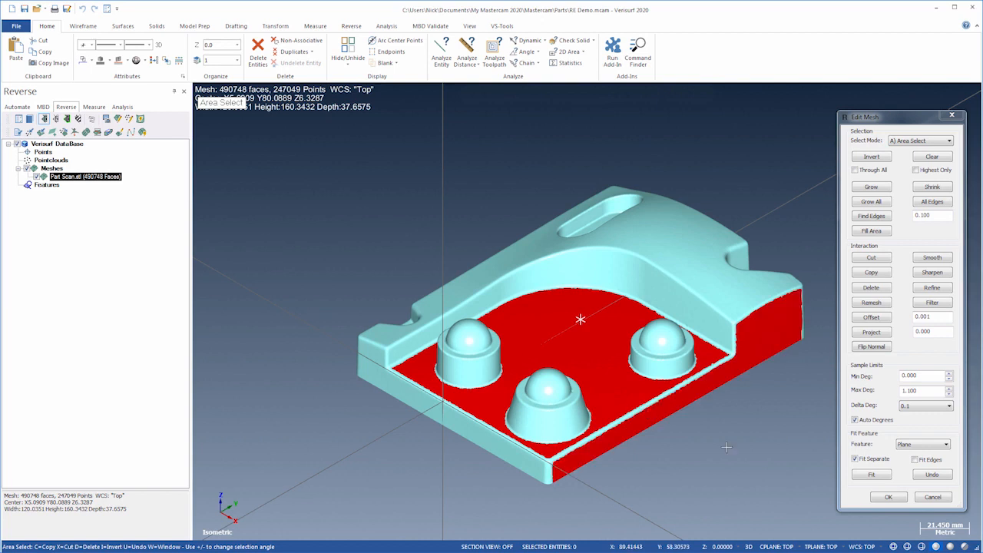
click(861, 474)
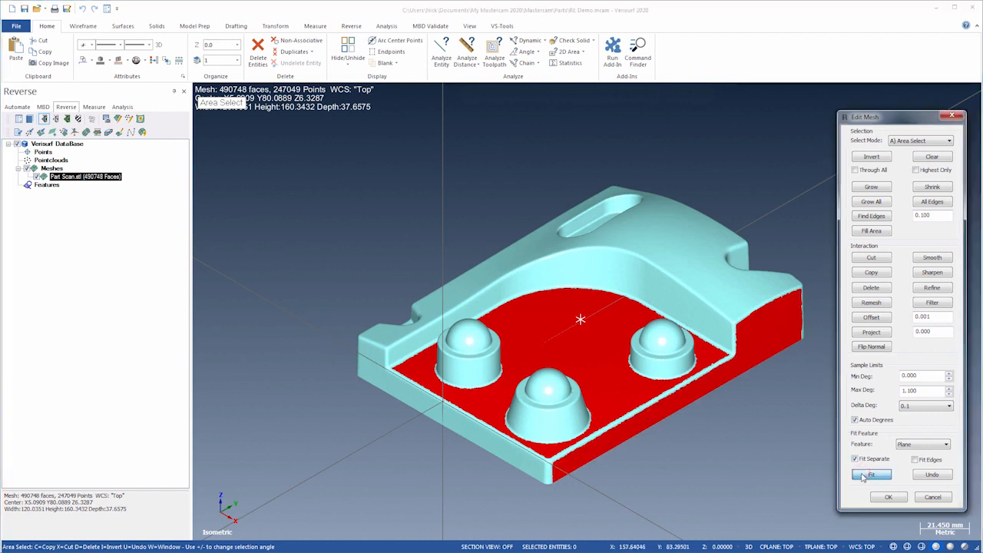
click(885, 497)
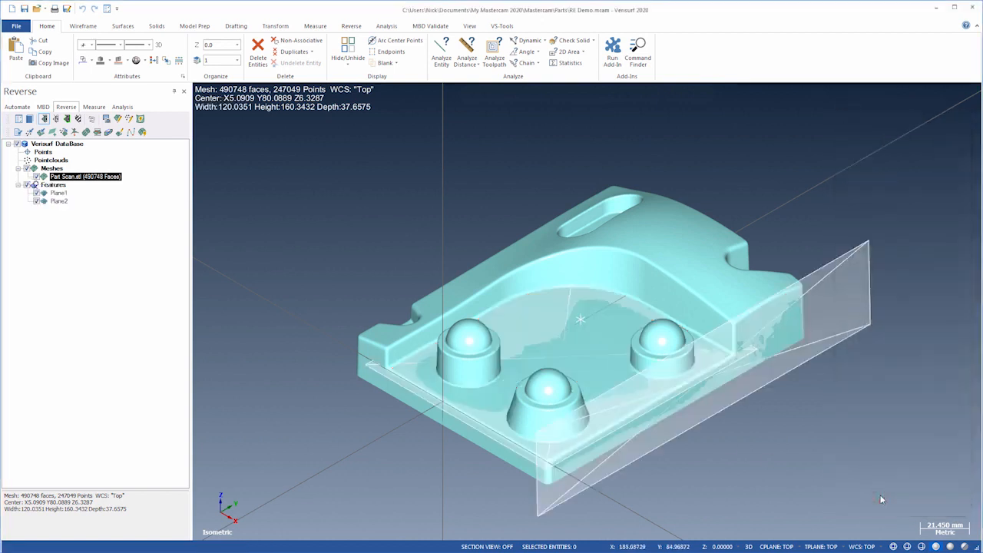
click(149, 200)
Set up a feature alignment with Plane1 as the Z+ primary plane, Plane2 as the Y- axis and the mesh's minimum sides as origin
click(94, 107)
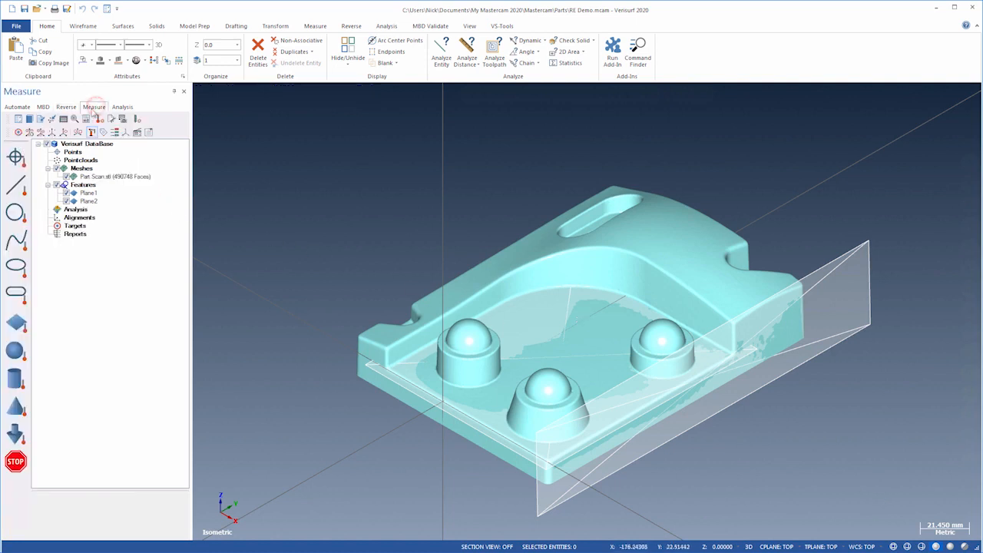
click(64, 132)
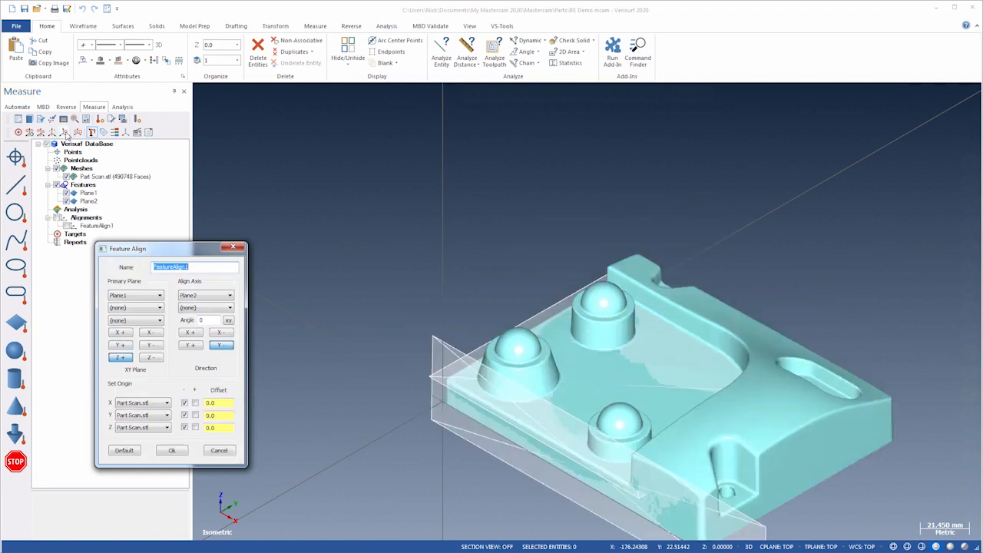
right_click(217, 168)
click(238, 197)
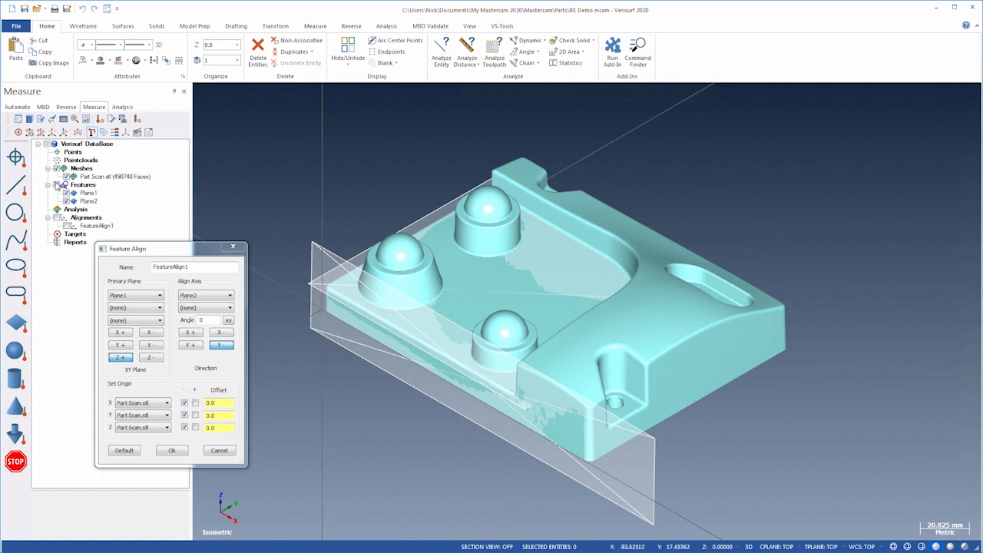
Hide the fitted planes, check the alignment from the top, front and right, and accept it
click(59, 187)
right_click(261, 178)
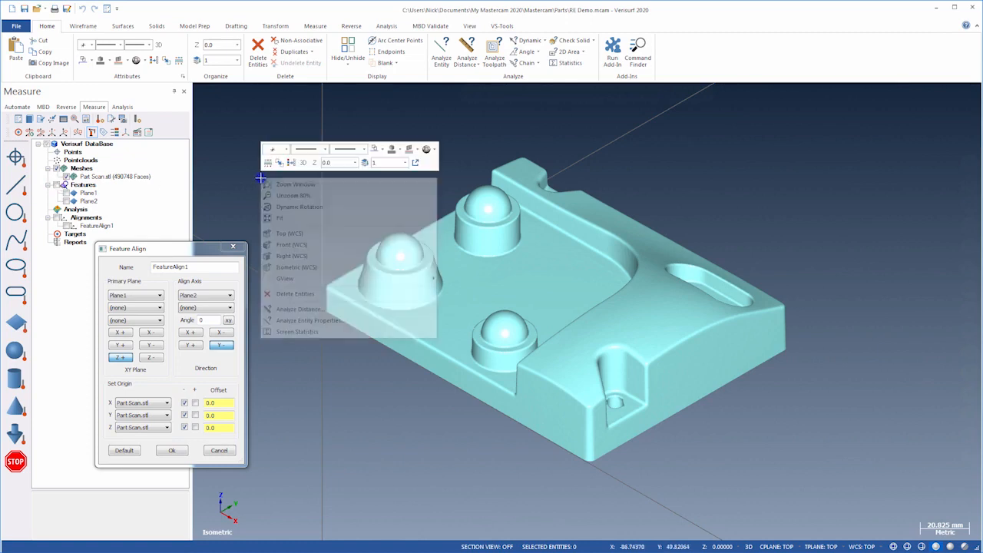
click(287, 232)
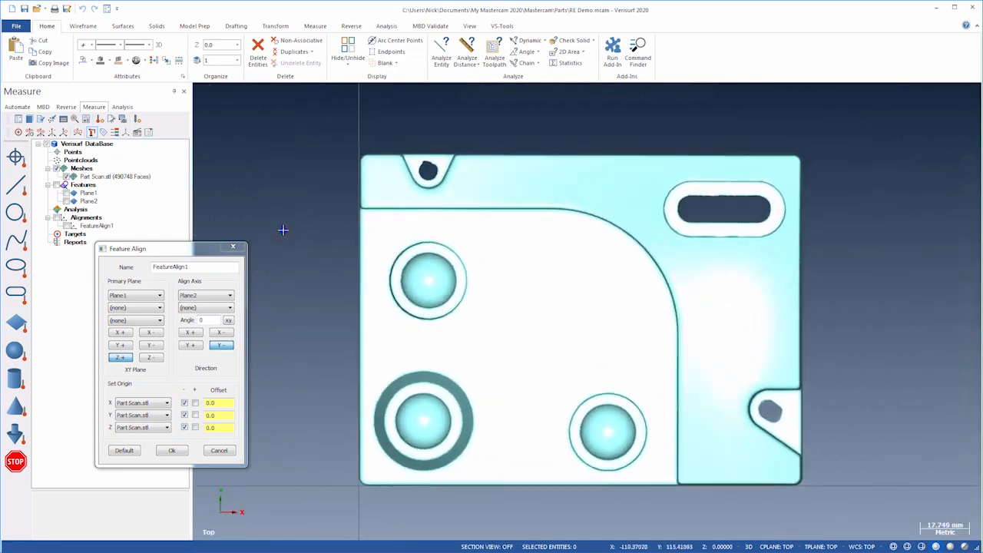
right_click(282, 229)
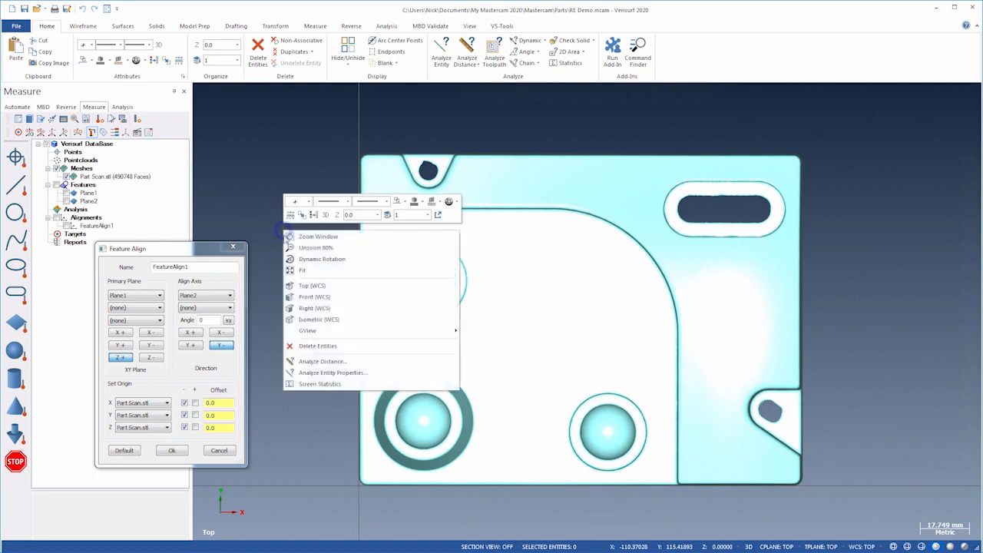
click(305, 295)
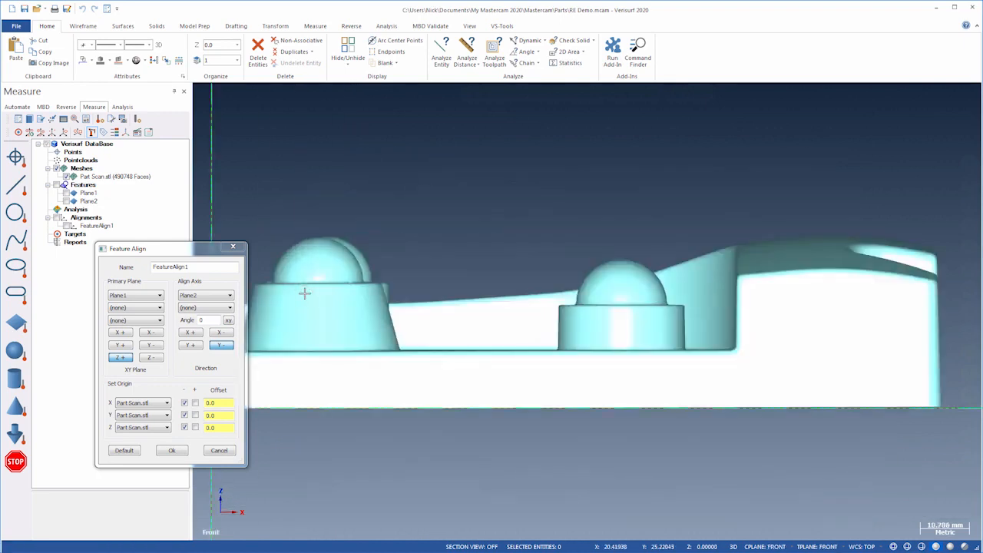
right_click(305, 293)
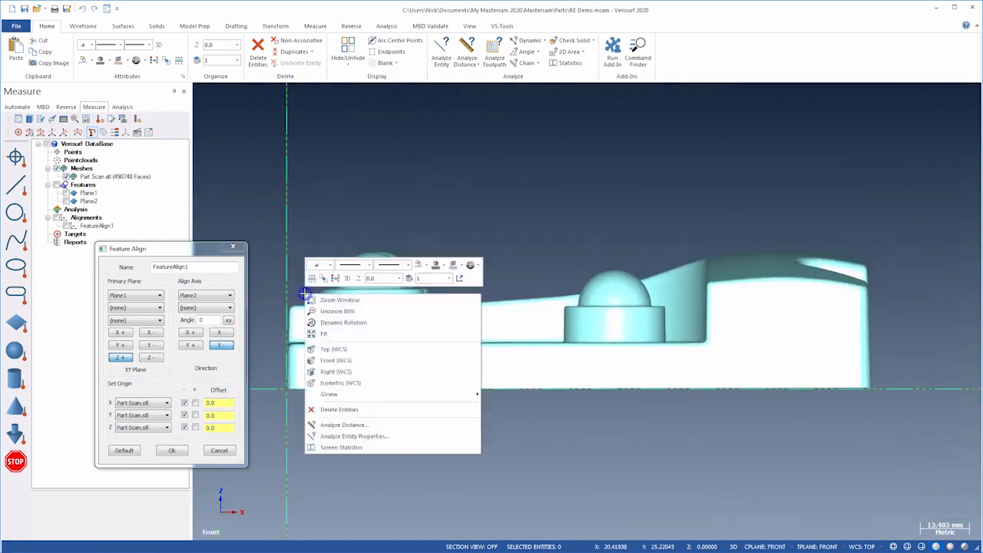
click(326, 372)
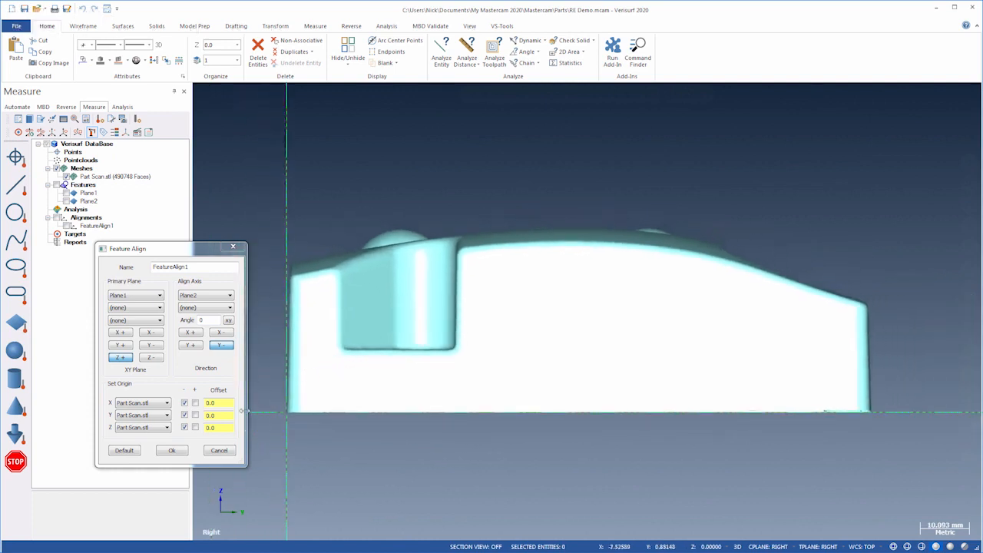
click(171, 450)
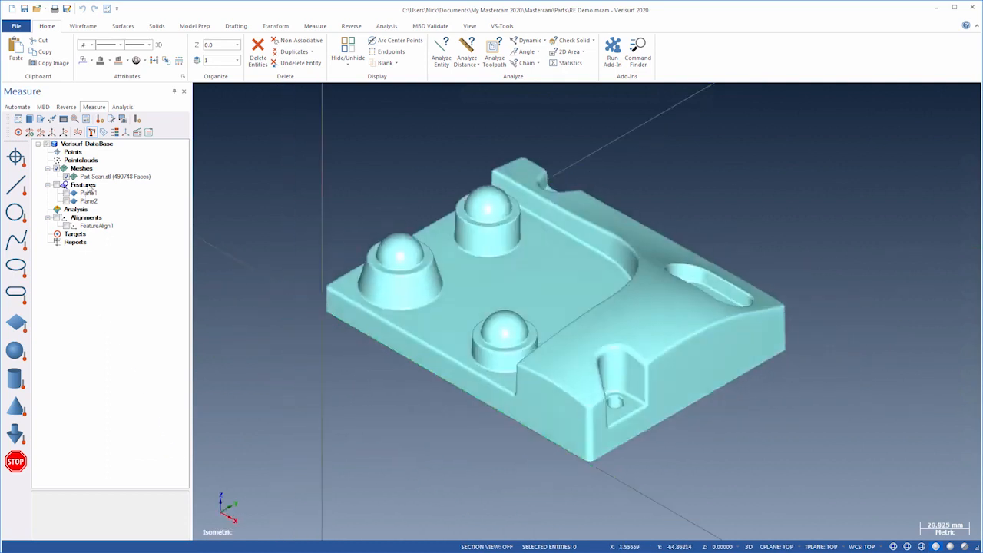
Slice the Part Scan.stl mesh along Z at about 1.55 mm, through the base and its holes, saving the sections as clouds
click(91, 176)
click(67, 107)
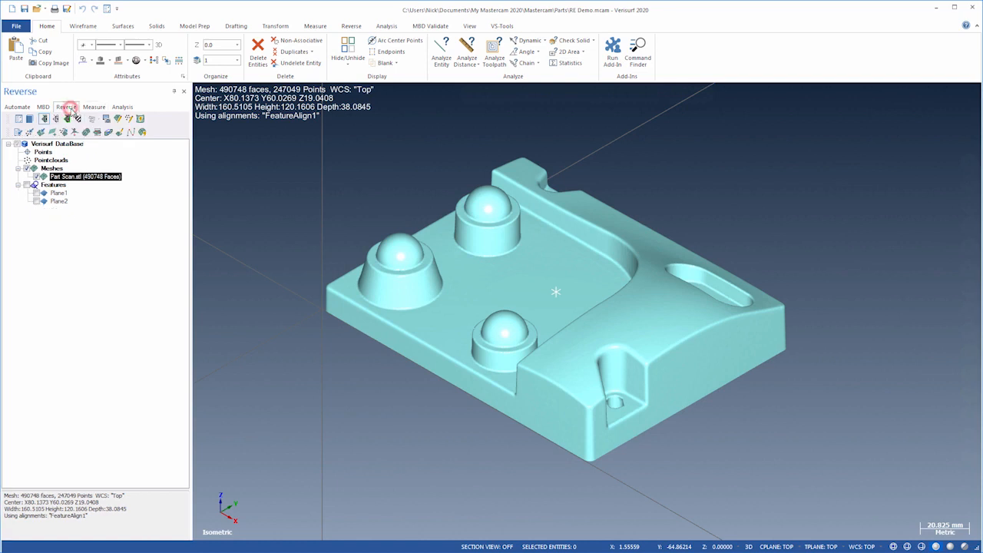
click(98, 133)
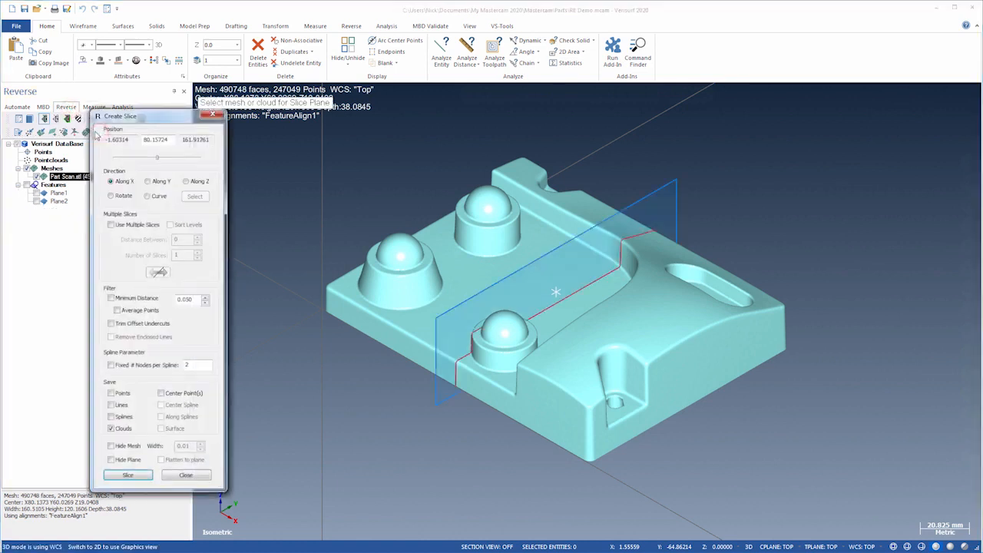
click(186, 181)
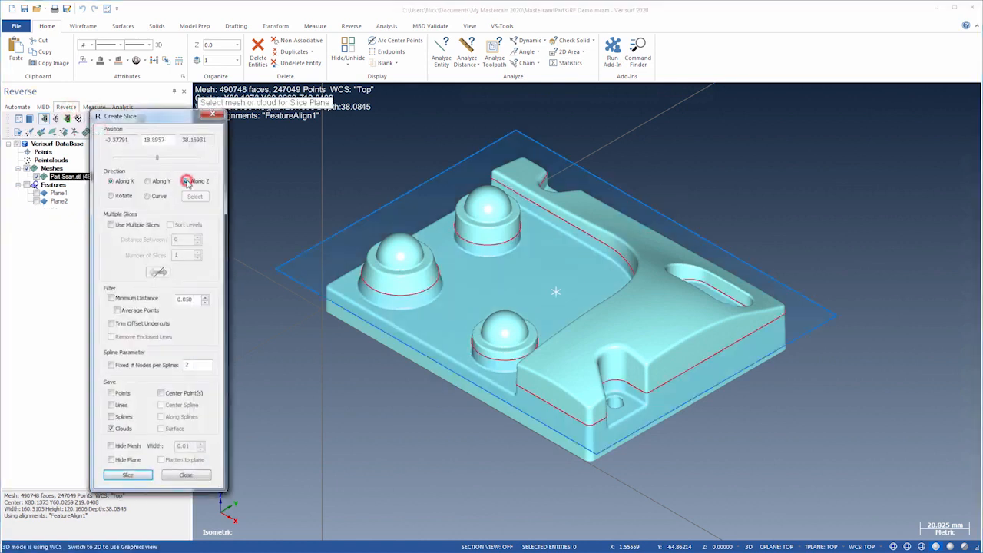
middle_drag(472, 440, 647, 351)
scroll(648, 351, up, 5)
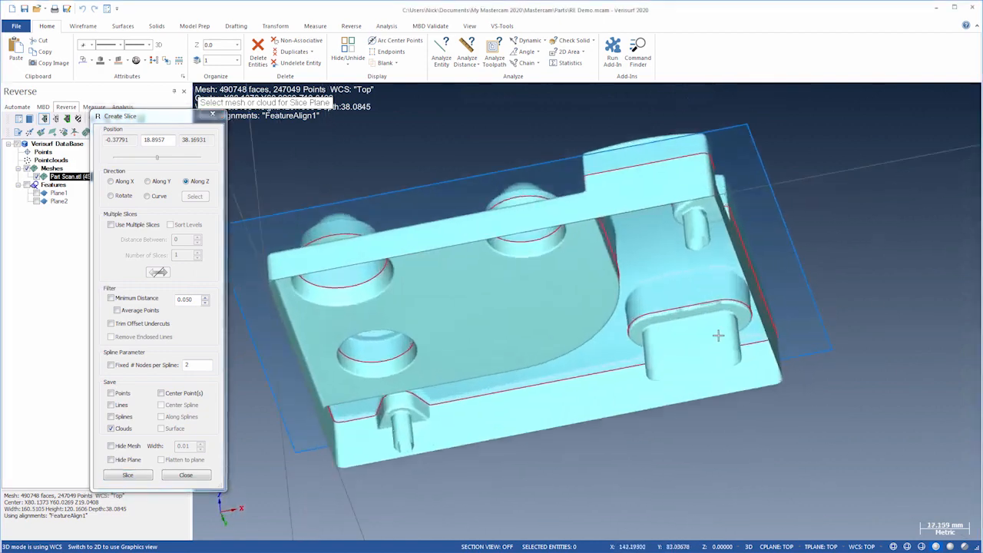
drag(738, 349, 746, 359)
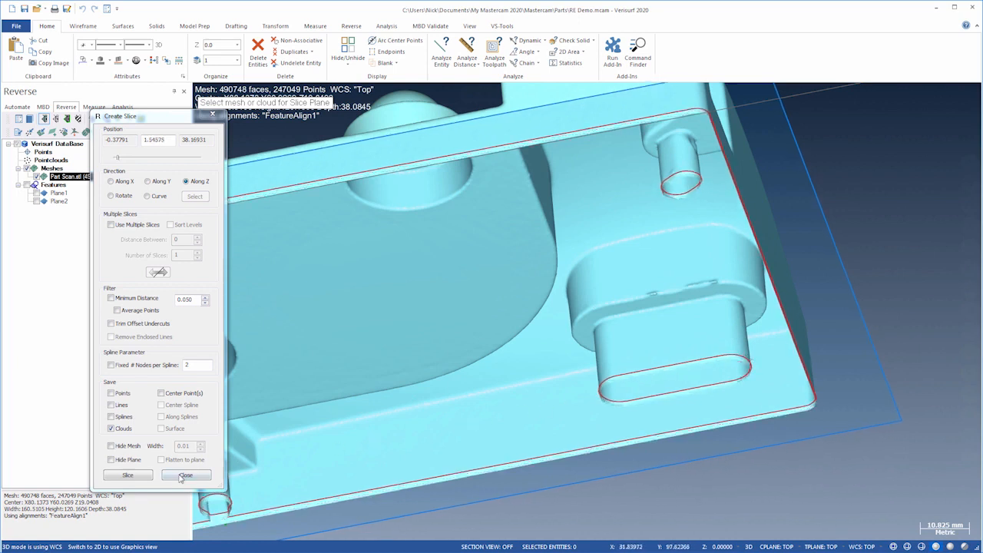
click(128, 476)
click(184, 476)
Hide the mesh and draw a rectangle over the sliced outline in top view, from the origin, about 160.1 by 119.7 mm
key(alt+1)
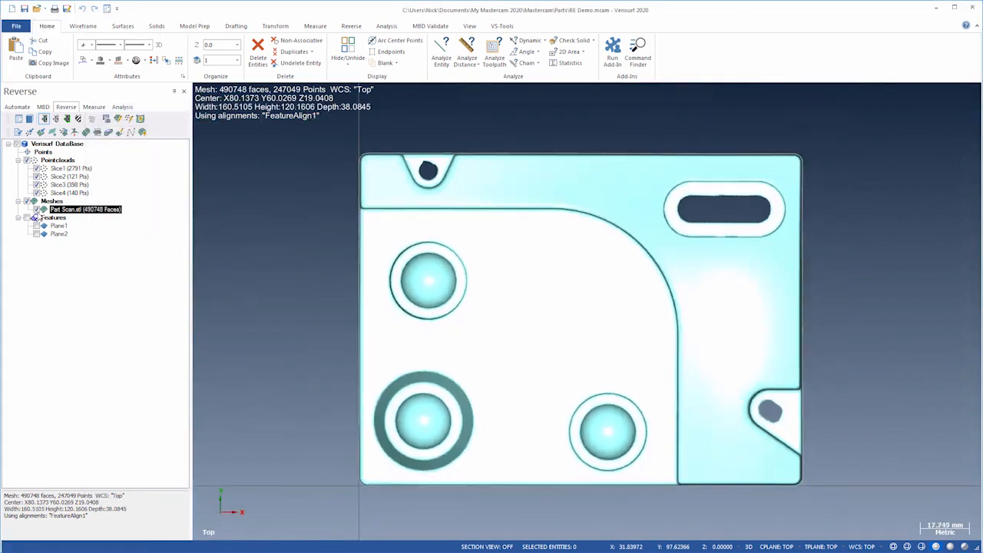
click(36, 208)
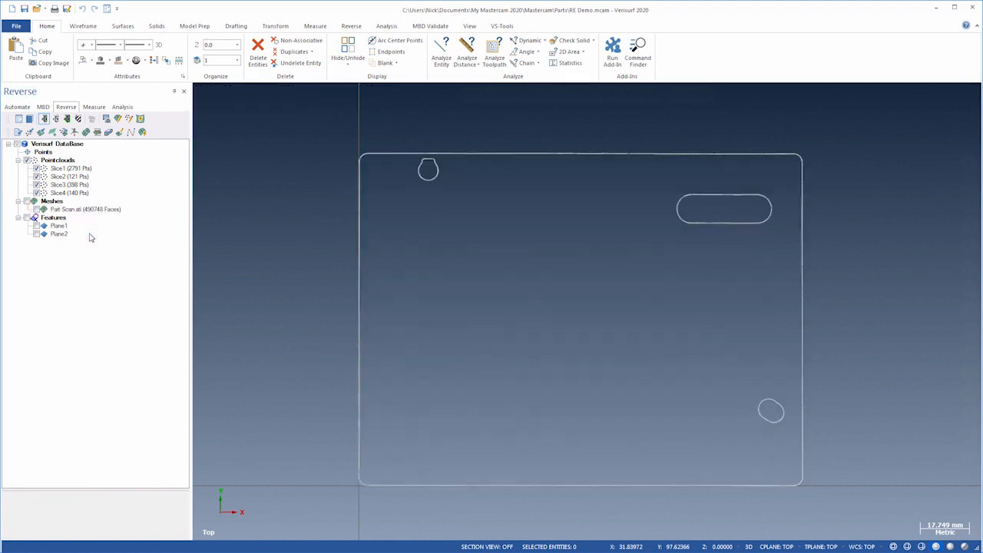
click(83, 27)
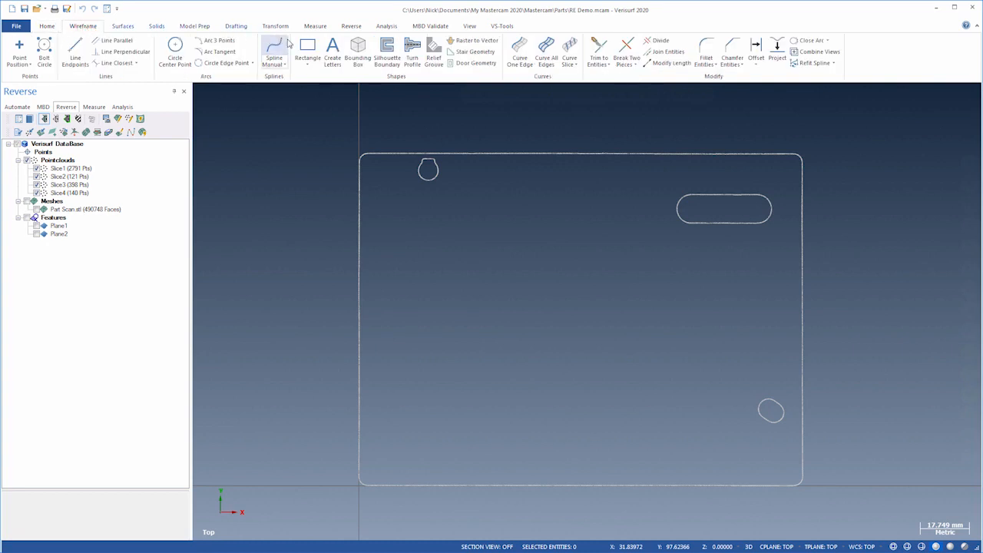
click(309, 48)
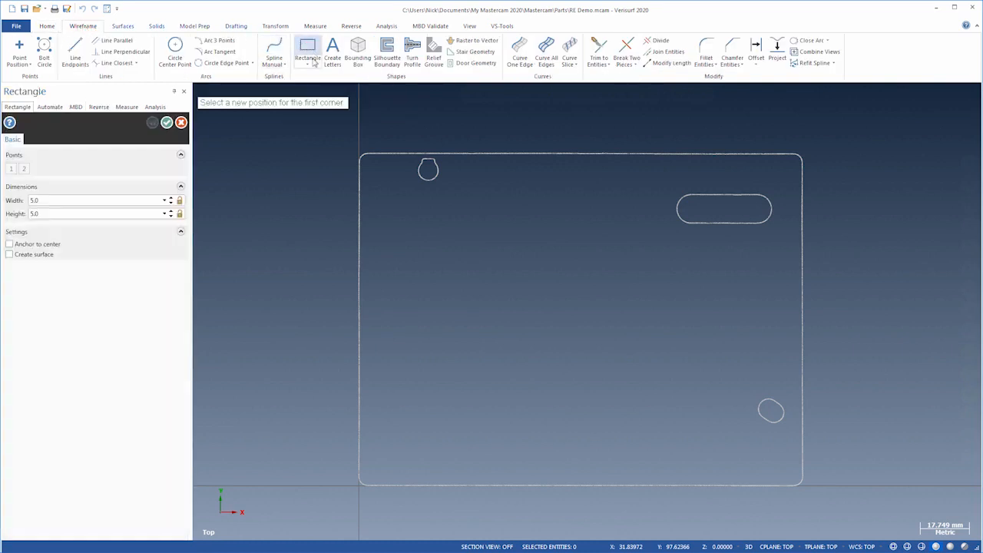
click(357, 486)
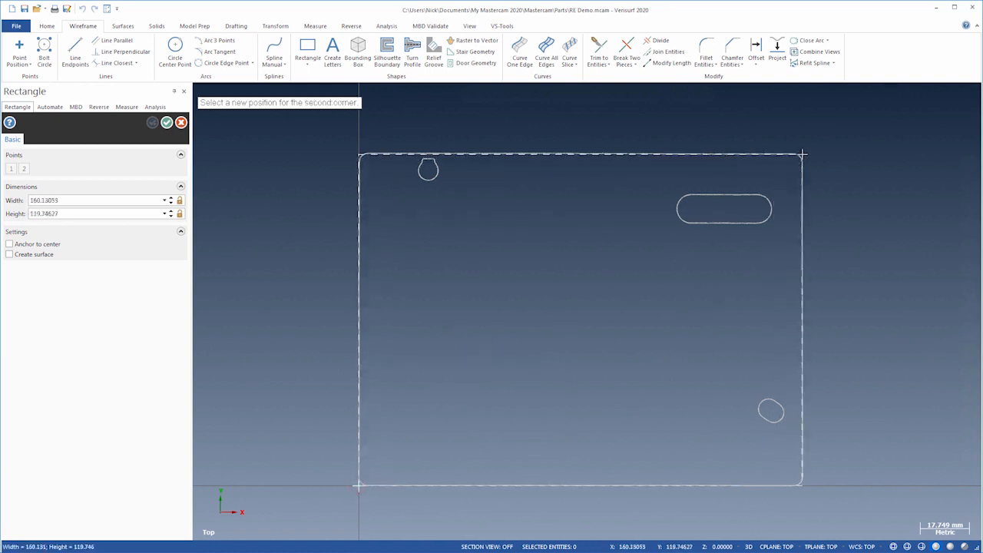
click(801, 154)
Match the rectangle to the sliced outline by setting its width to 160.1 mm and height to 119.9 mm, and accept it
right_click(802, 136)
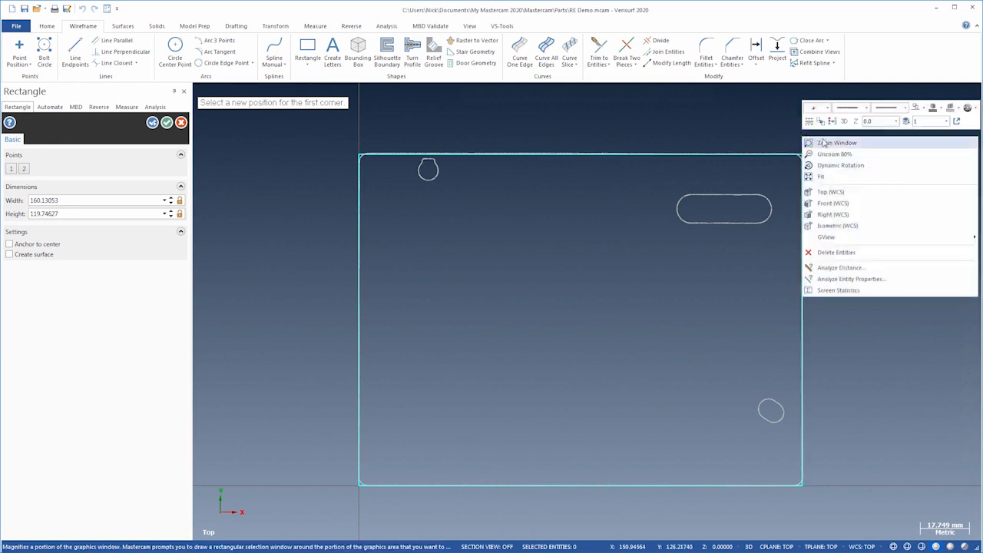
click(823, 142)
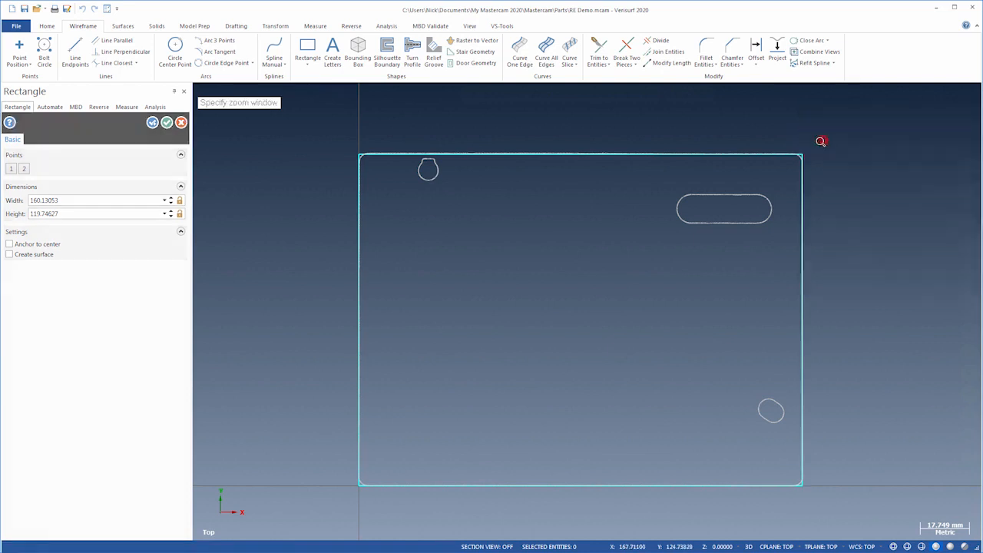
click(837, 182)
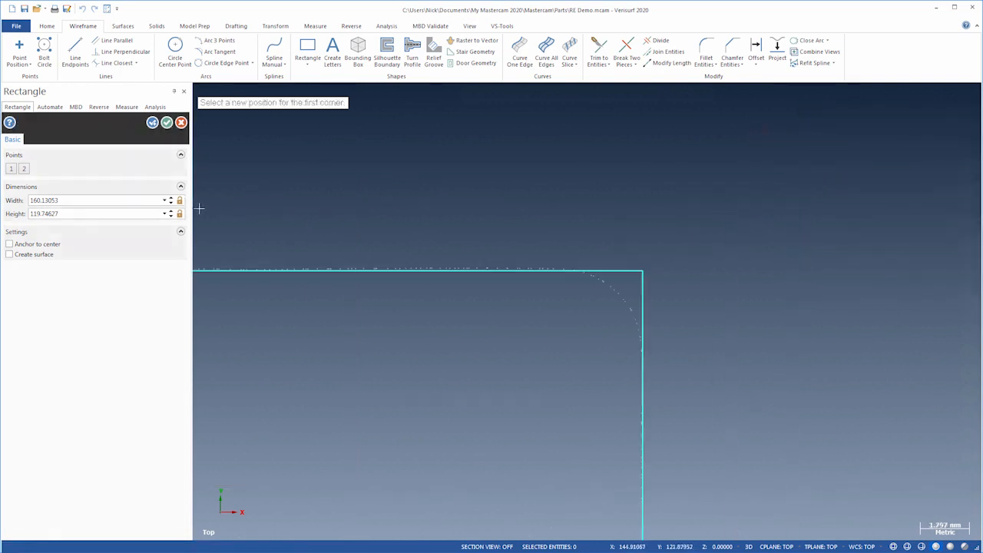
double_click(135, 200)
text(160)
key(Tab)
text(1)
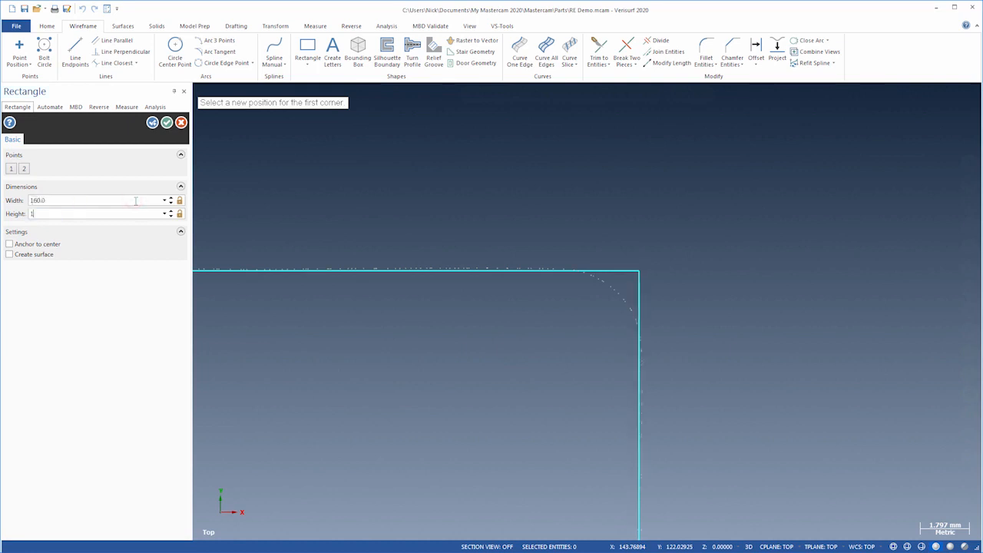
double_click(135, 201)
scroll(137, 201, up, 1)
click(128, 213)
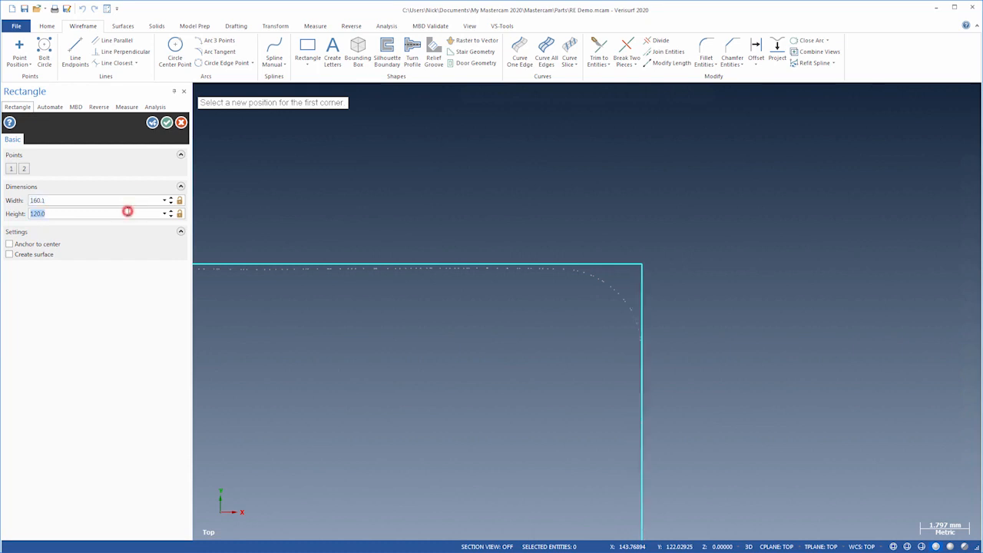
scroll(129, 213, down, 1)
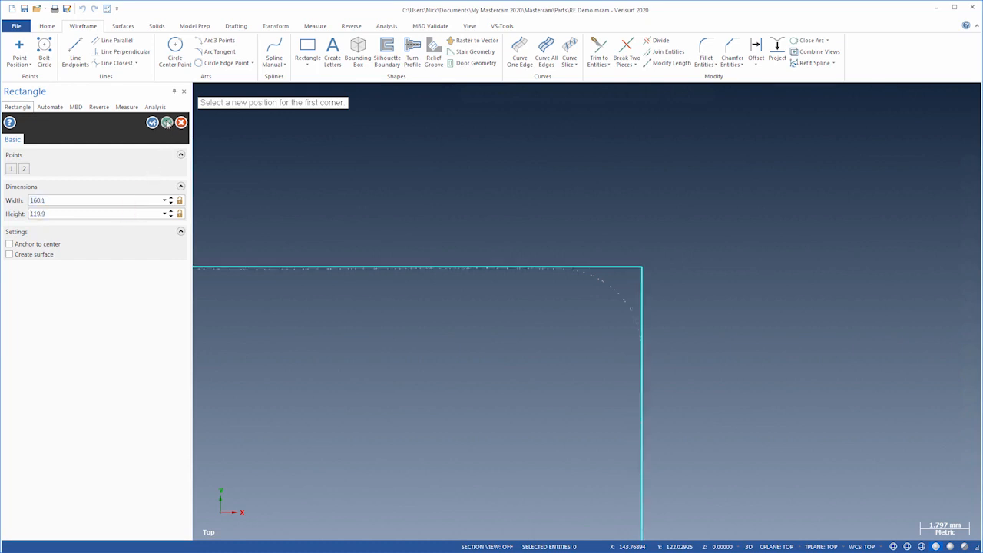
click(167, 123)
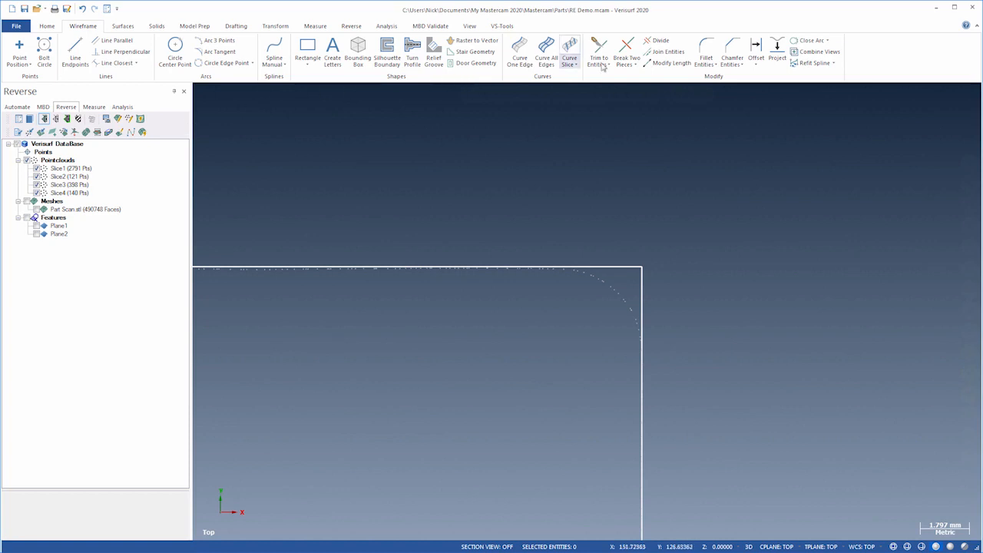
Fillet all corners of the outer rectangle as a chain with a 3.0 mm radius, trimming the entities
click(706, 59)
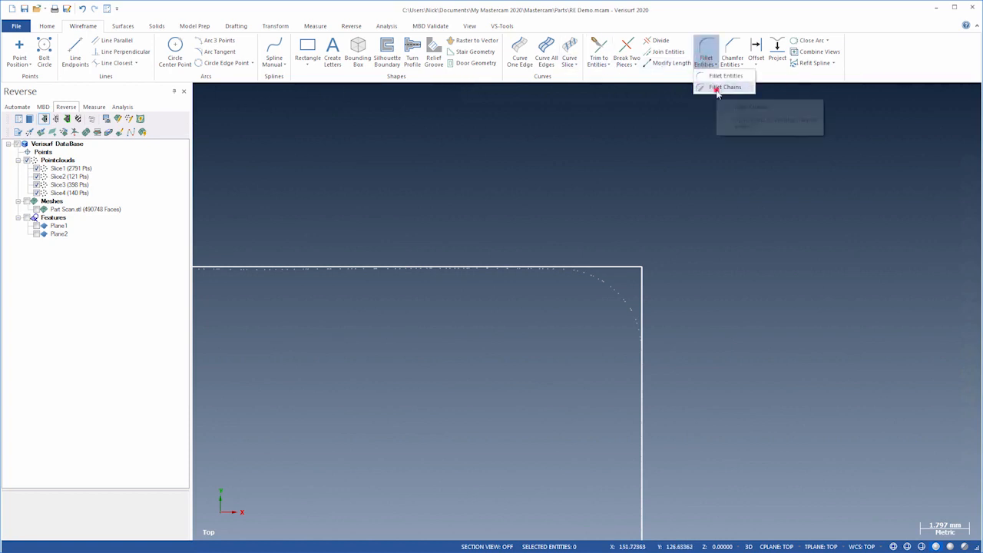
click(716, 89)
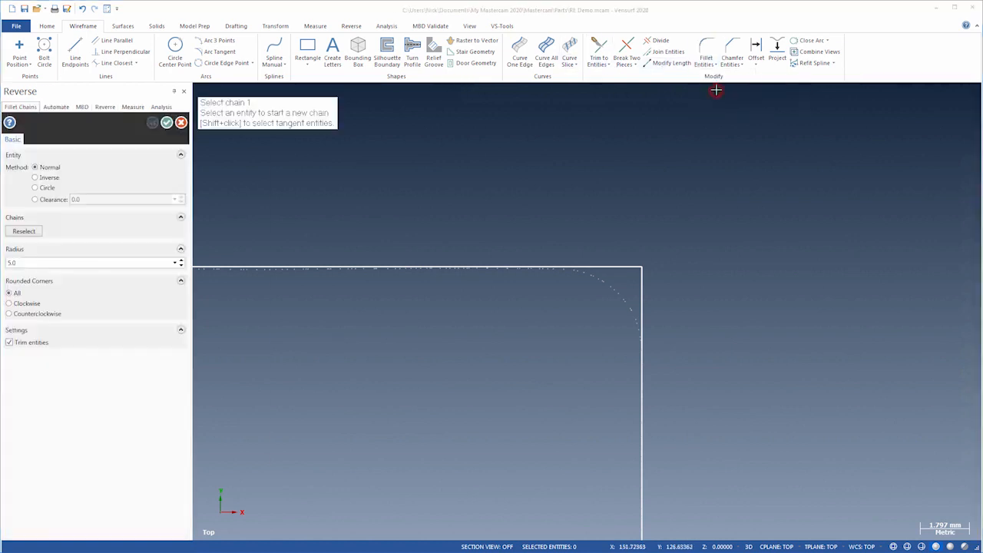
click(643, 288)
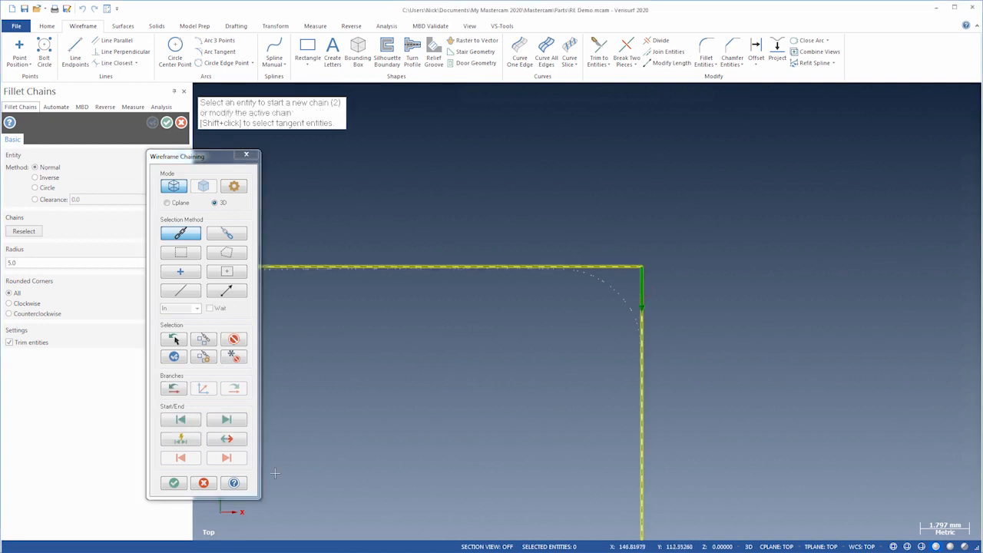
click(173, 483)
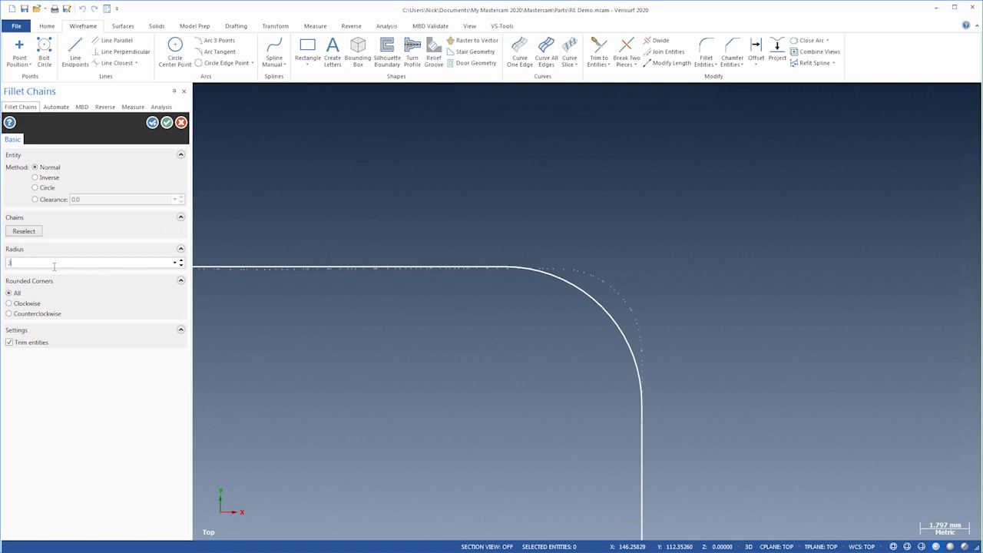
key(Return)
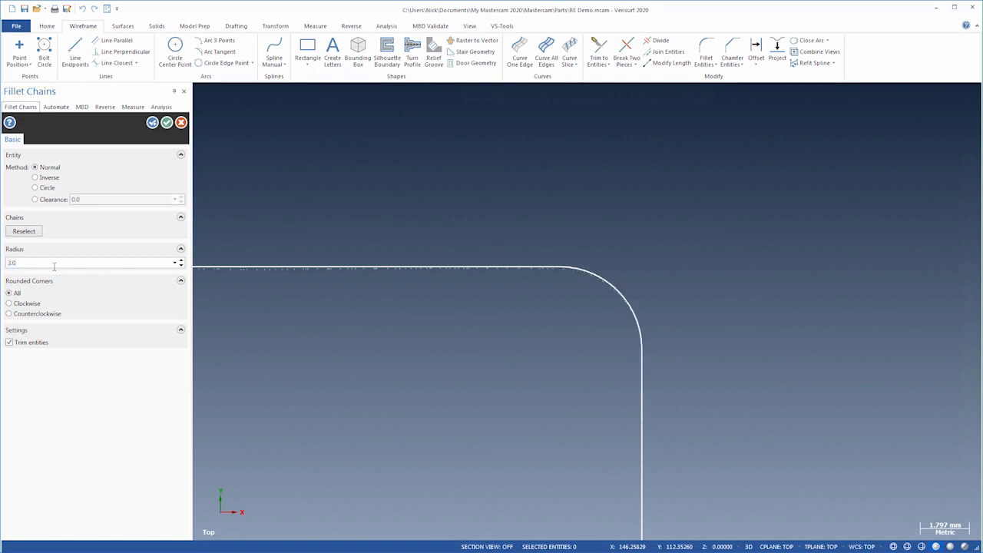
click(167, 124)
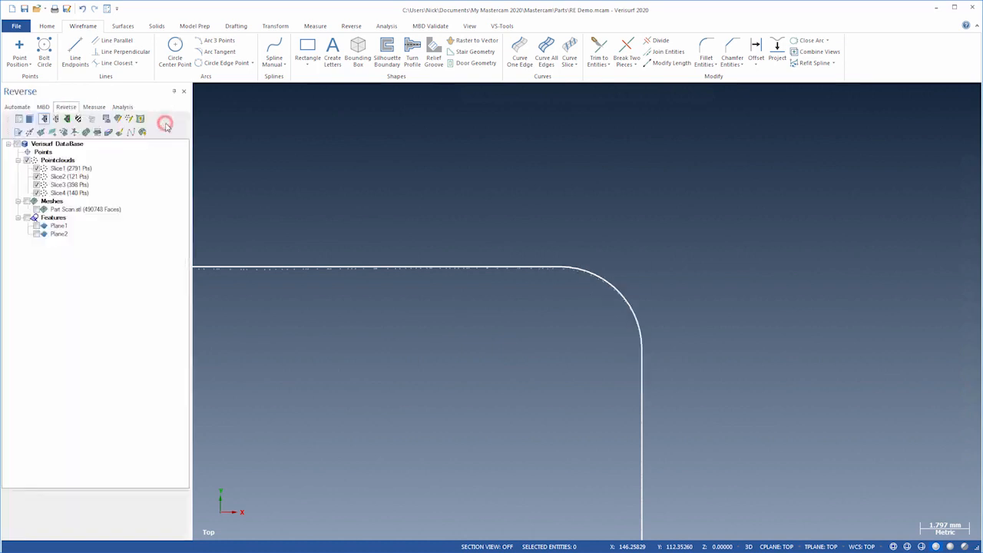
Draw an obround from the centre point of the Slice4 cloud, with the origin at its middle, about 10.5 by 8.5 mm
right_click(207, 139)
click(239, 178)
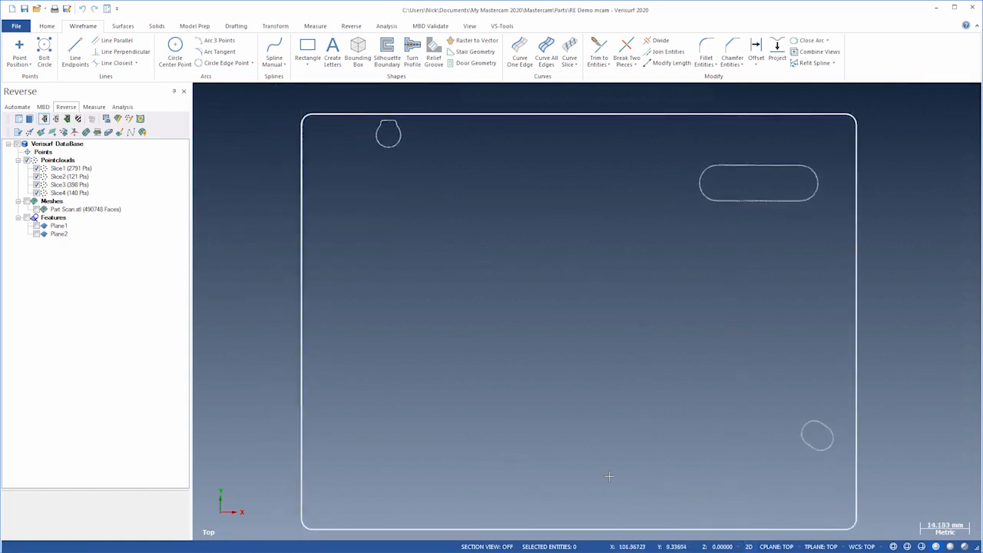
click(82, 193)
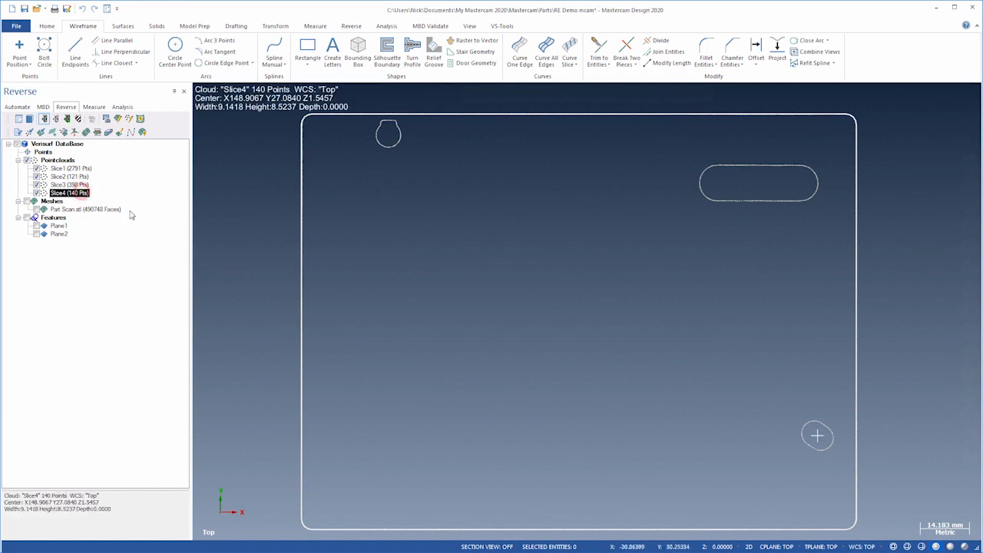
right_click(758, 407)
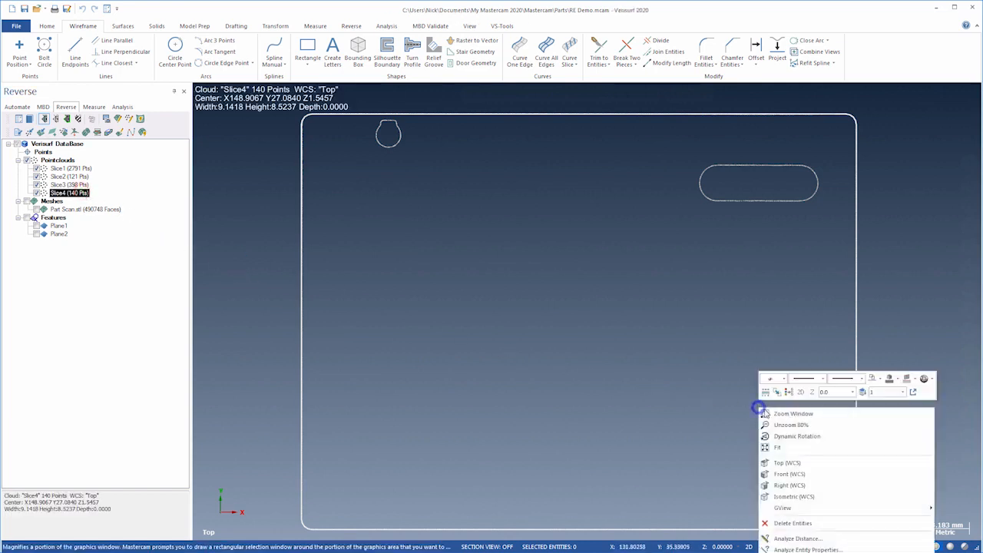
click(773, 410)
click(774, 411)
click(865, 468)
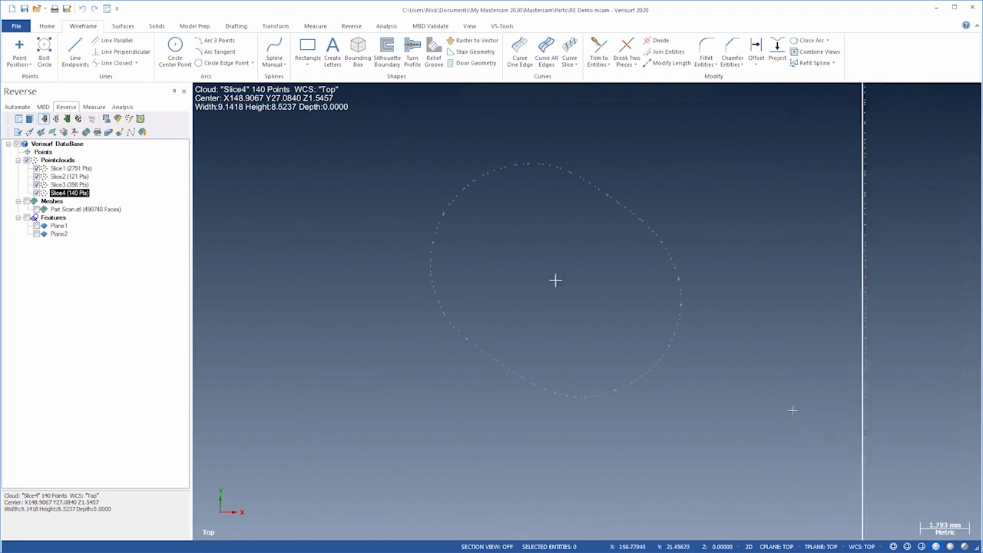
click(308, 64)
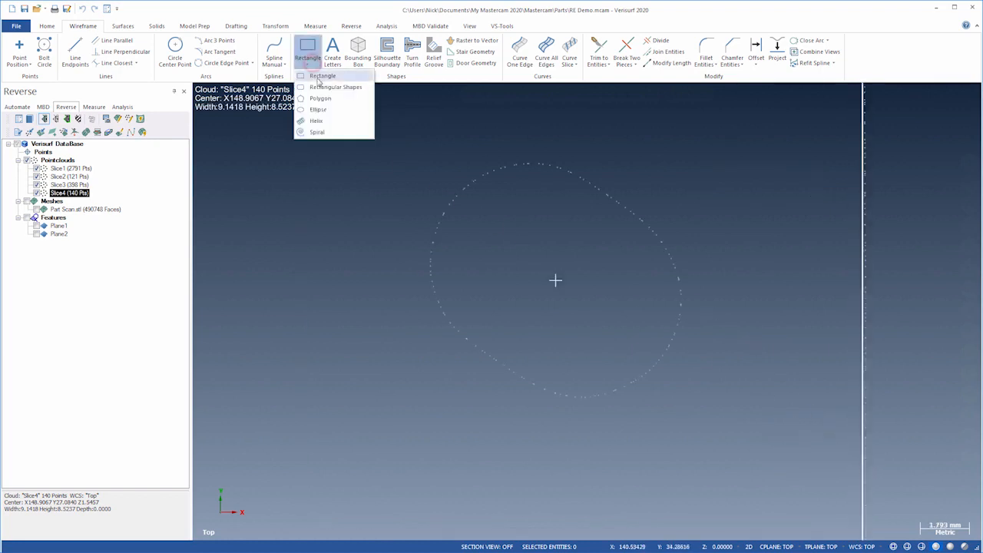
click(321, 90)
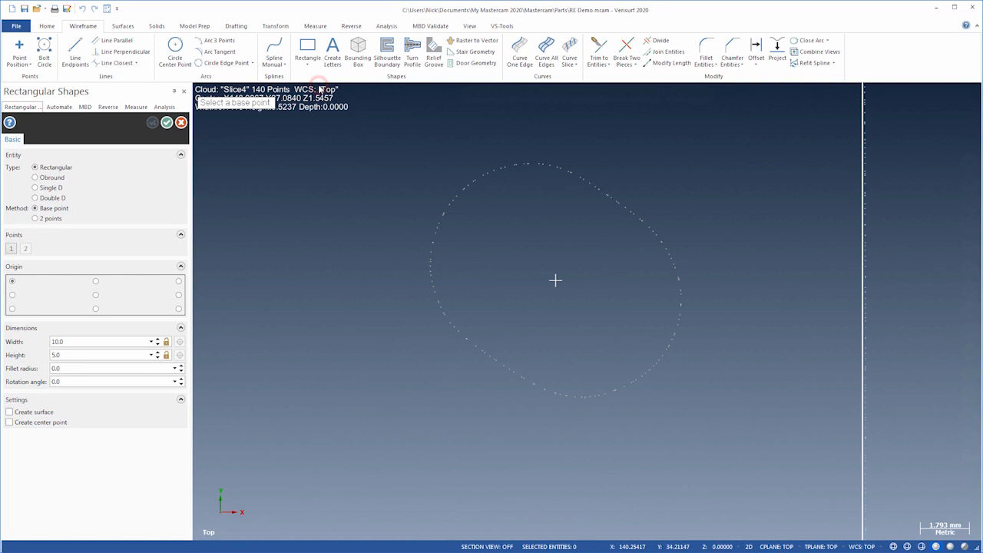
click(59, 178)
click(555, 282)
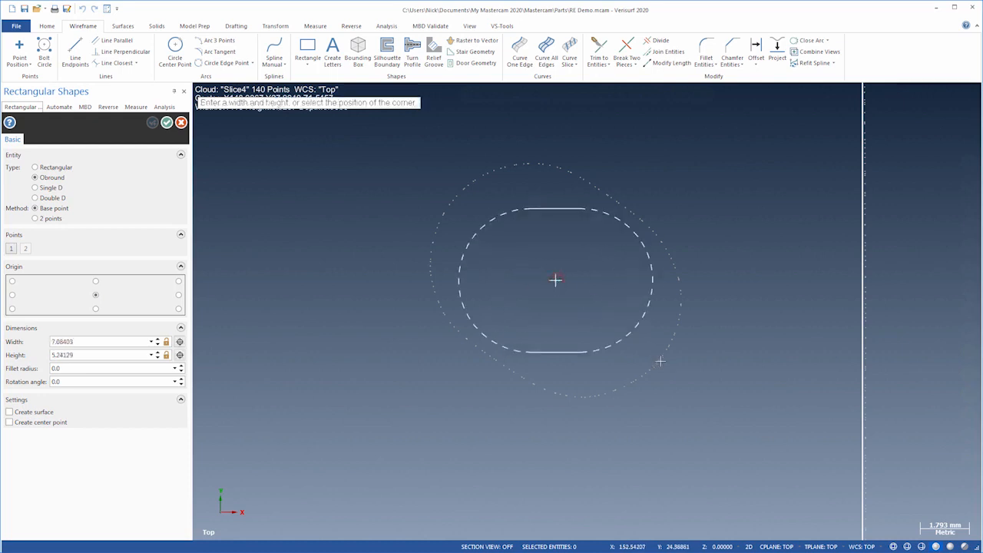
click(699, 397)
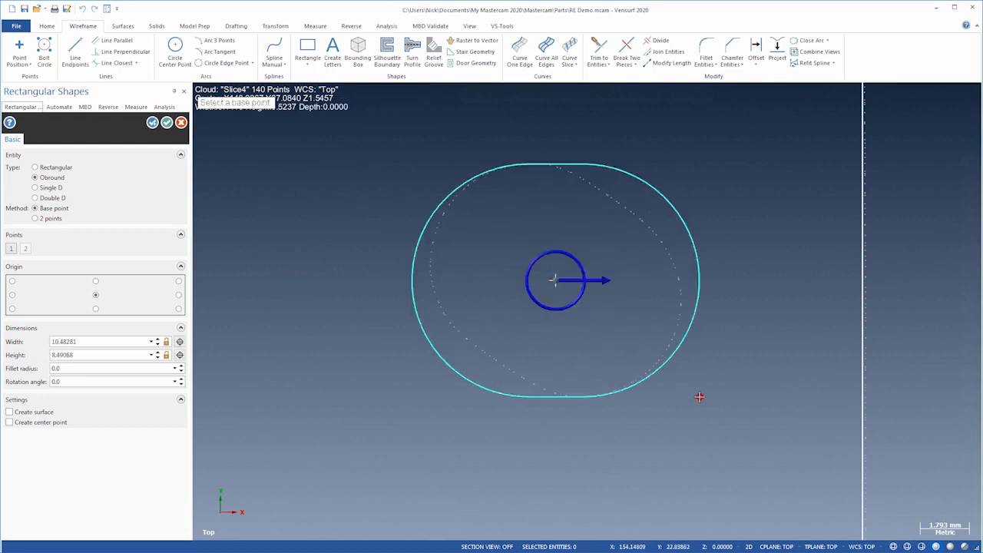
Rotate the obround to -35° and reduce it to about 9.58 by 7.29 mm to follow the sliced points
click(596, 283)
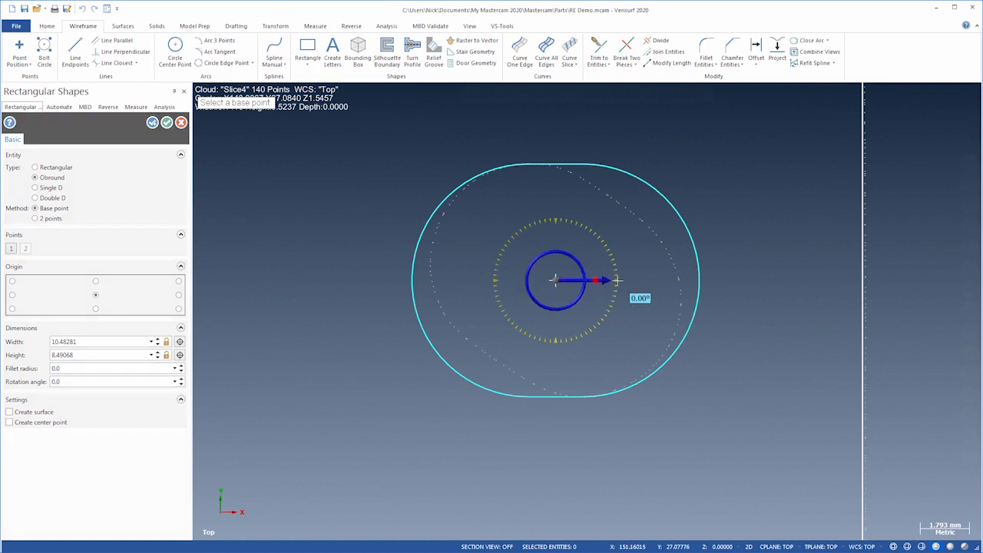
drag(610, 297, 594, 308)
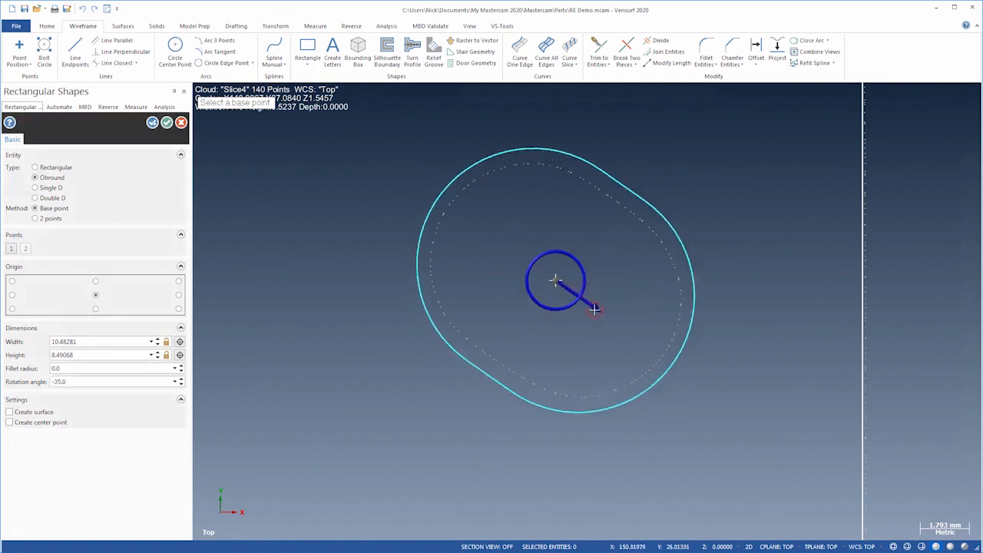
click(111, 342)
scroll(111, 341, down, 8)
scroll(112, 342, down, 1)
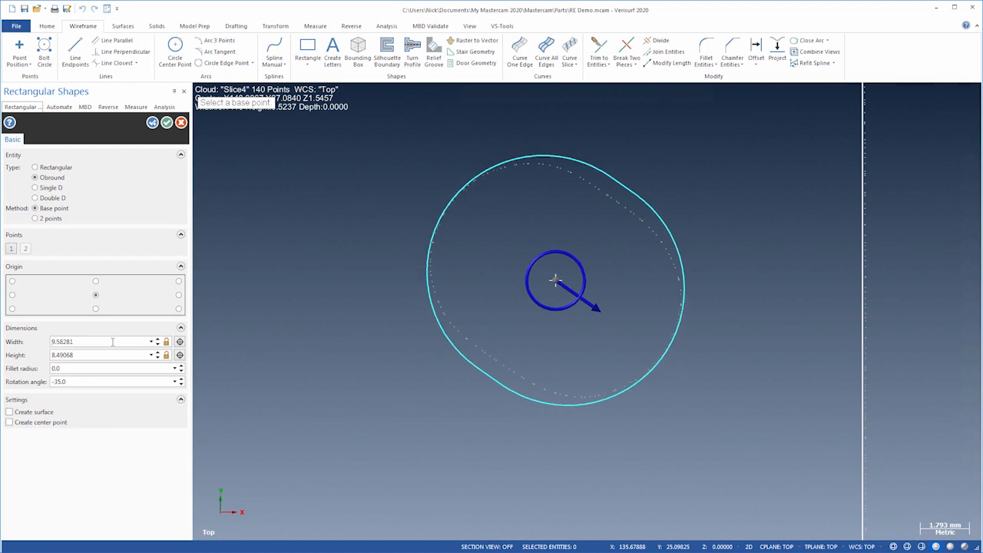
click(110, 354)
scroll(112, 354, down, 9)
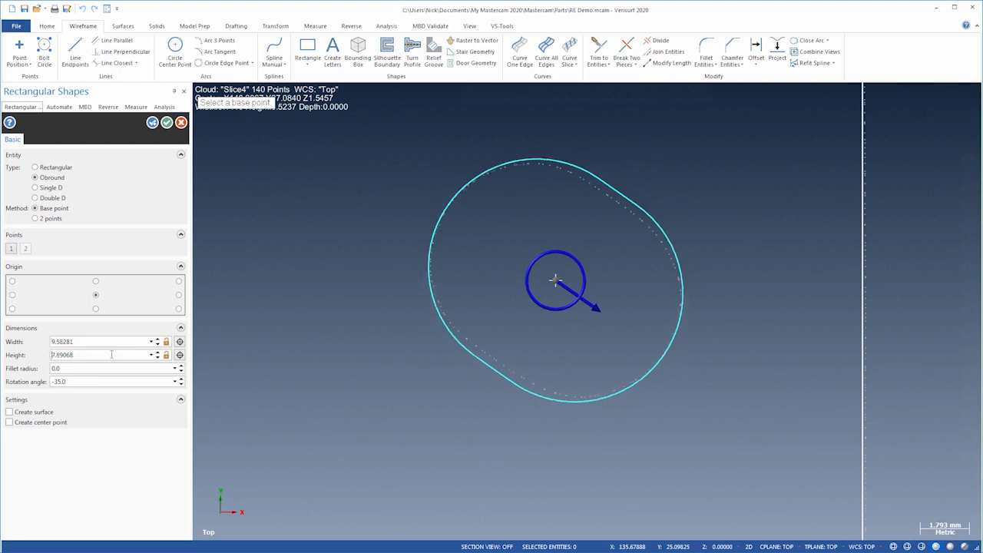
scroll(112, 354, down, 3)
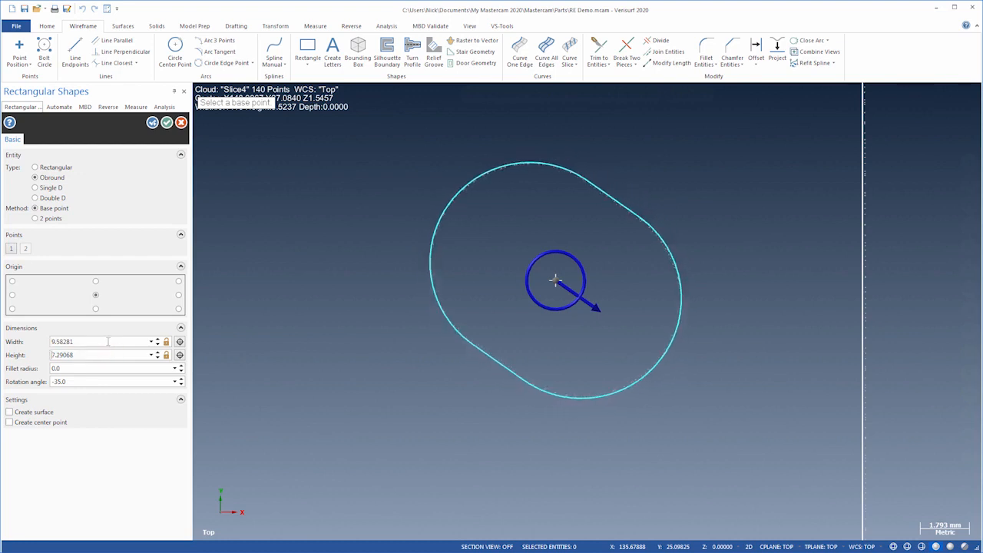
Set the obround's width to 9.5 mm and height to 7.2 mm, and accept it
click(108, 342)
text(9)
key(Tab)
text(7)
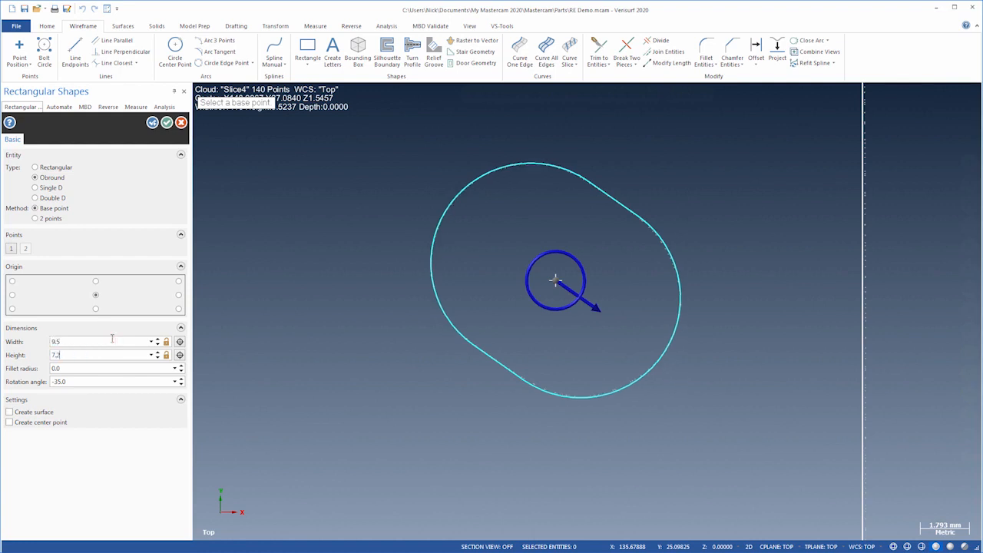
click(166, 124)
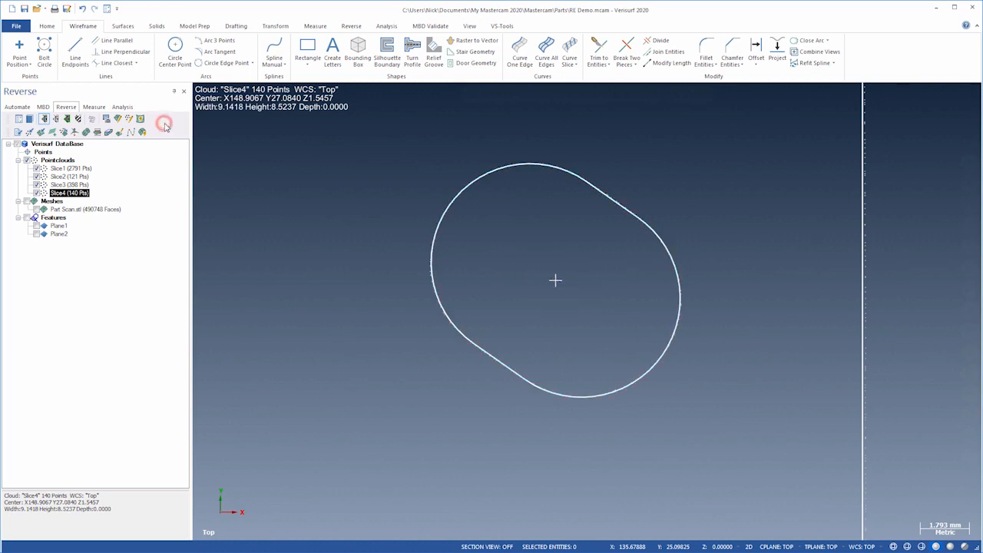
Fit a circle to the round portion of the keyhole-shaped Slice2 cloud, selecting its arc points with the round disc in Edit Cloud
right_click(250, 221)
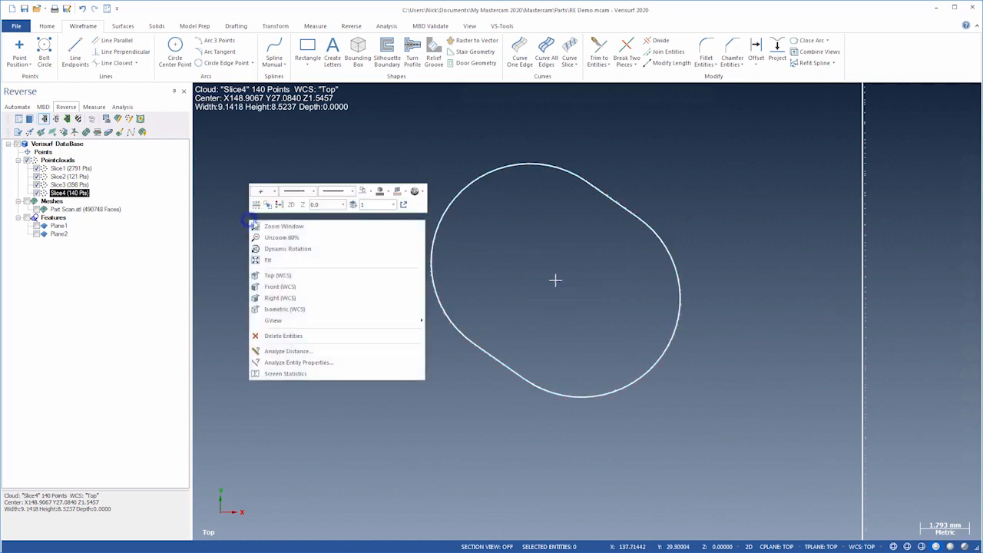
click(278, 261)
right_click(324, 158)
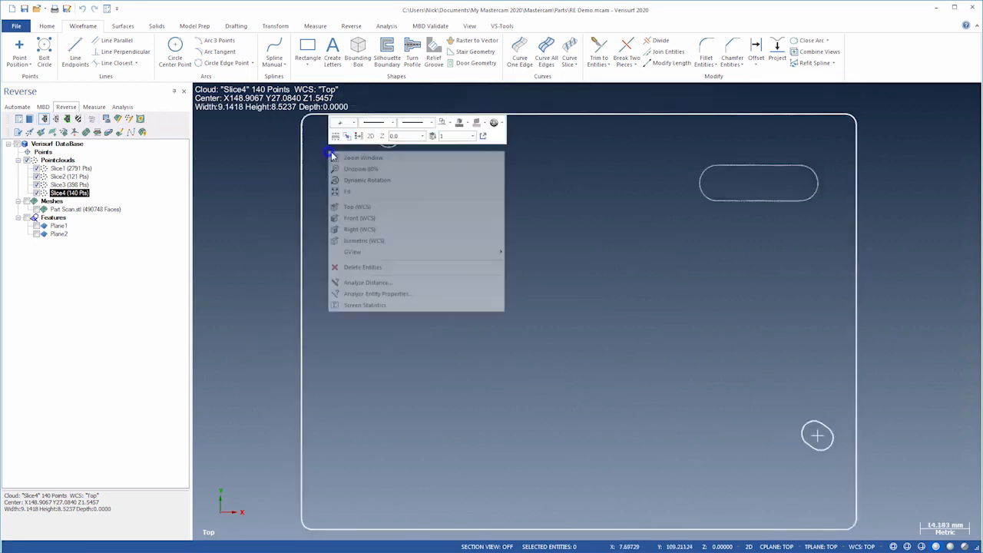
click(333, 160)
click(331, 162)
click(442, 100)
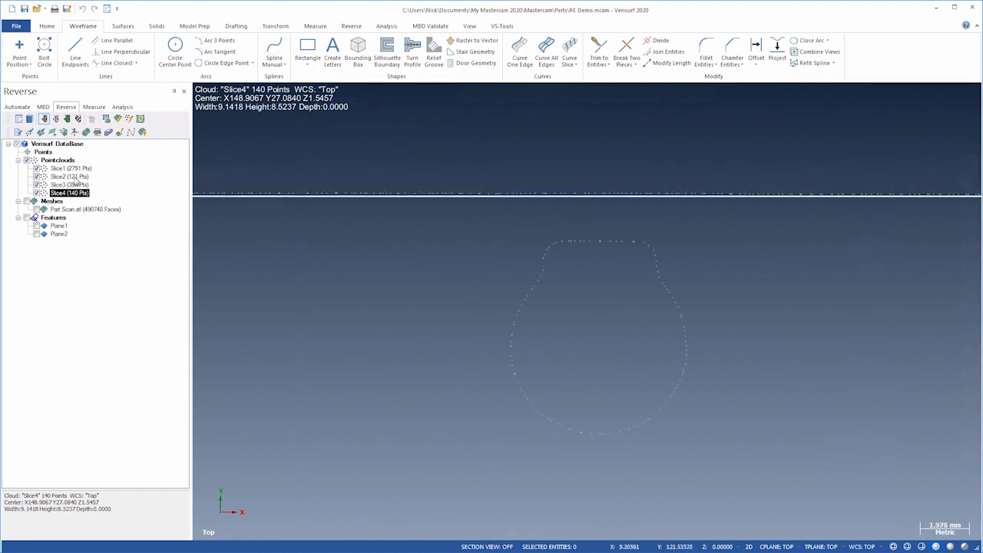
click(75, 177)
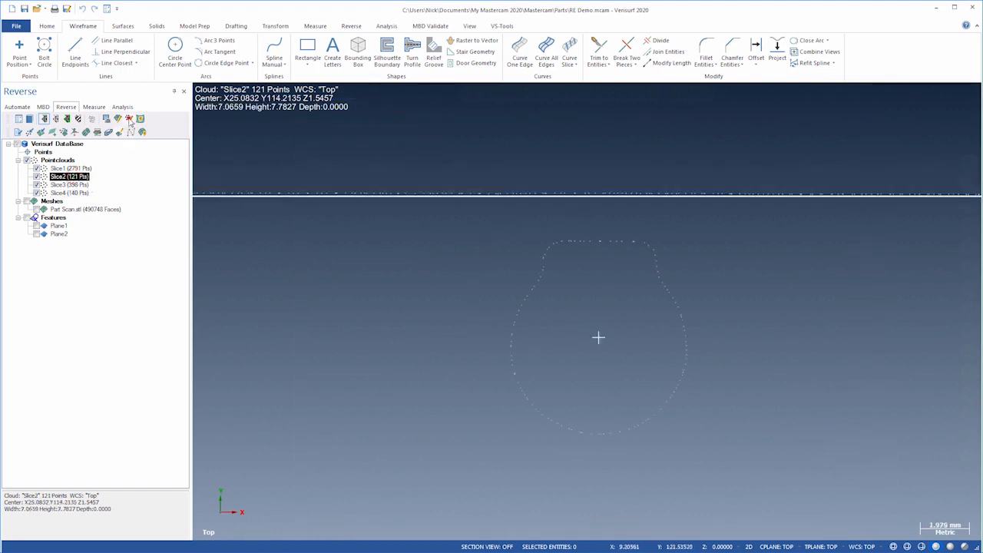
click(129, 119)
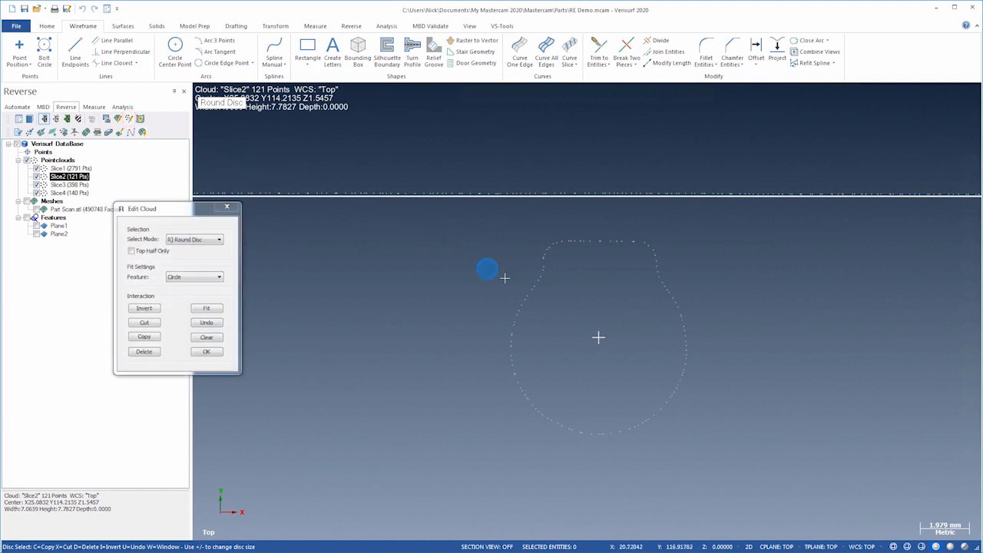
click(516, 308)
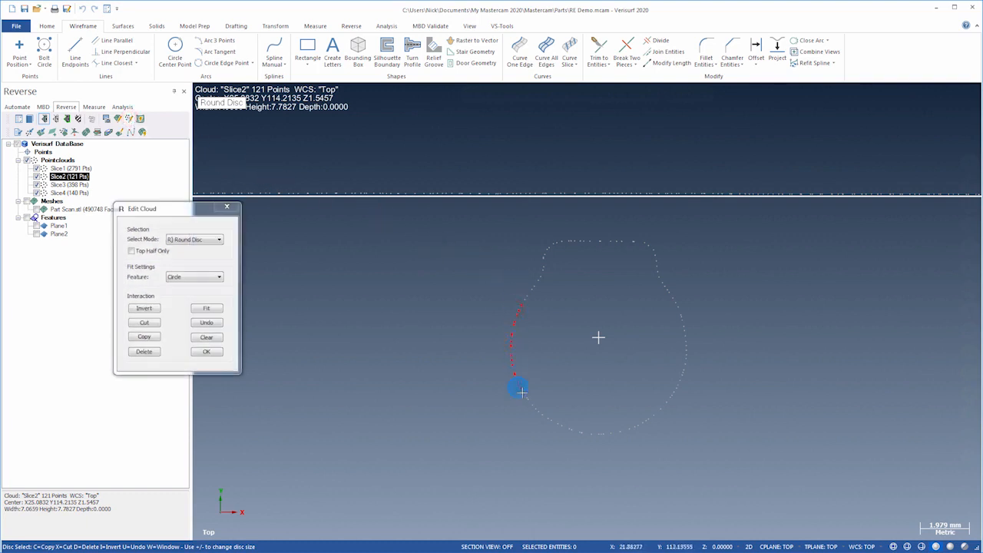
mouse_move(566, 425)
mouse_down()
mouse_move(628, 431)
mouse_move(688, 367)
mouse_up()
drag(683, 323, 668, 291)
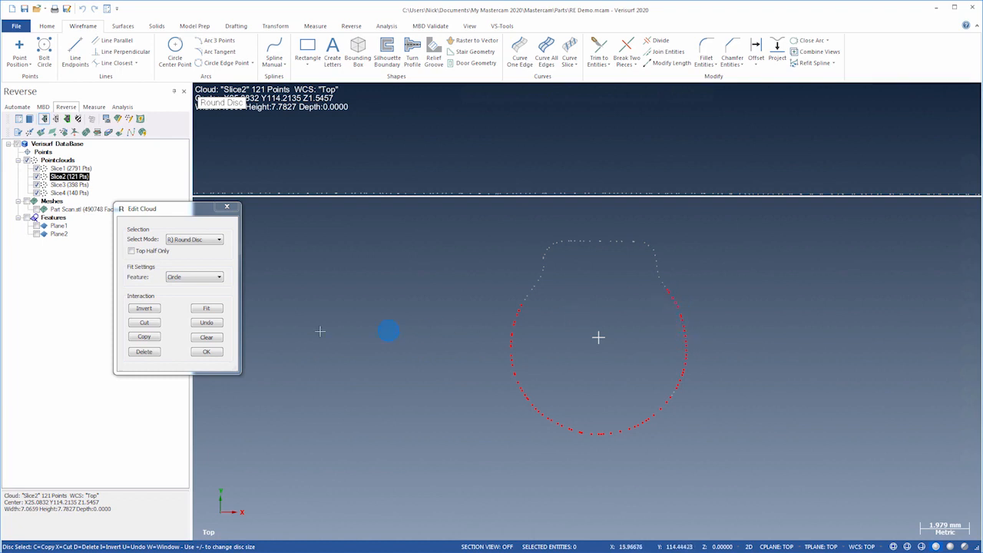
click(214, 310)
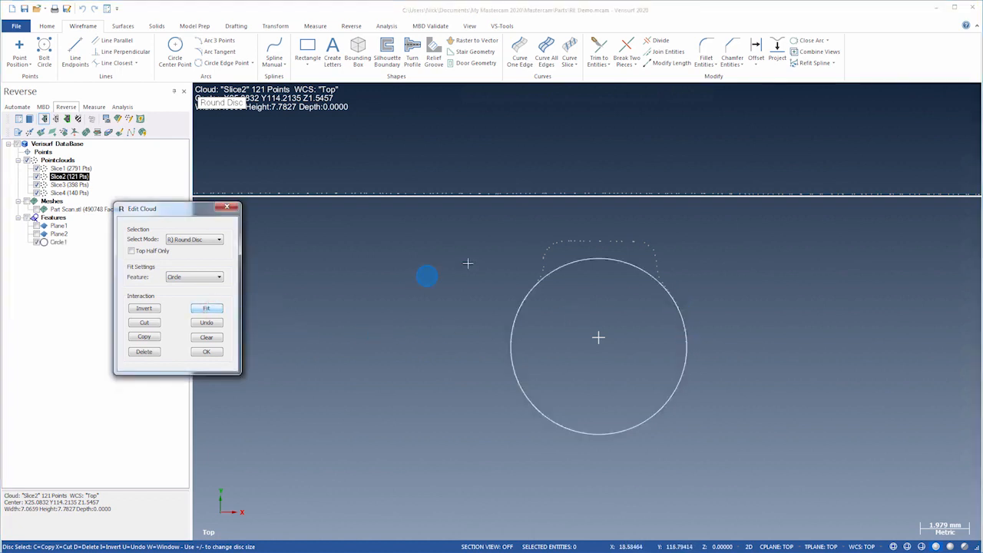
Fit a line to the straight upper edge points of the Slice2 cloud and finish editing the cloud
click(576, 242)
drag(609, 243, 630, 241)
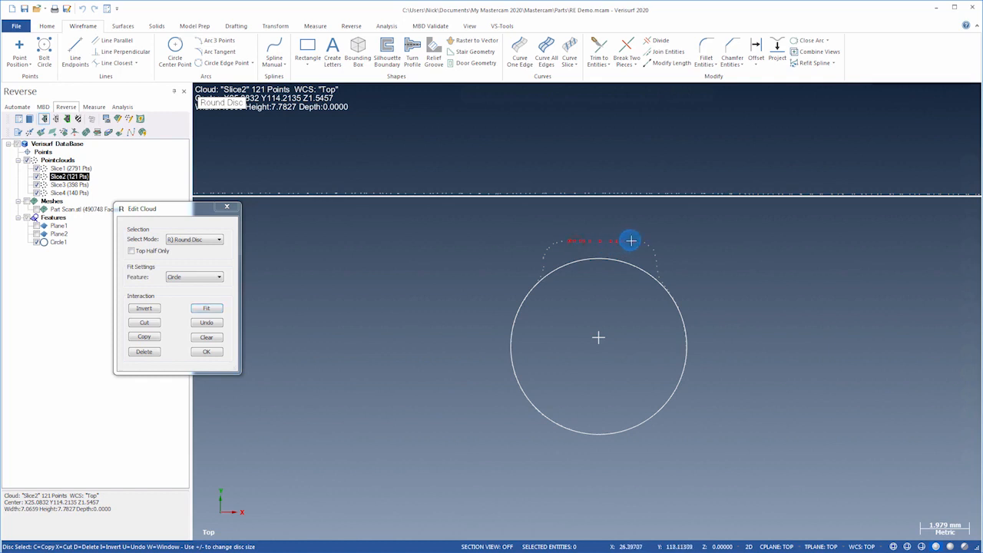
click(203, 276)
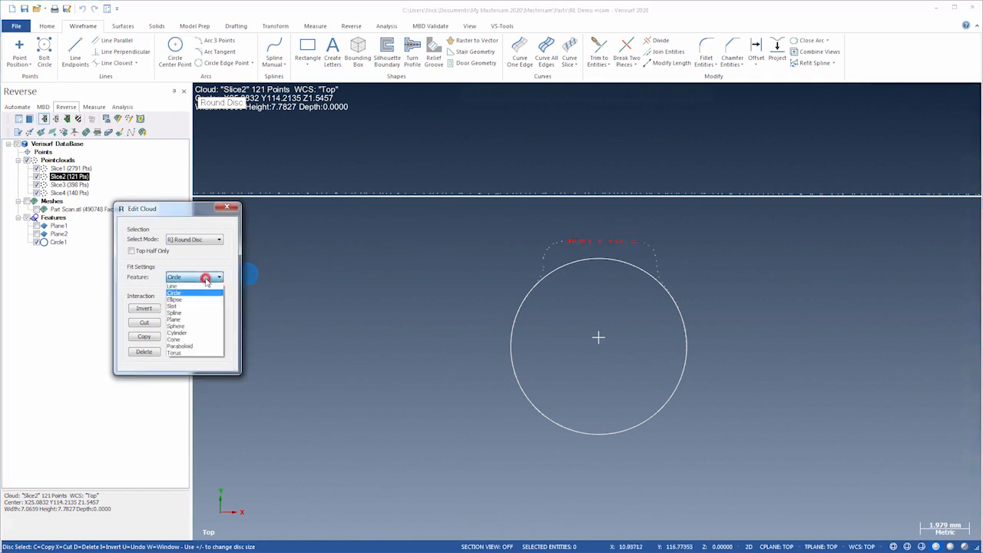
click(202, 286)
click(206, 308)
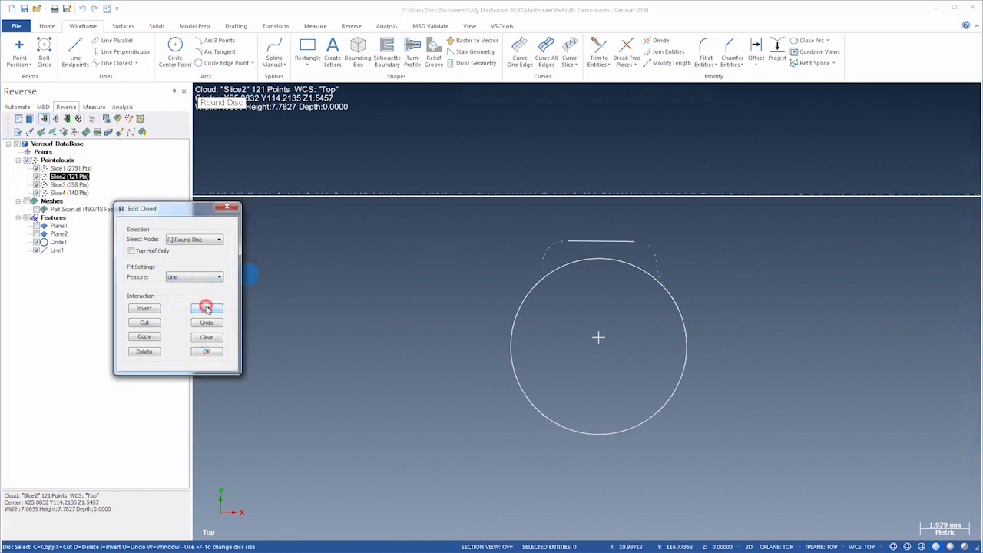
click(207, 351)
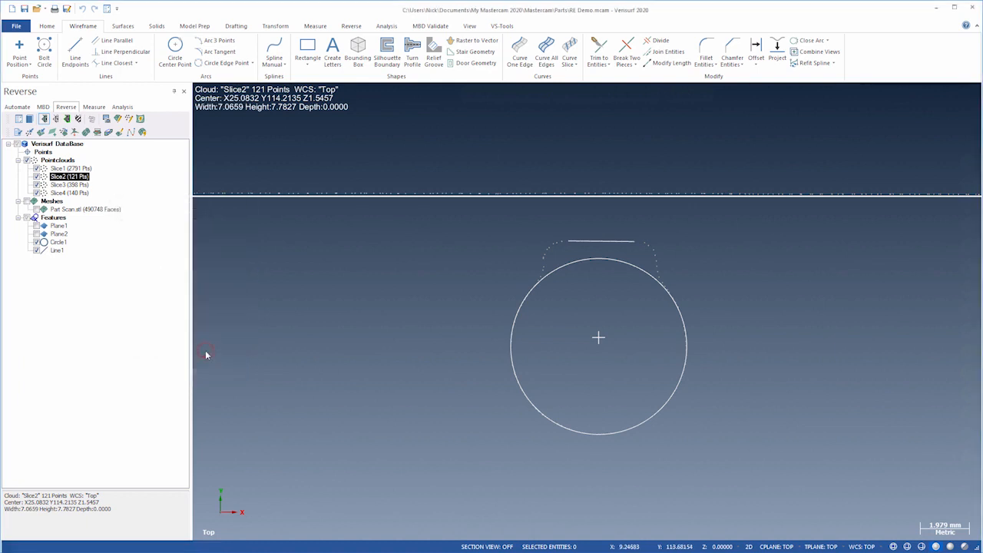
Export the fitted Circle1 and Line1 features to CAD geometry and hide both features
drag(65, 272, 59, 244)
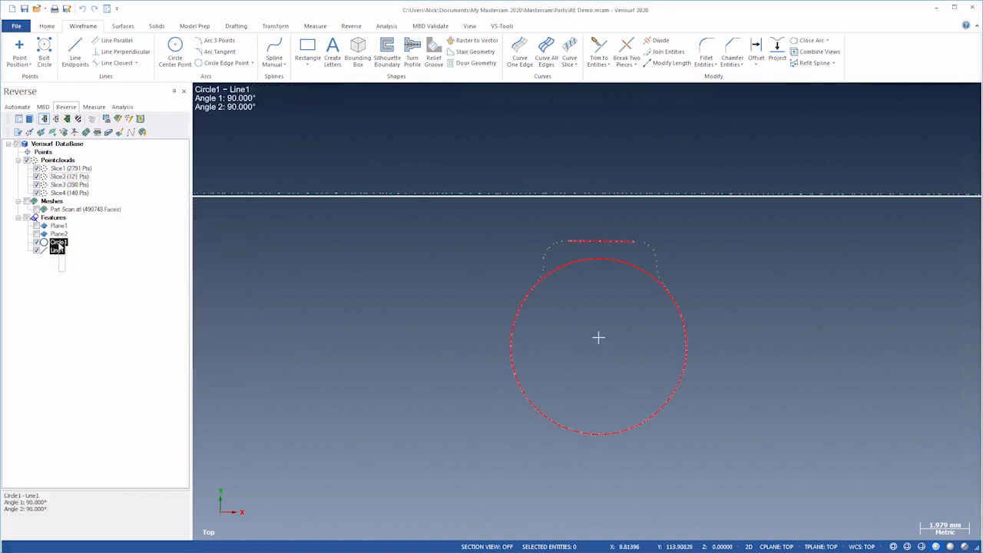
right_click(56, 245)
mouse_move(95, 306)
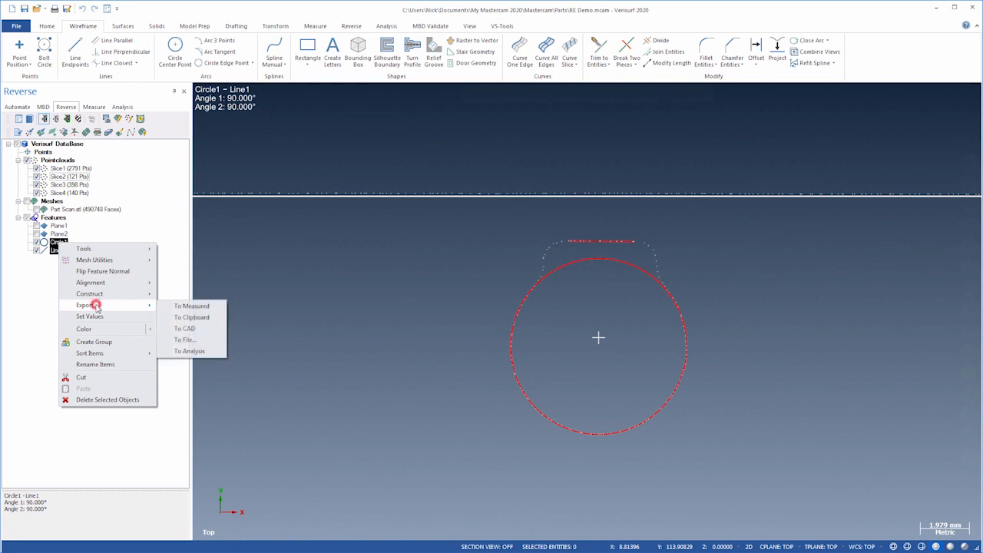
click(182, 328)
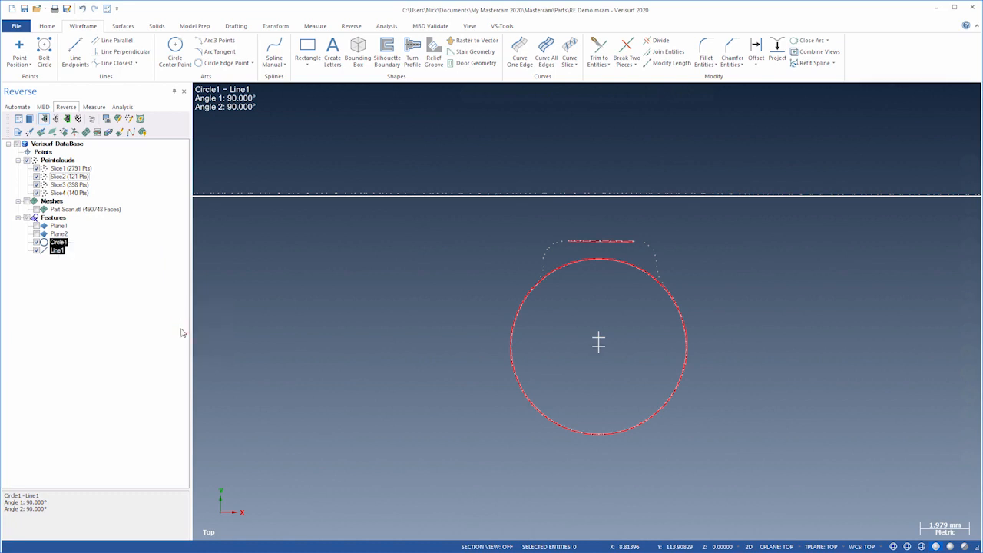
click(92, 272)
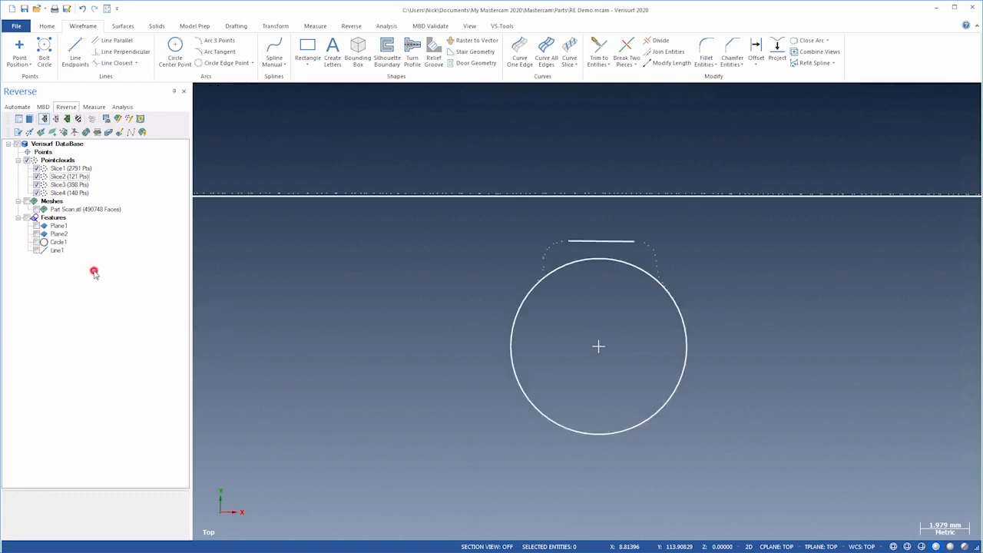
Draw a vertical line about 5.25 mm long from the circle's center up past the fitted upper line
click(76, 51)
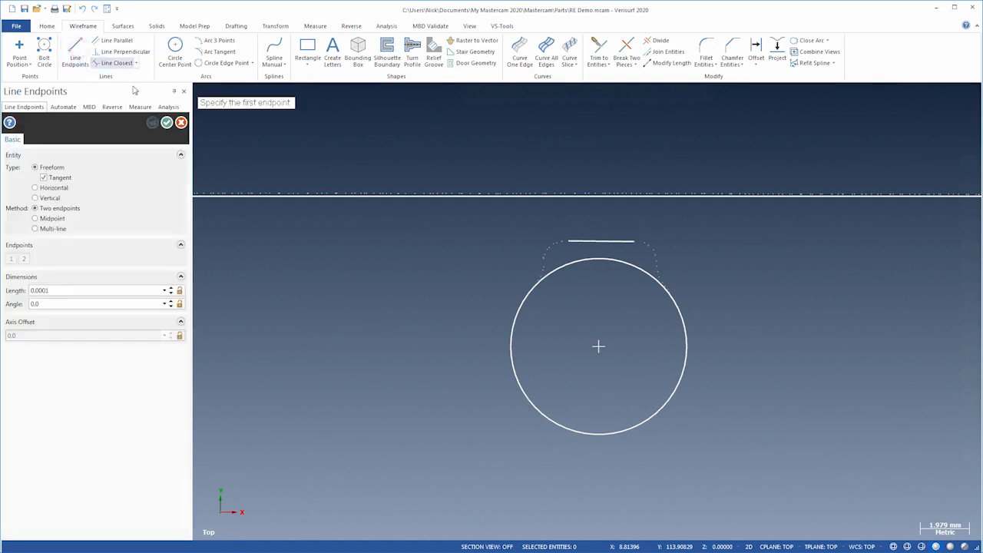
click(599, 347)
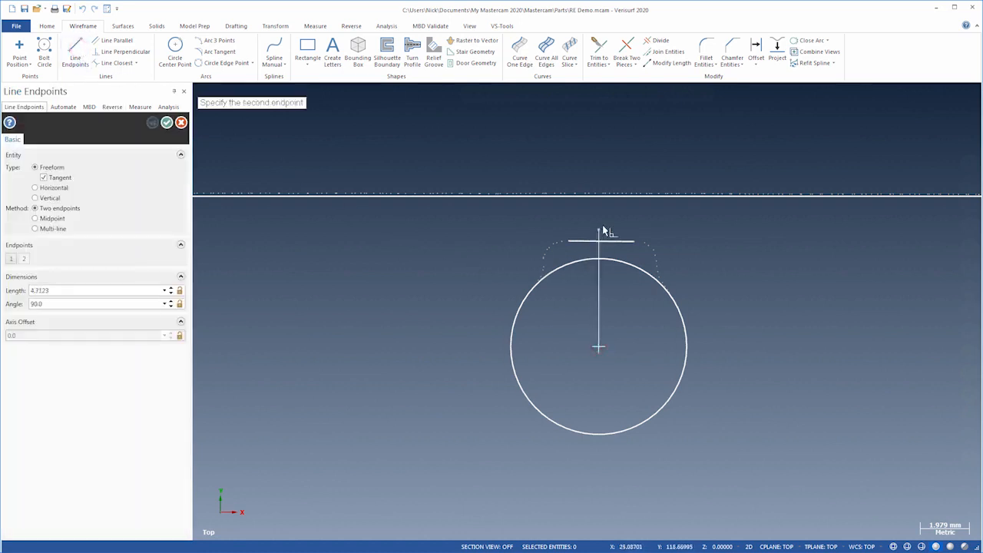
click(603, 218)
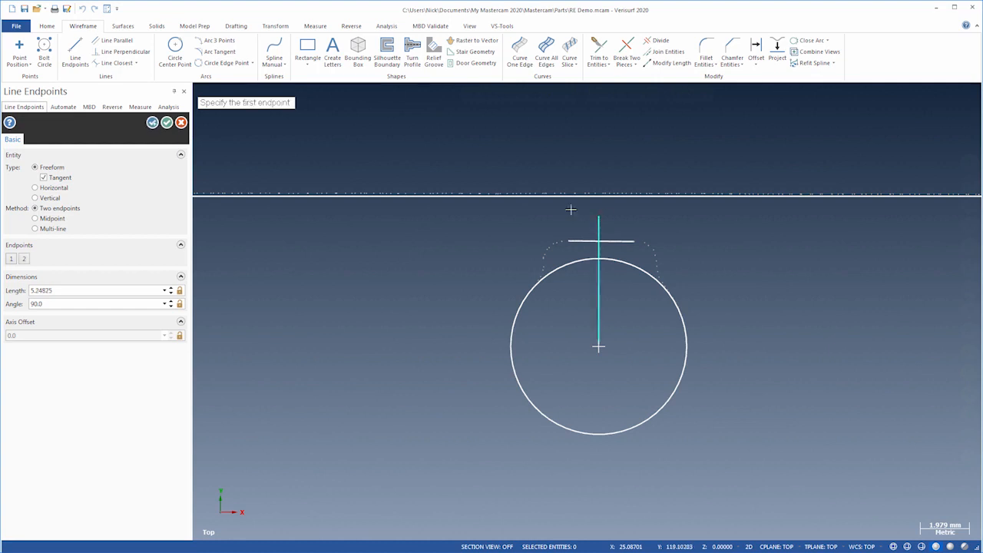
click(166, 123)
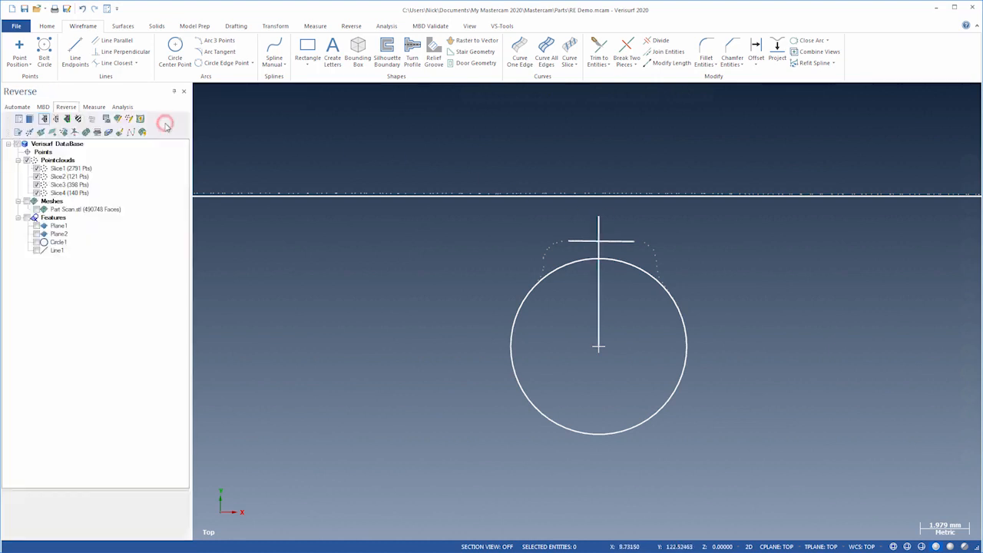
Offset copies of the vertical line to both sides by about 2.28 mm, picked from the side points, and clear the result colors
click(598, 295)
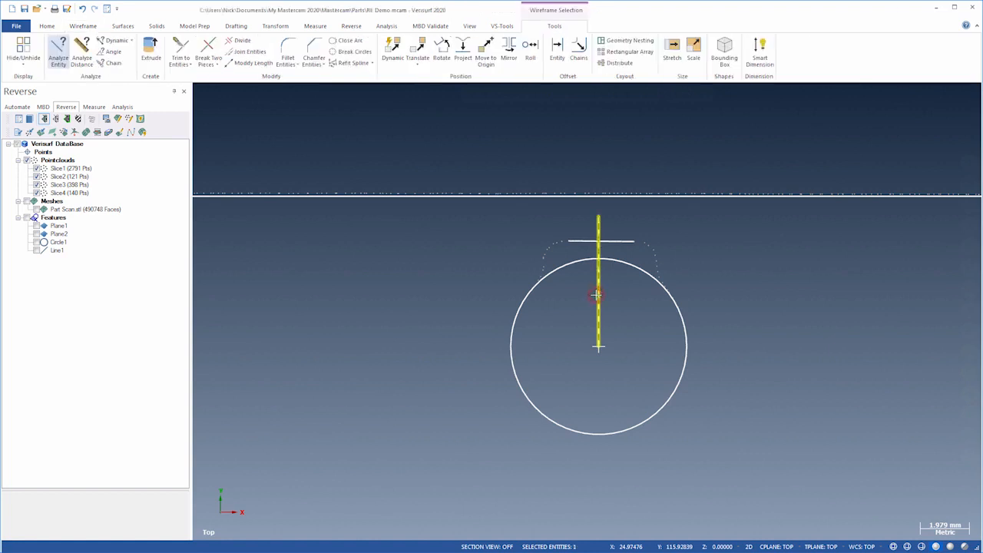
click(557, 47)
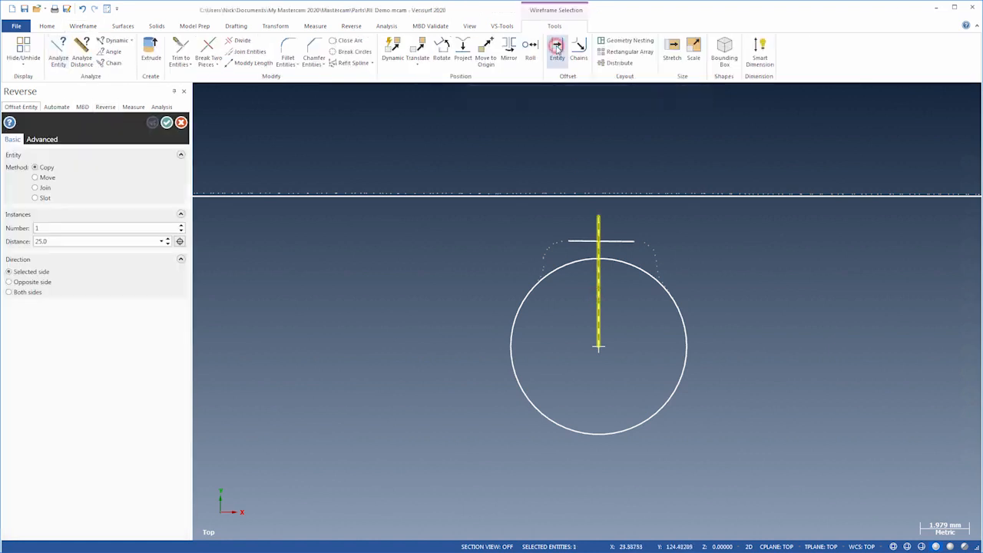
click(181, 241)
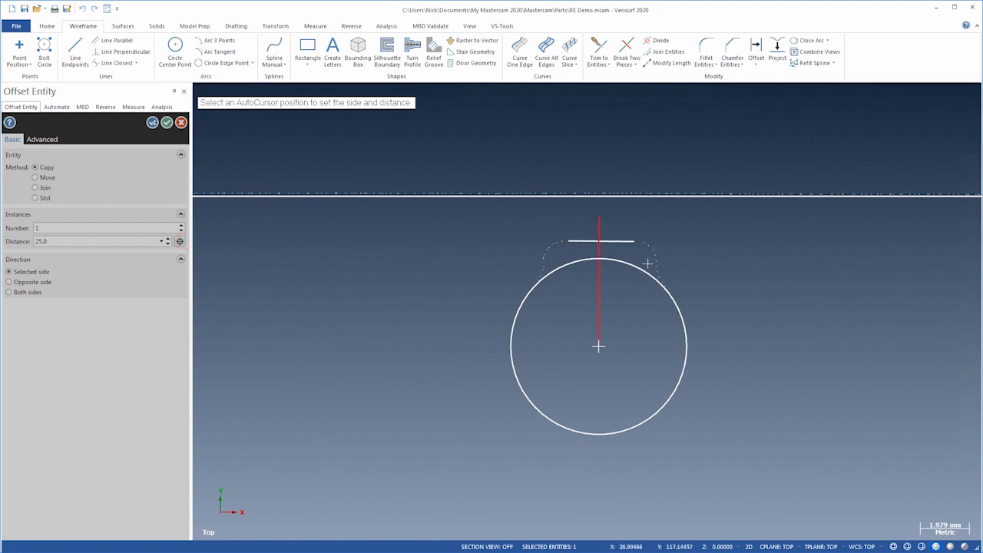
click(655, 261)
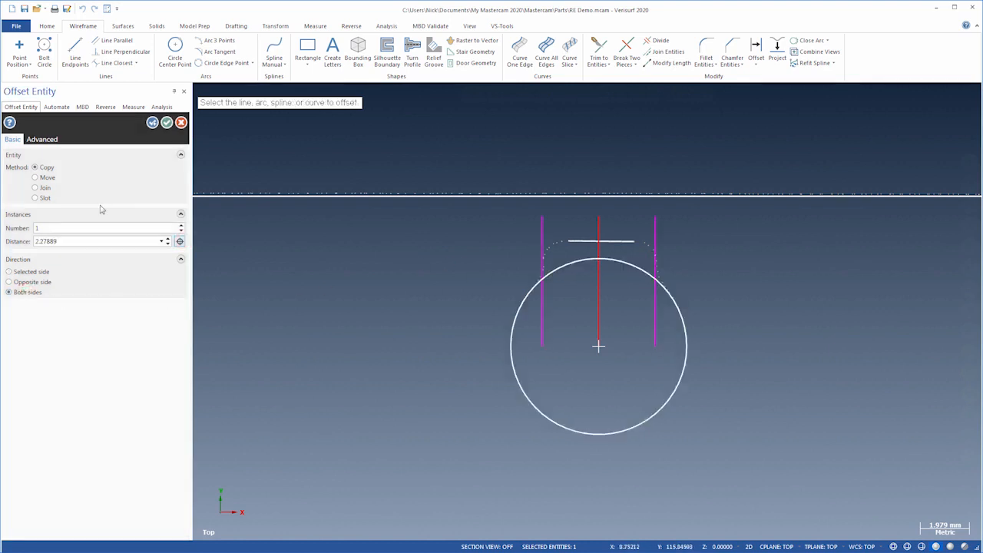
click(166, 124)
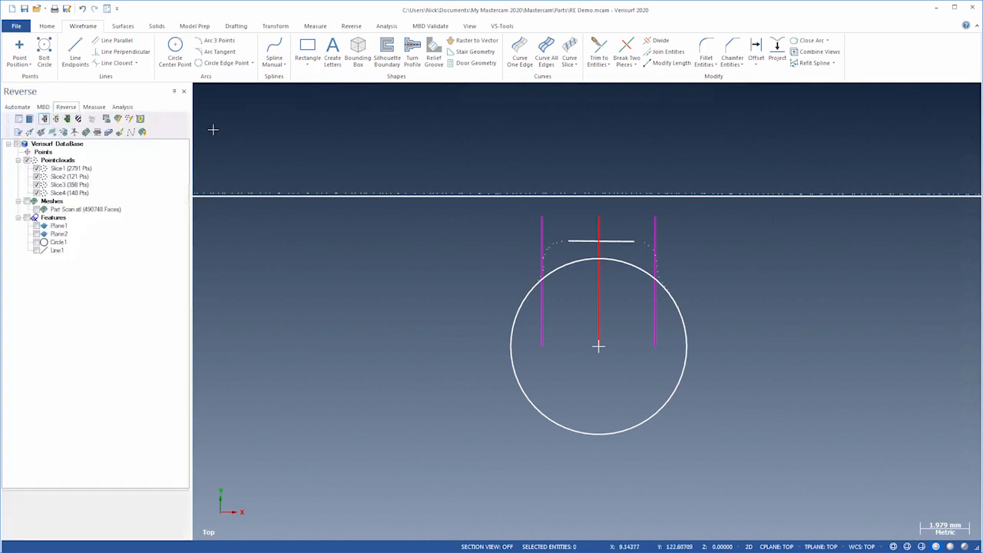
right_click(314, 132)
click(331, 137)
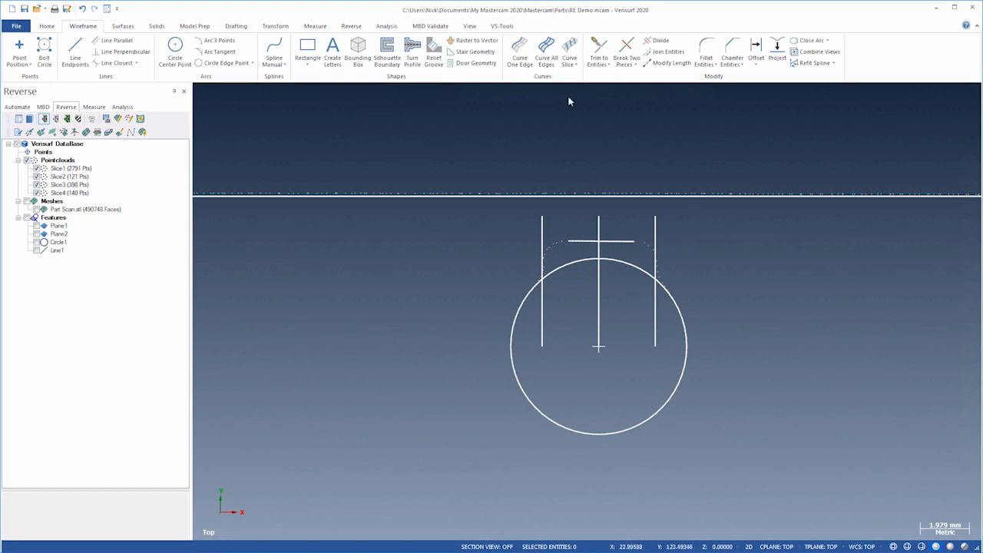
Fillet the two upper corners between the side lines and the upper line with a 0.5 mm radius
click(705, 48)
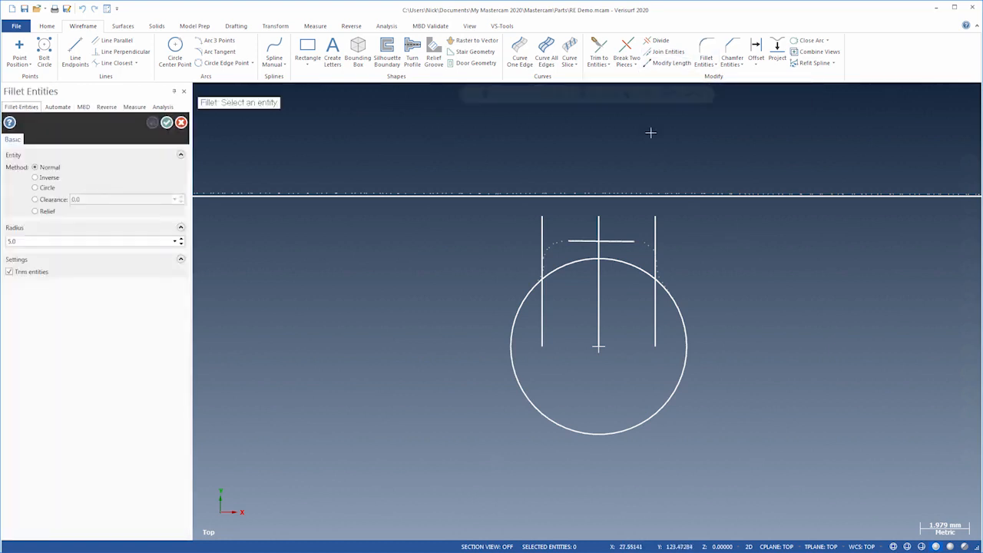
click(557, 253)
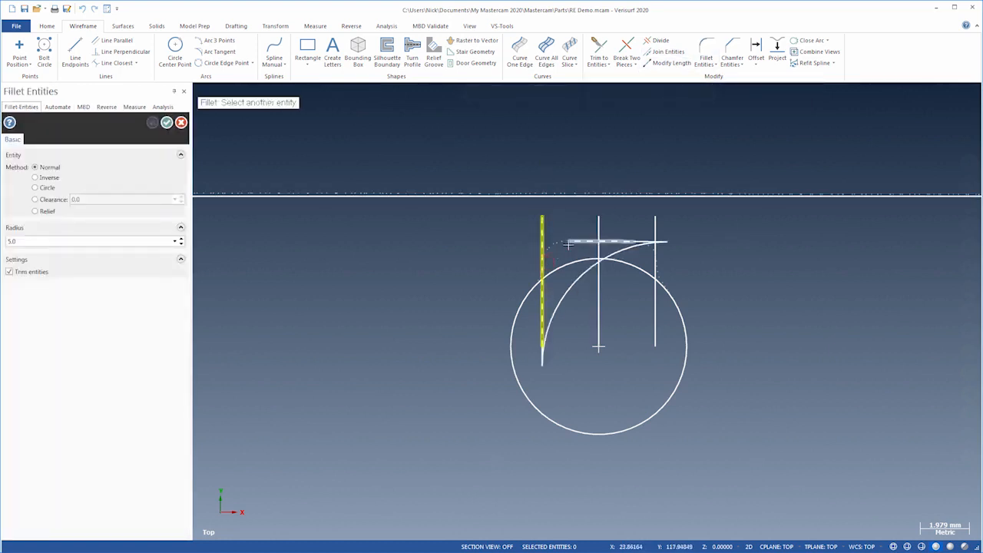
click(568, 244)
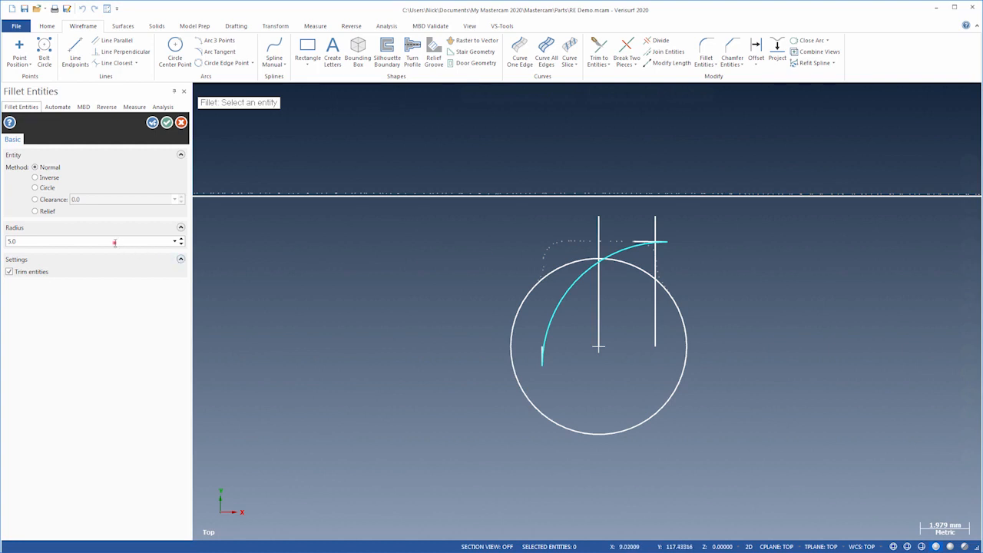
text(0.5)
key(Return)
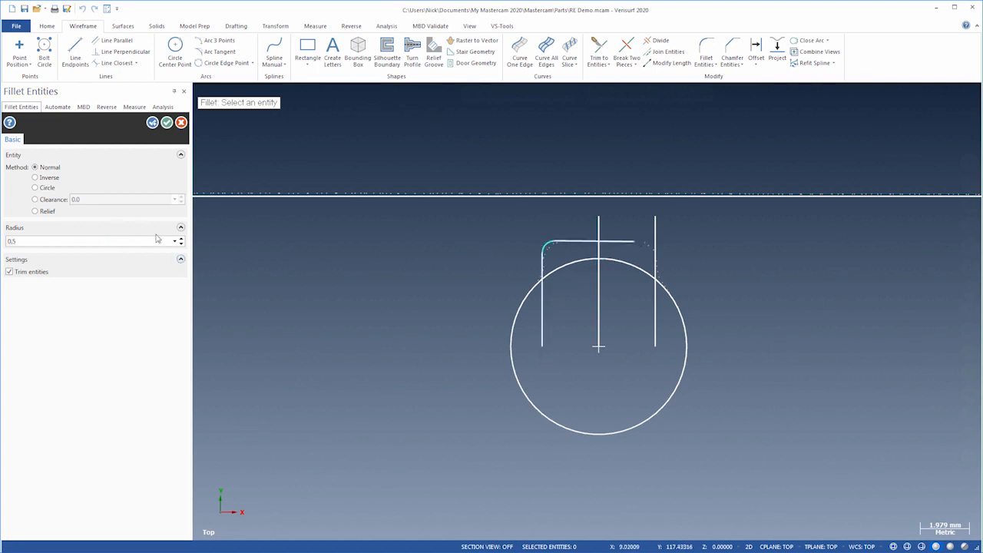
click(622, 241)
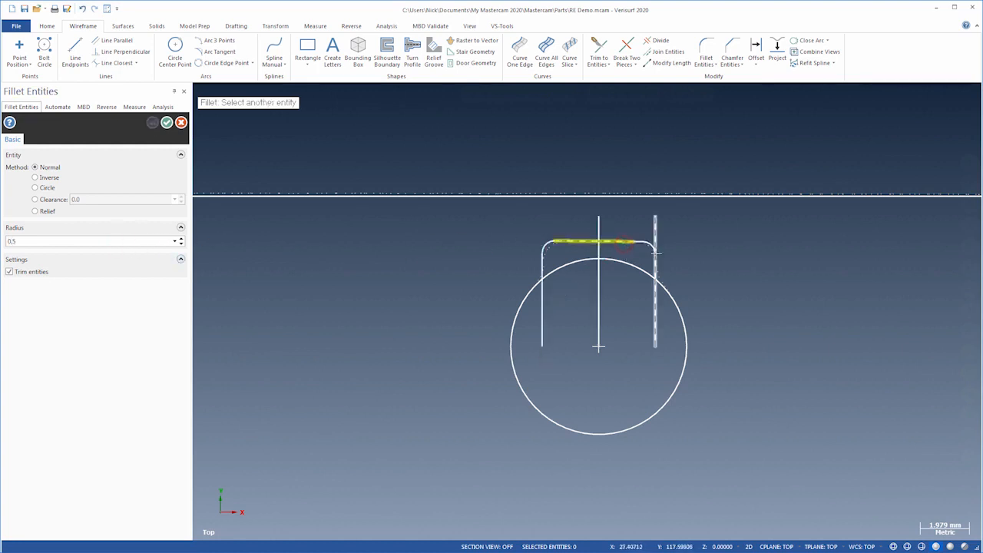
click(656, 254)
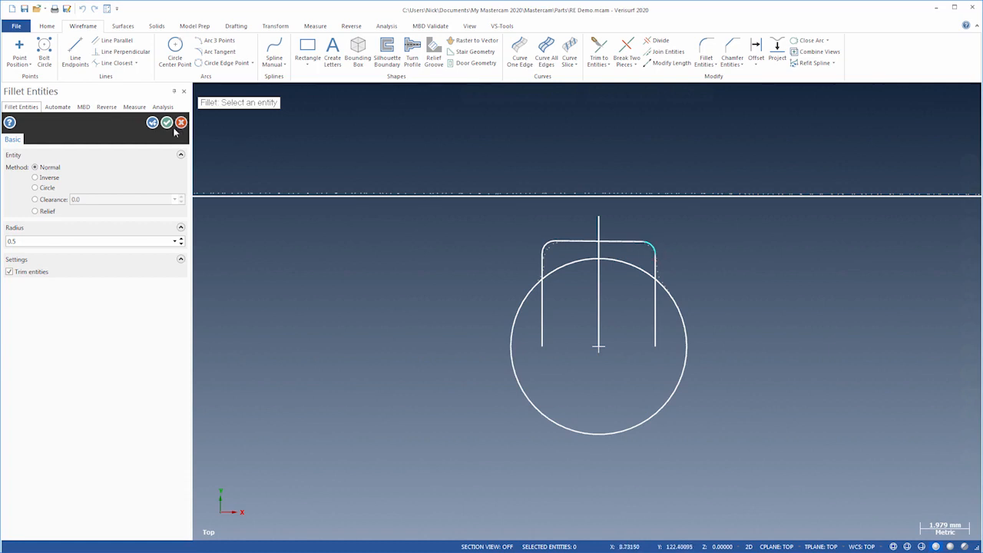
click(167, 123)
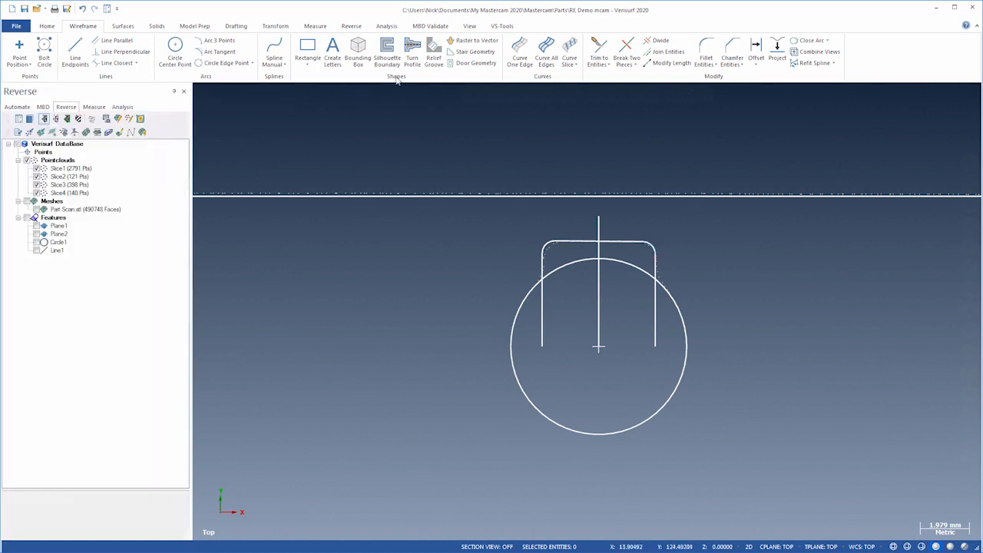
Trim away the side line ends inside the circle, the circle's upper arc and the center line with Divide
click(656, 40)
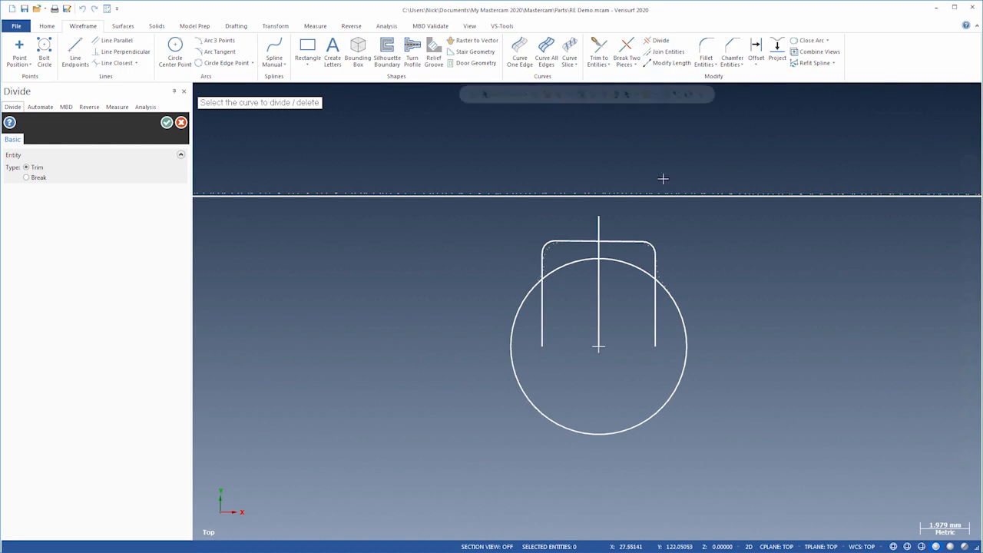
click(663, 331)
click(599, 315)
click(542, 335)
click(566, 268)
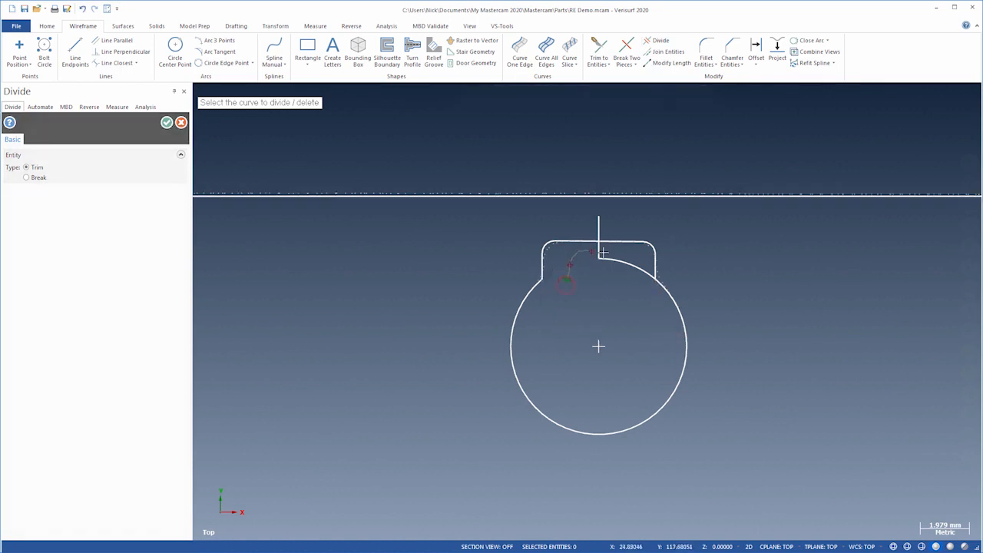
click(599, 227)
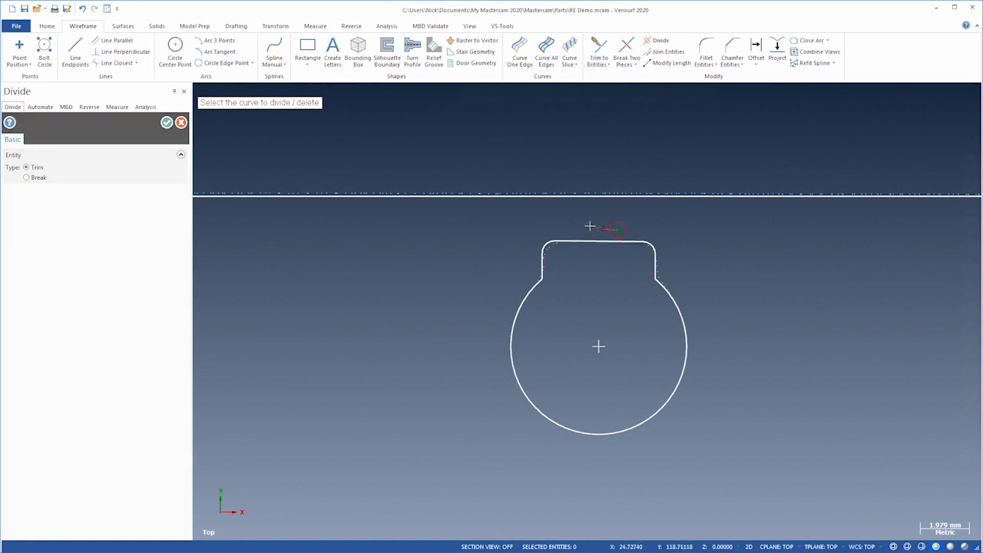
click(166, 123)
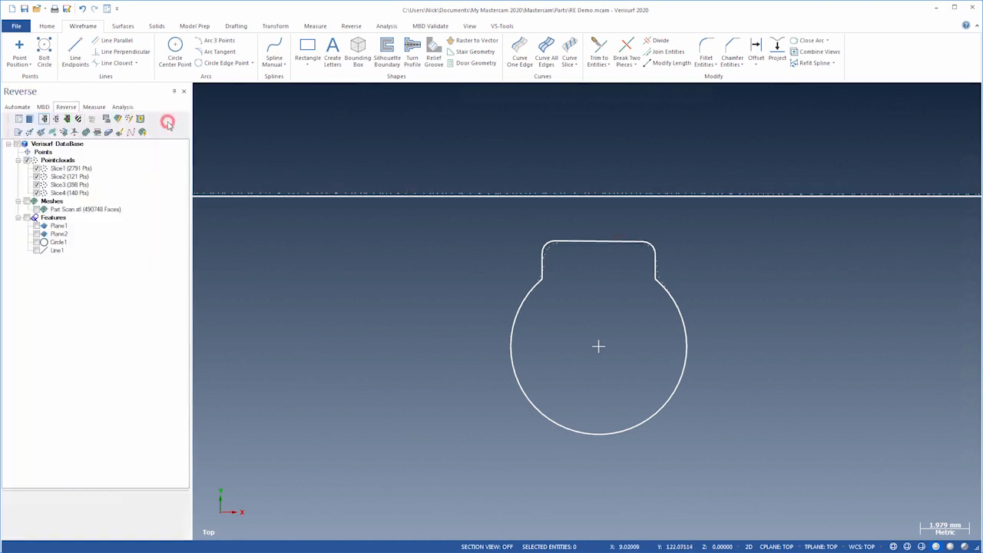
Fillet both junctions between the side lines and the circle with a 0.5 mm radius
click(706, 50)
click(542, 267)
click(533, 286)
click(655, 266)
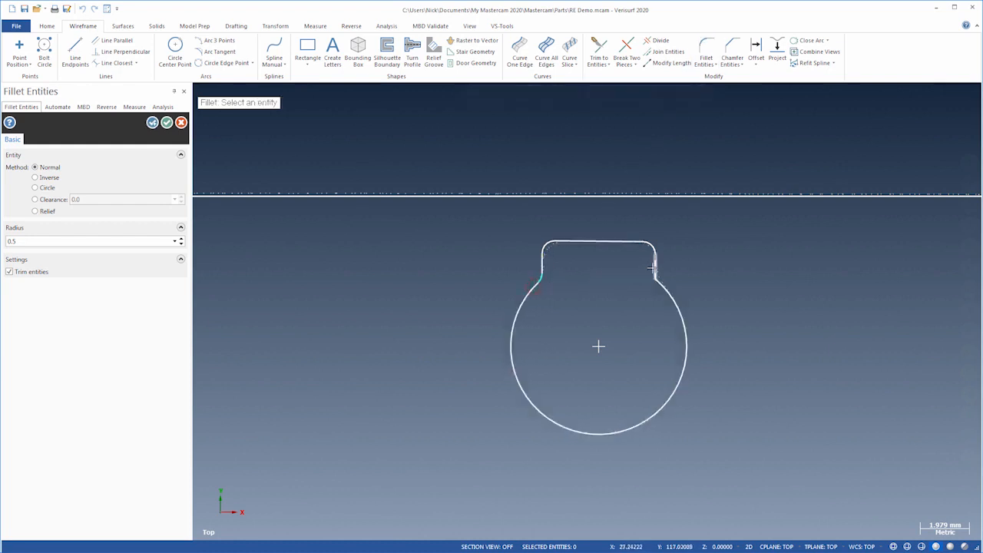
click(663, 283)
click(166, 123)
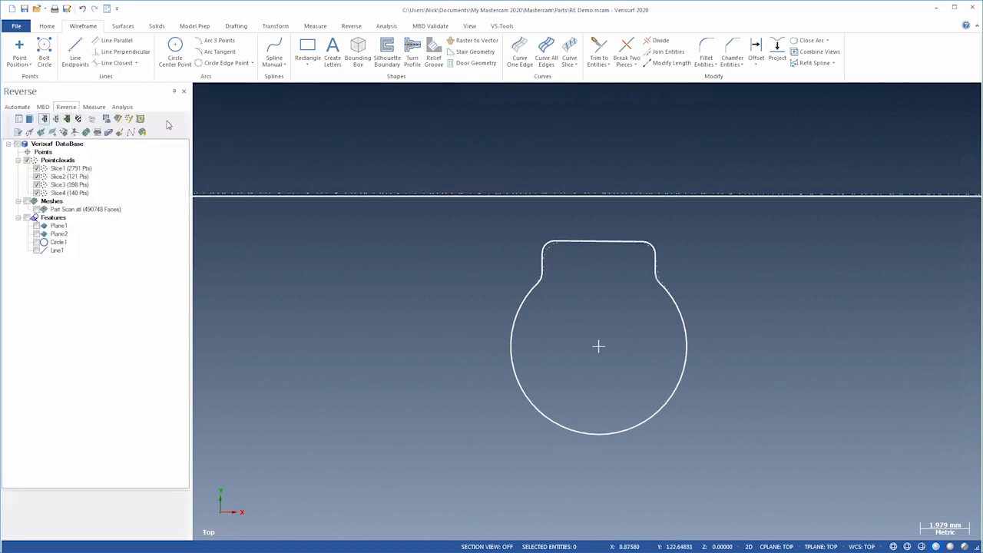
Fit a slot feature to the Slice3 point cloud
right_click(243, 145)
click(271, 188)
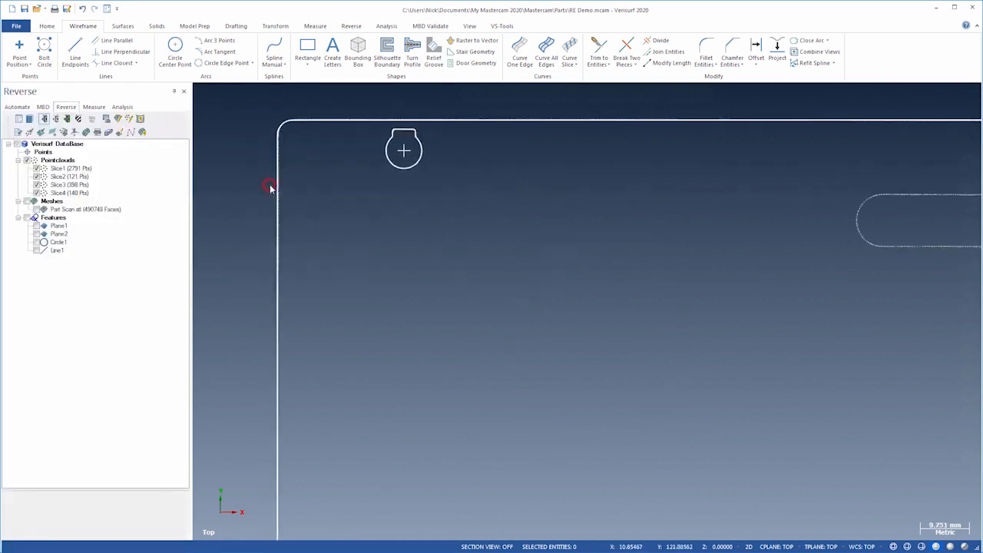
click(81, 184)
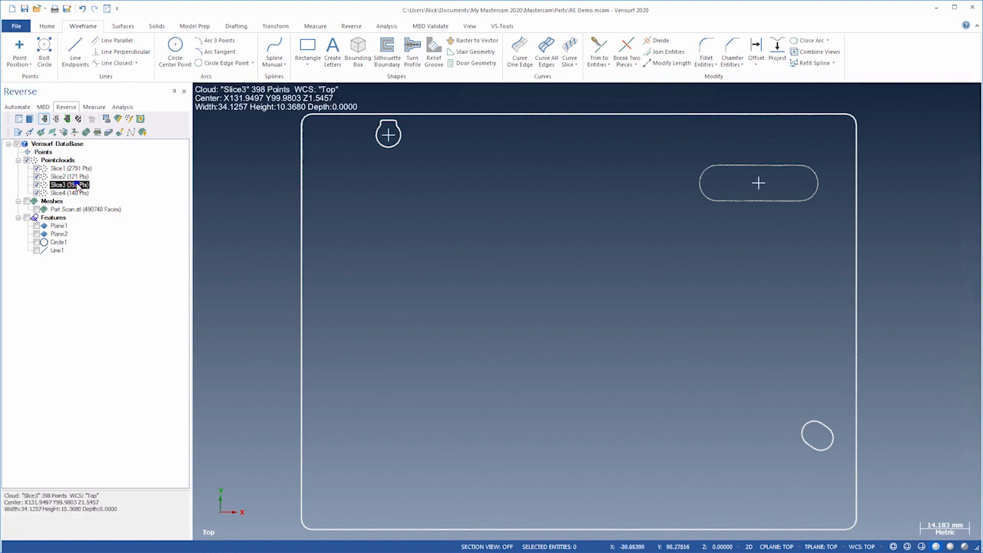
right_click(81, 185)
mouse_move(99, 234)
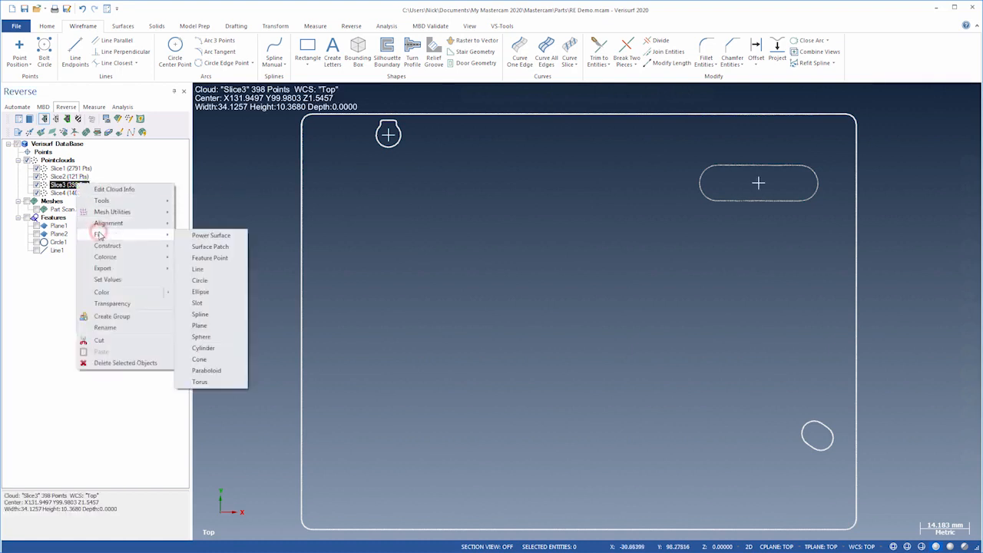
click(201, 304)
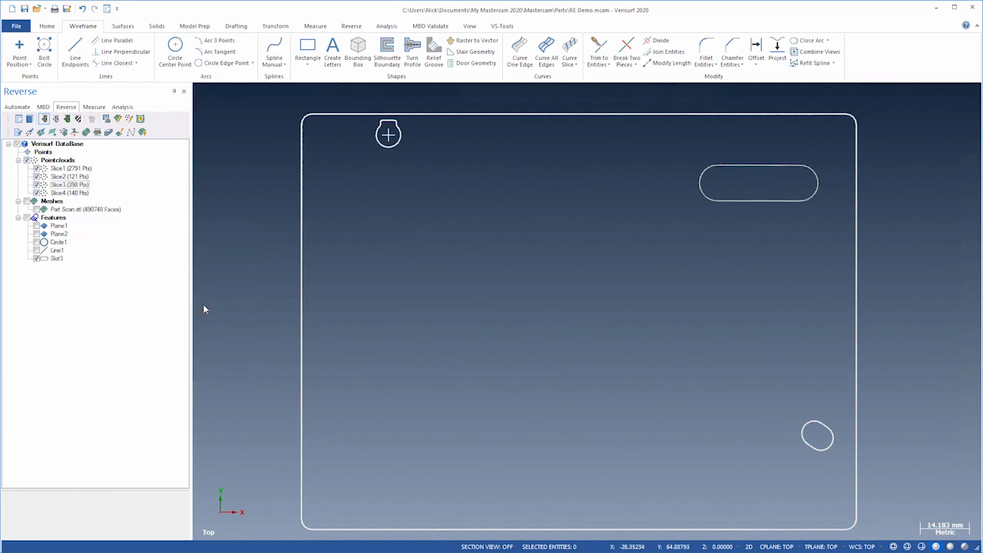
Export the fitted Slot3 feature to CAD geometry and hide the feature
right_click(53, 257)
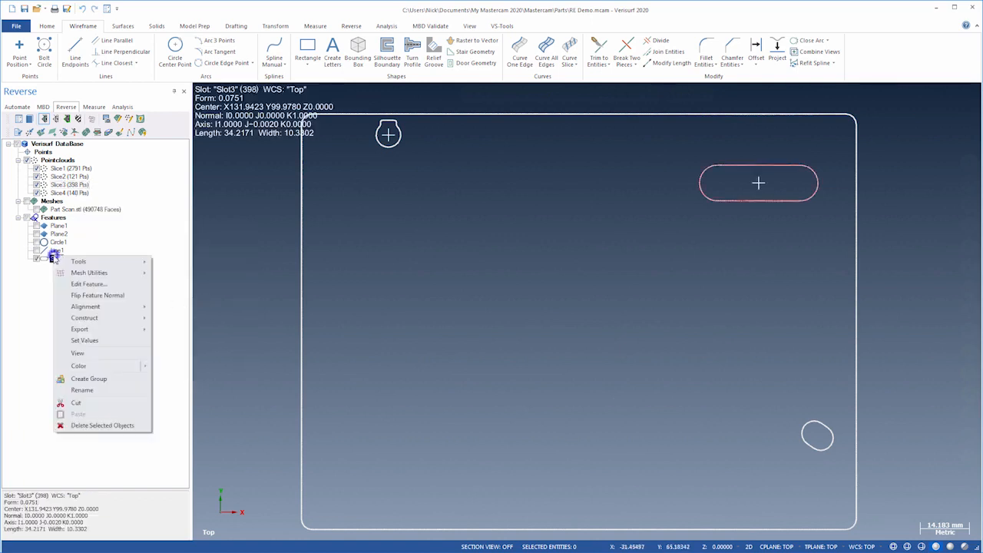
mouse_move(84, 329)
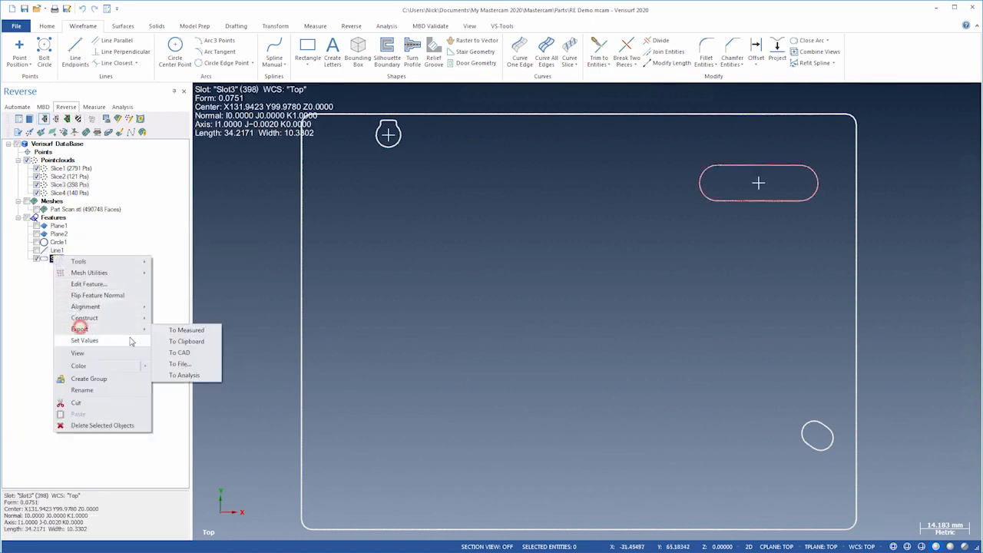
click(179, 353)
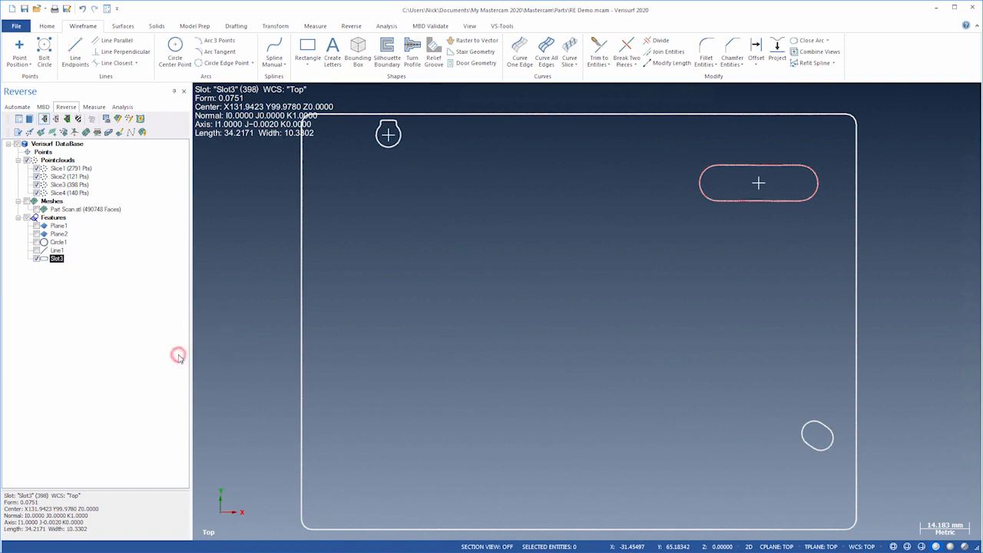
click(48, 266)
Delete all four slice point clouds, Slice1 to Slice4, from the database
drag(103, 165, 82, 192)
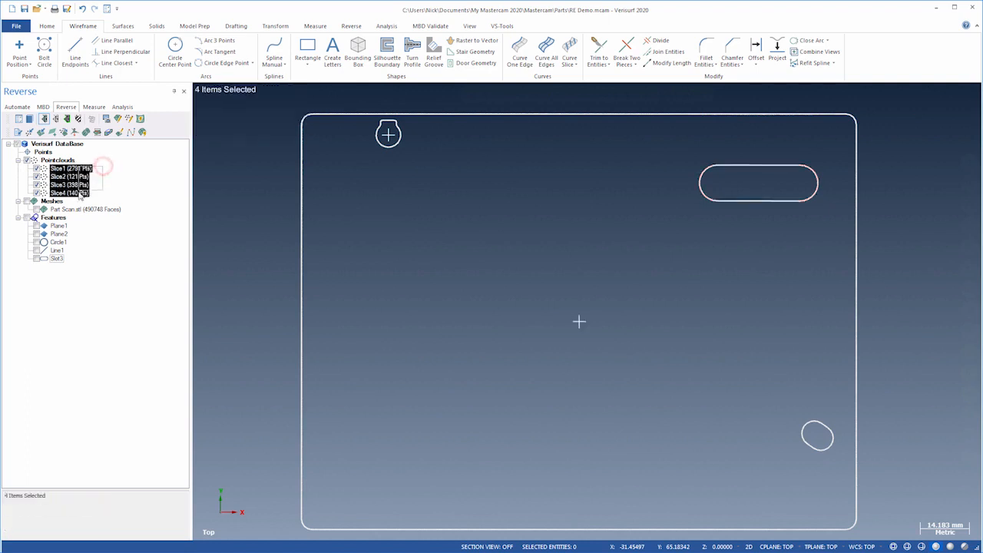
right_click(80, 193)
click(127, 382)
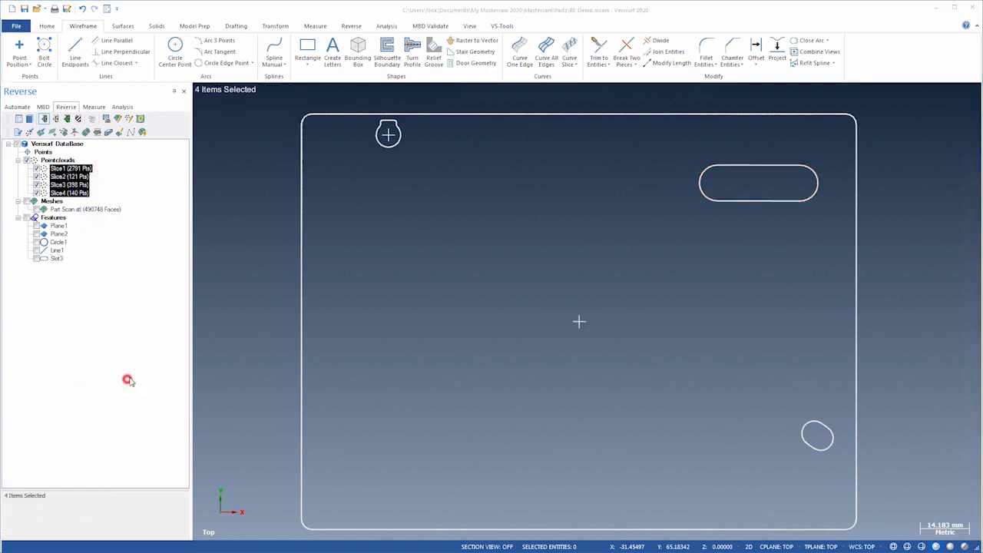
click(456, 324)
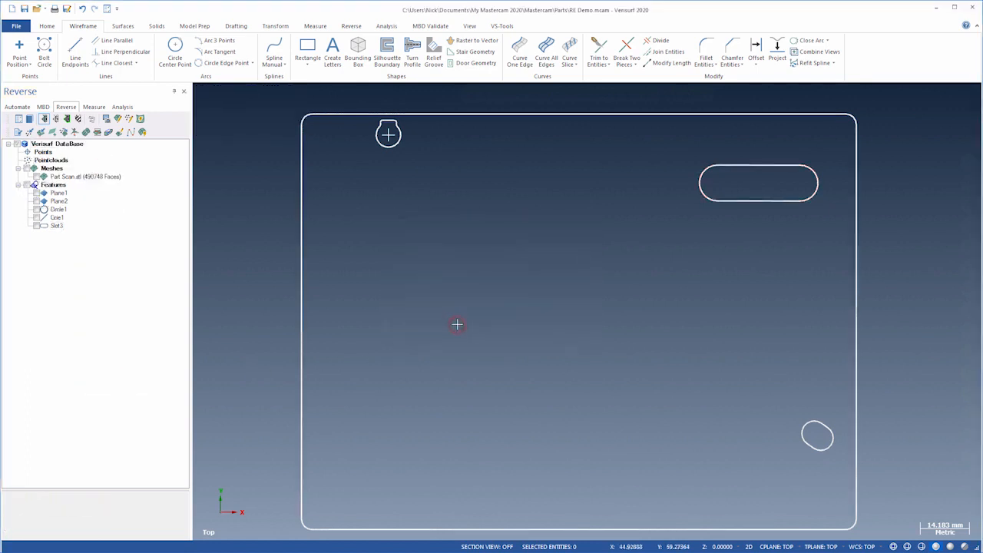
Show the Part Scan mesh and slice it along Z at about 14.47 mm, just above the base of the three bosses, saving clouds
click(37, 178)
key(alt+7)
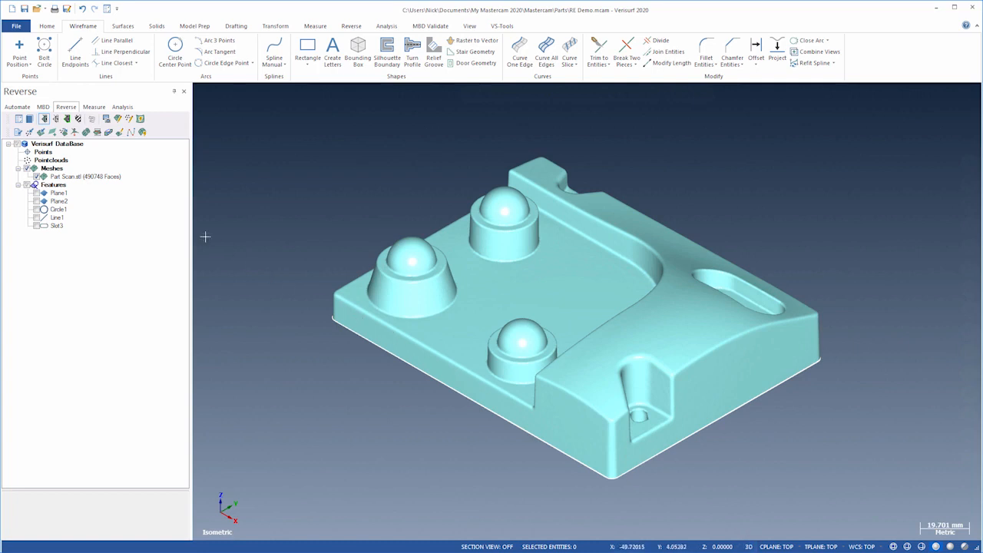
click(107, 177)
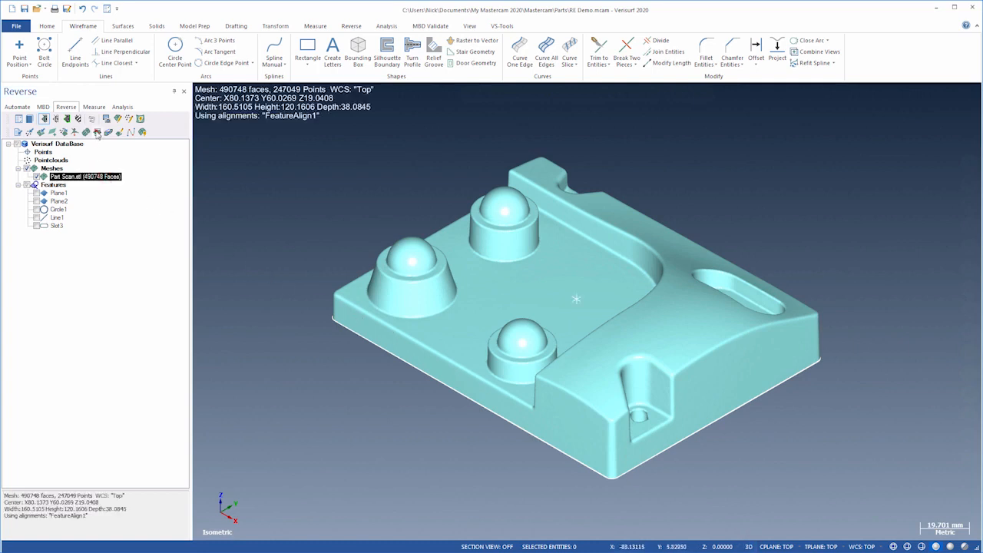
click(97, 132)
middle_drag(338, 427, 616, 417)
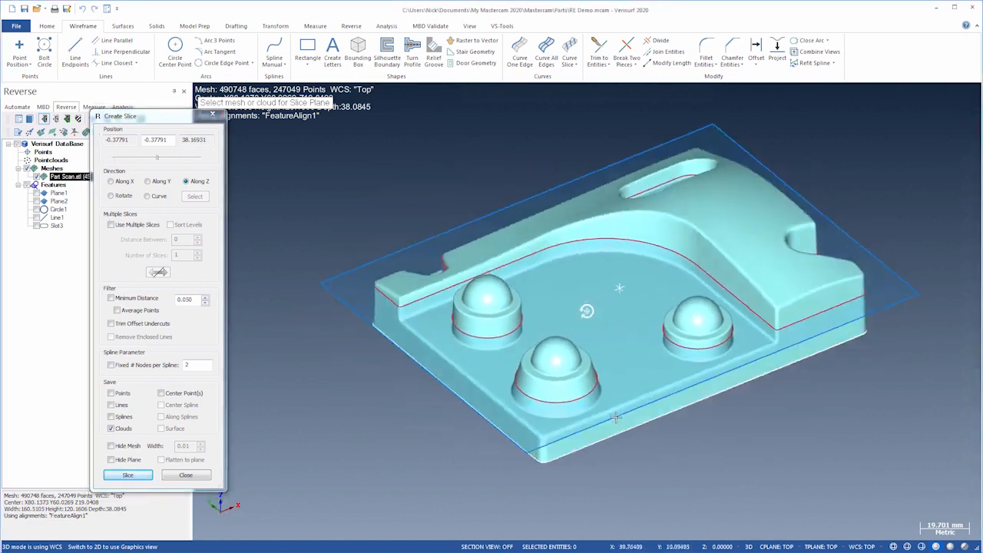
scroll(816, 316, up, 5)
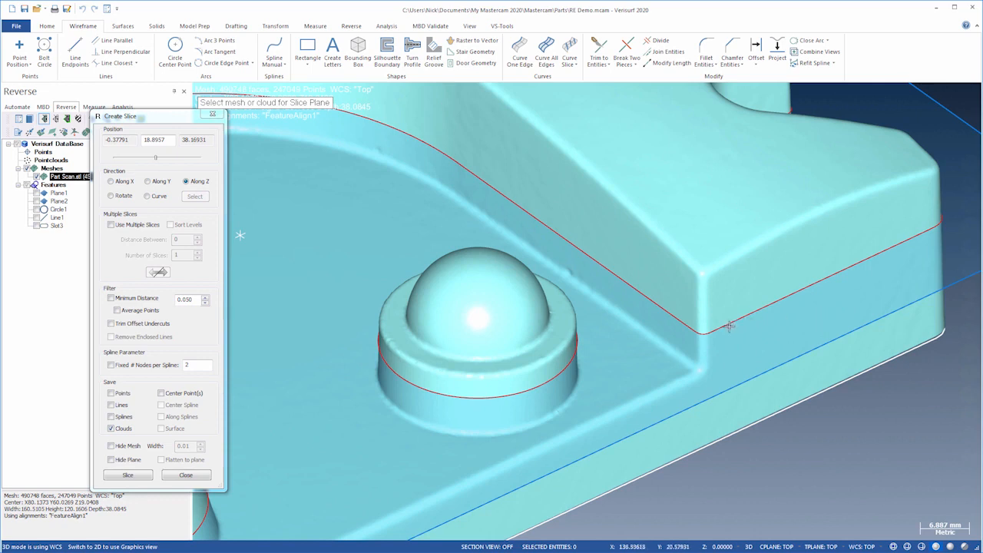
drag(730, 326, 731, 348)
scroll(731, 348, down, 2)
scroll(731, 348, down, 3)
middle_drag(731, 348, 438, 421)
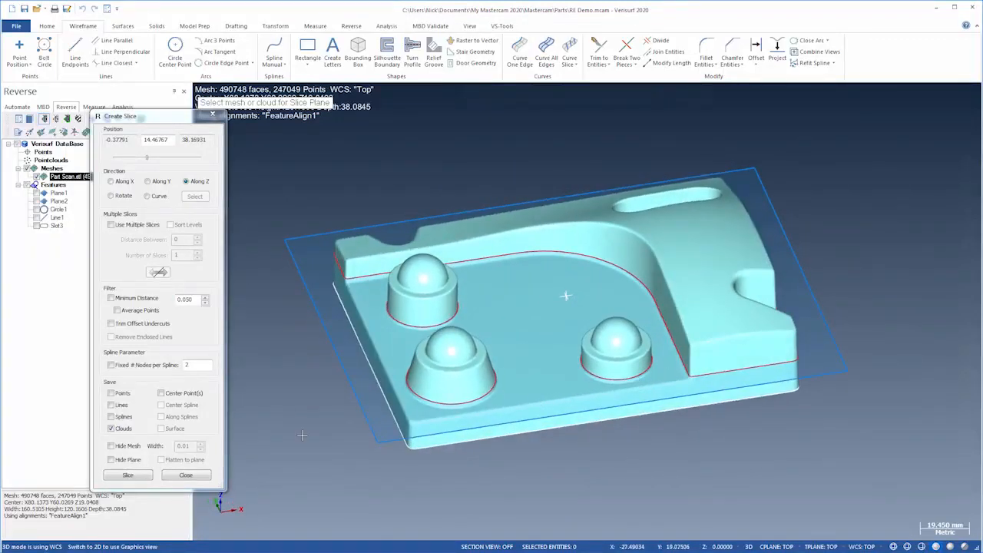
click(139, 474)
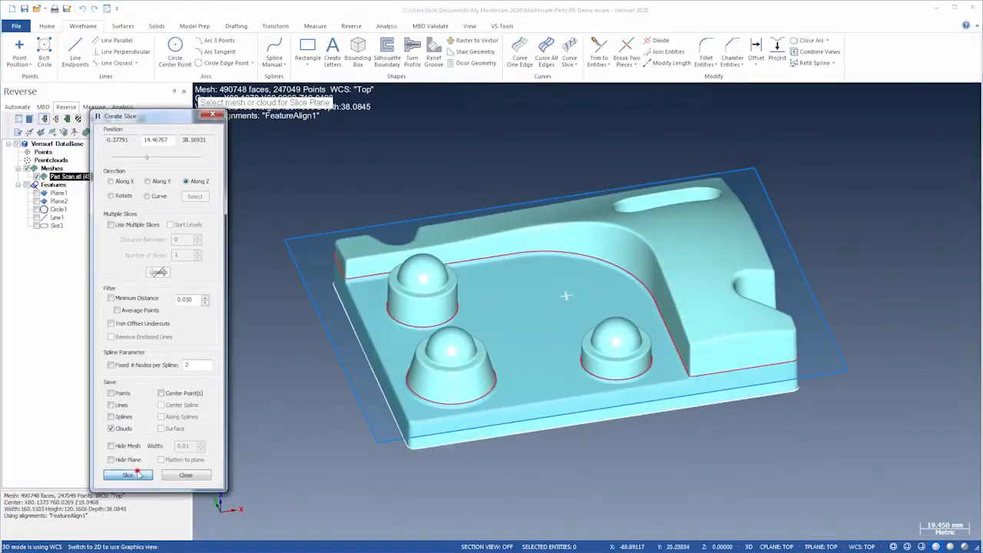
click(186, 475)
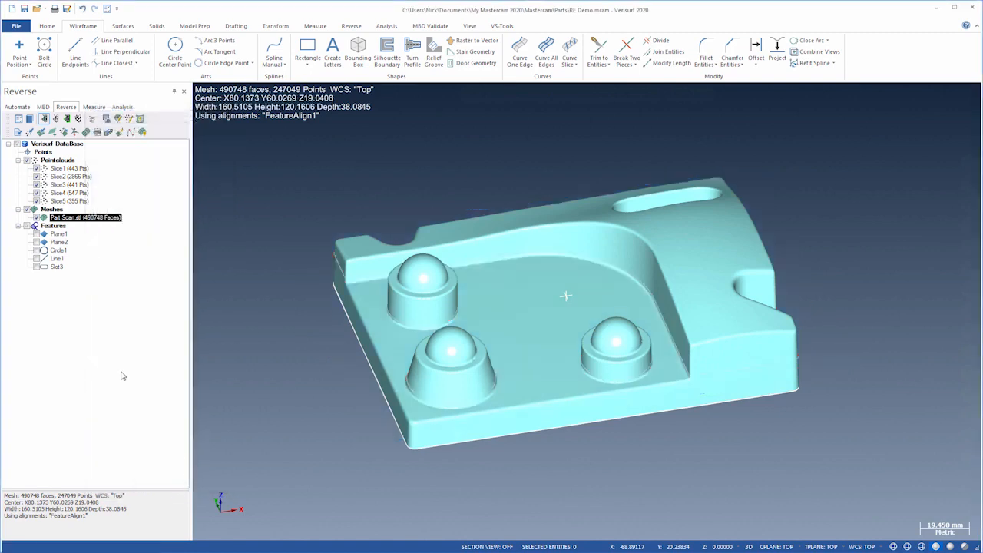
Hide the Part Scan mesh and fit the remaining slices and wireframe in an isometric view
click(34, 217)
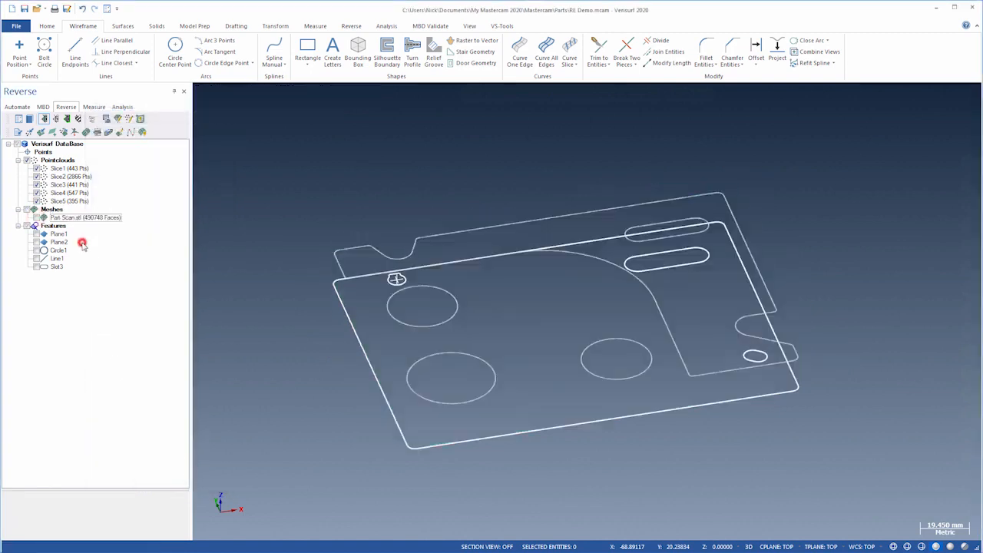
key(alt+7)
key(alt+F1)
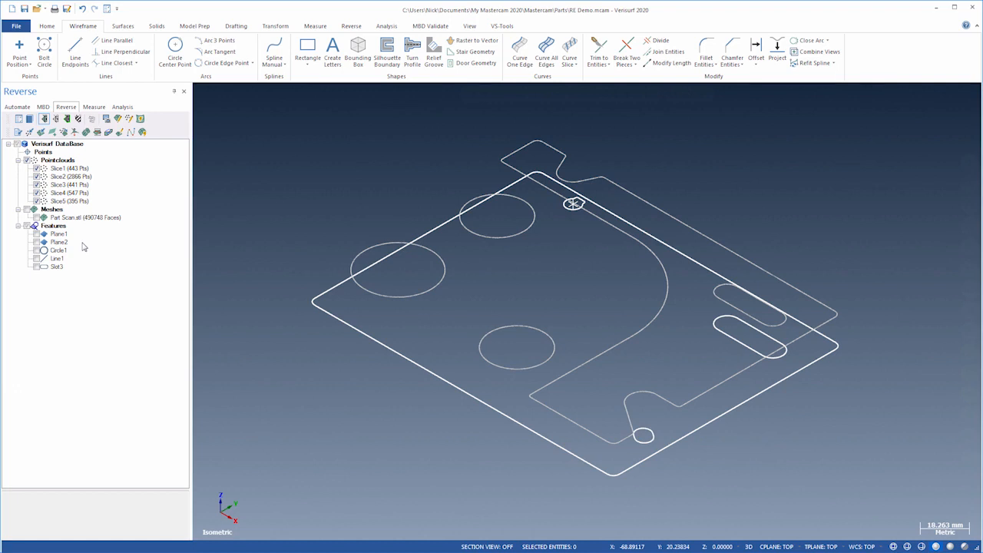
Set the construction depth to Z 12.75 mm and switch to 2D mode
mouse_move(62, 235)
right_click(261, 173)
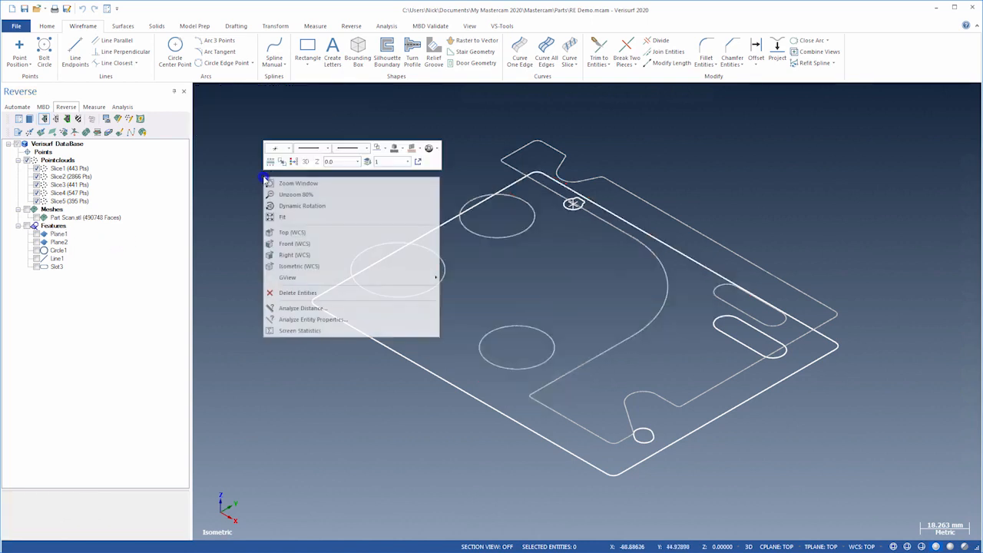
click(339, 161)
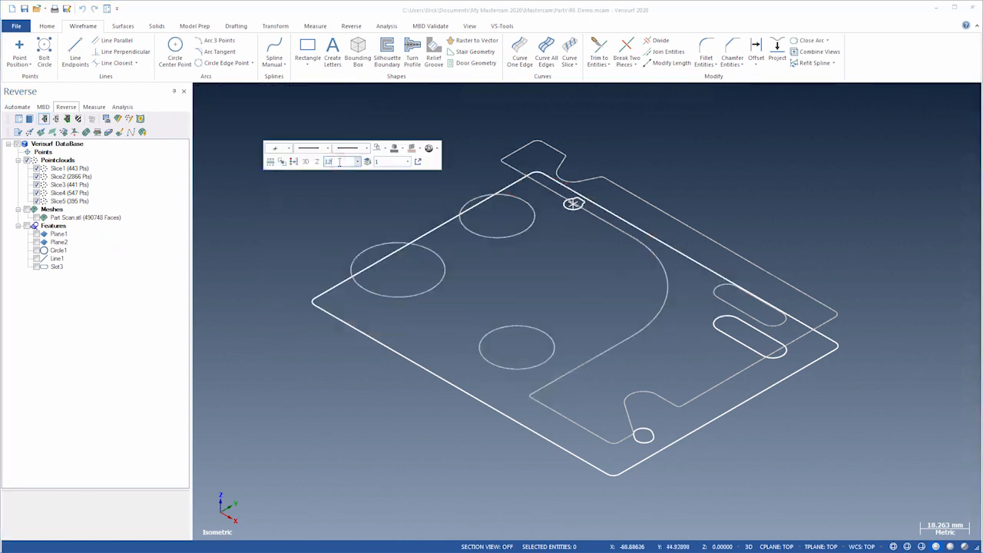
click(310, 160)
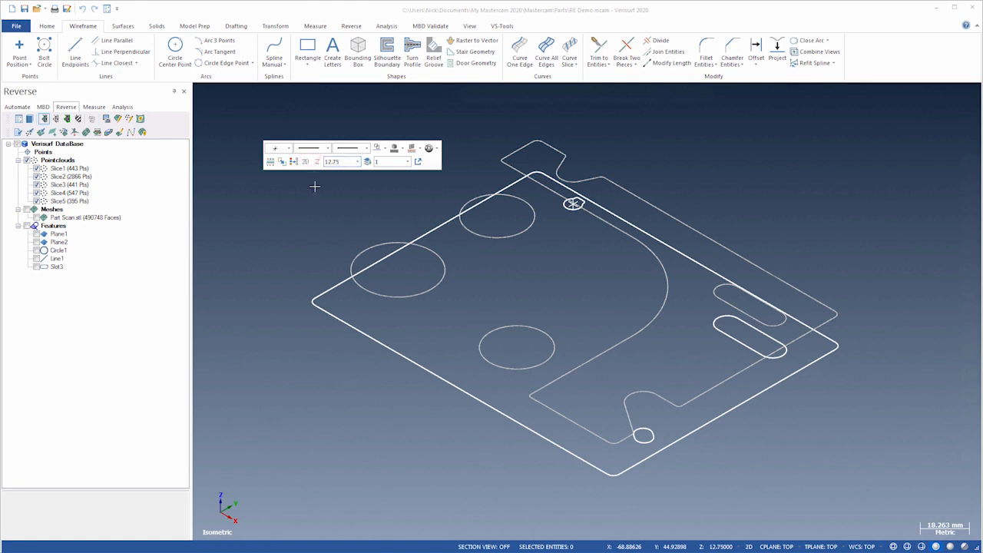
In the top view, draw a horizontal line along the pocket slice's upper straight edge, extending past the plate's left side
key(alt+1)
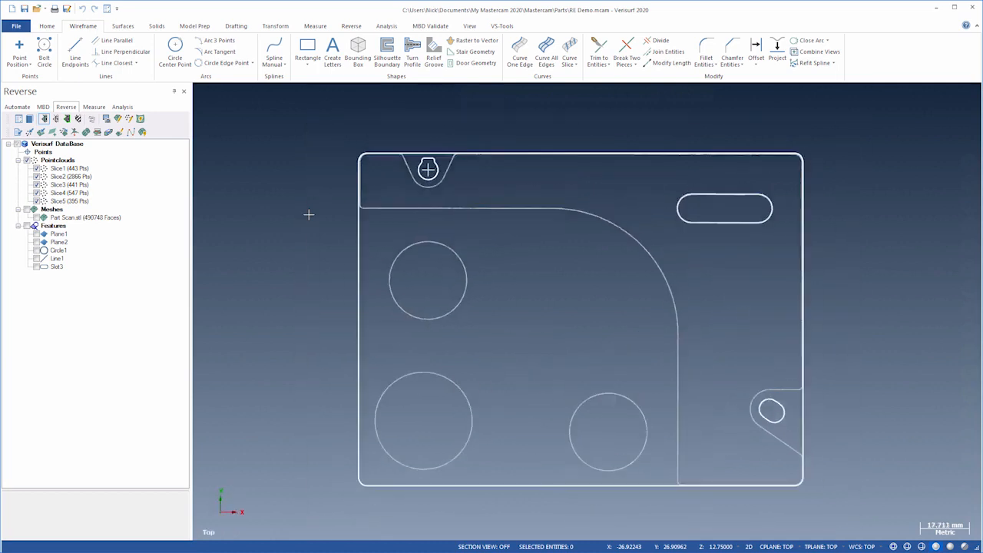
click(75, 49)
scroll(408, 204, up, 3)
scroll(360, 223, up, 4)
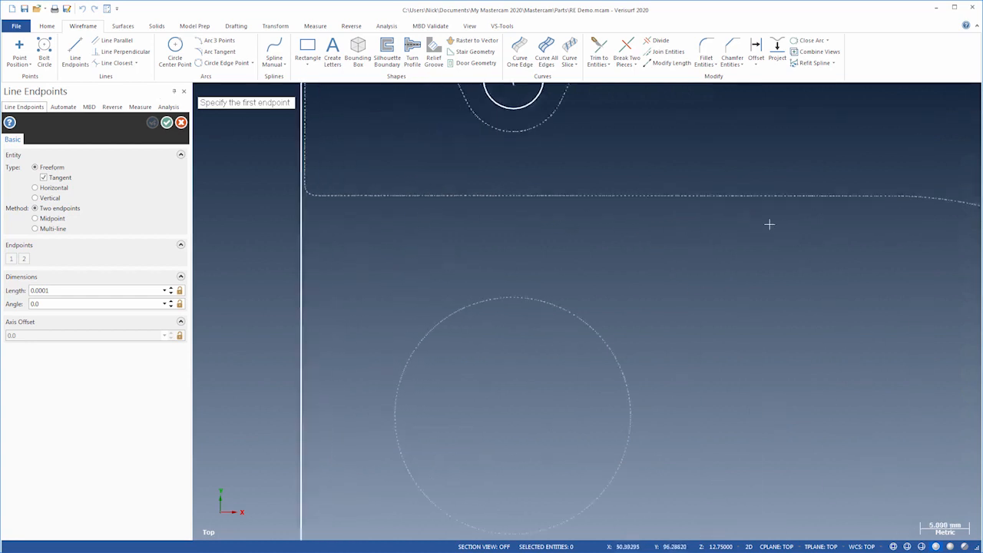
click(785, 195)
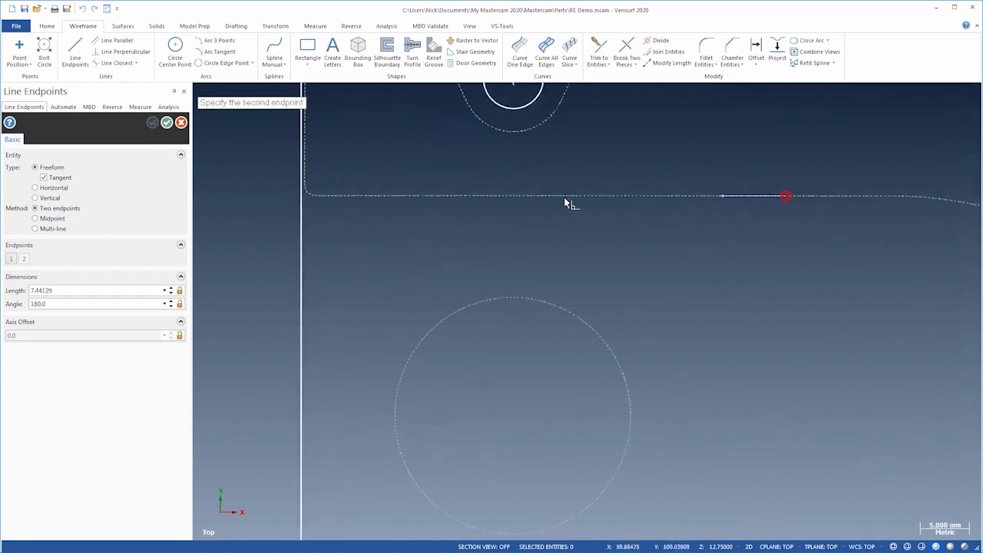
scroll(349, 154, down, 5)
Draw a vertical line about 58 mm long down the pocket slice's right straight edge, extending below the plate
scroll(621, 386, up, 3)
scroll(621, 386, up, 1)
click(574, 182)
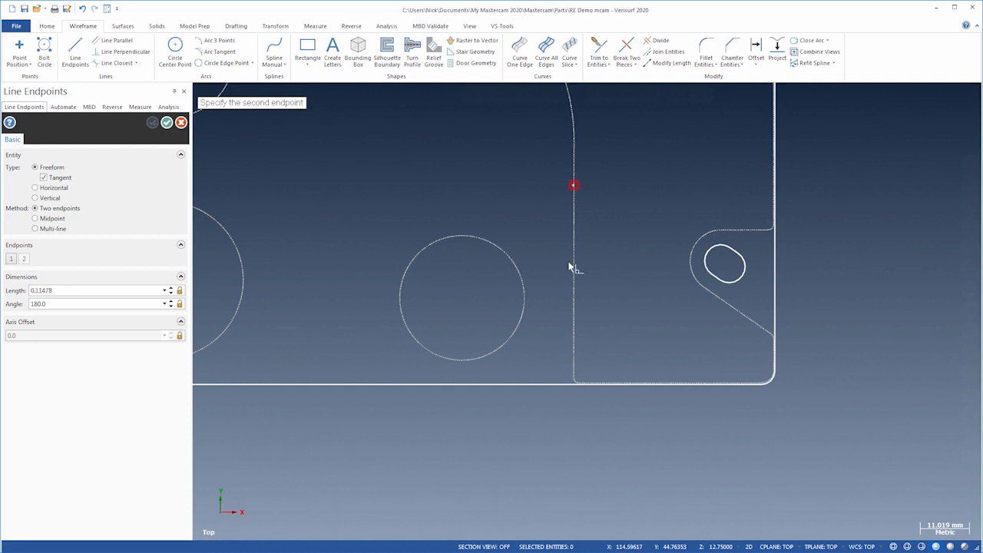
click(568, 443)
scroll(572, 446, down, 3)
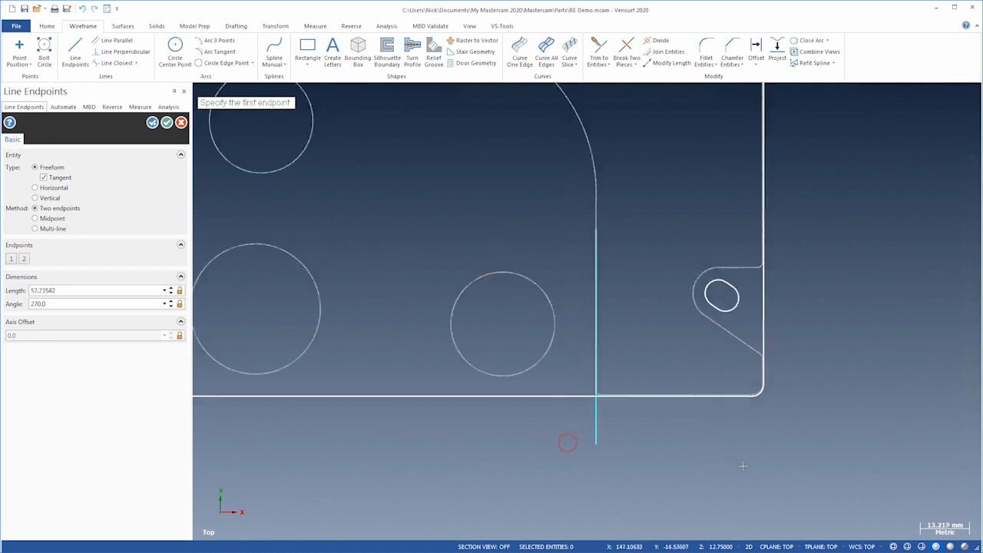
Draw a vertical line about 113 mm long from the horizontal line's left end, level with the right line's lower end
click(35, 198)
click(424, 223)
click(672, 454)
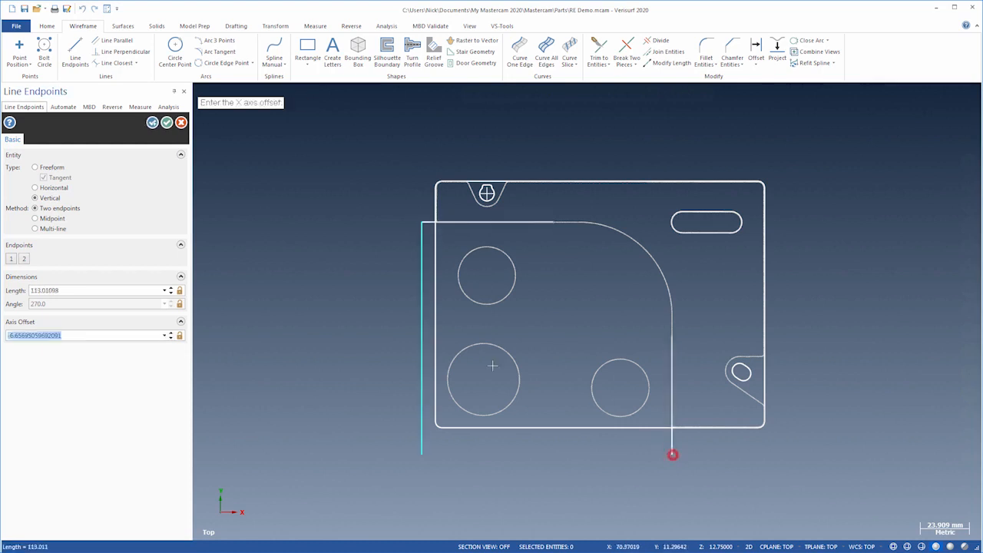
Draw a freeform line joining the lower ends of the left and right vertical lines, closing the pocket outline's bottom side
click(61, 168)
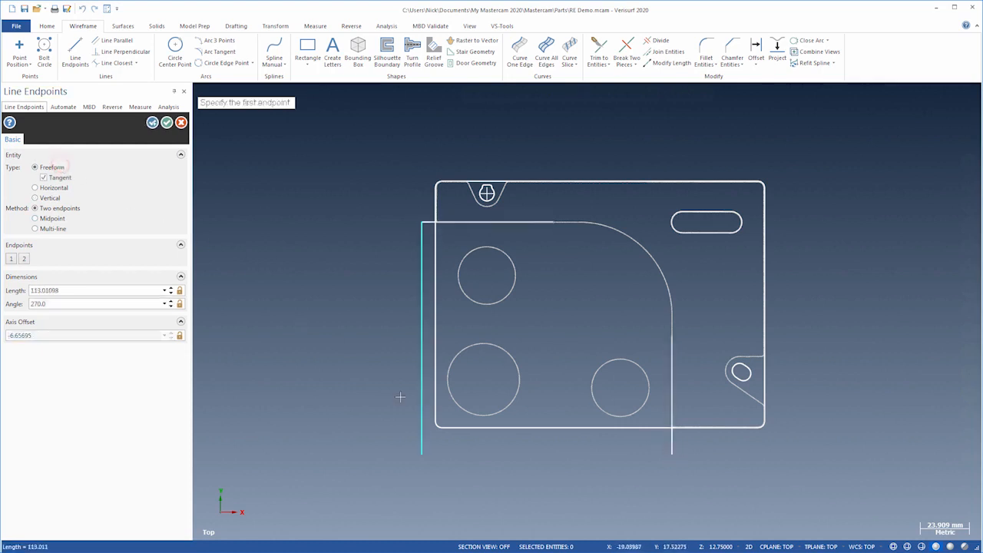
click(421, 453)
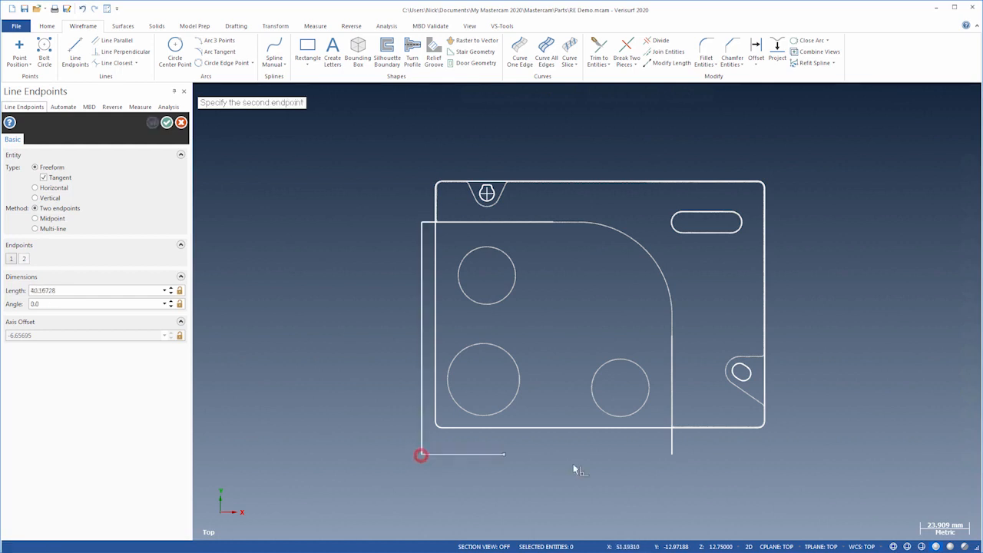
click(671, 455)
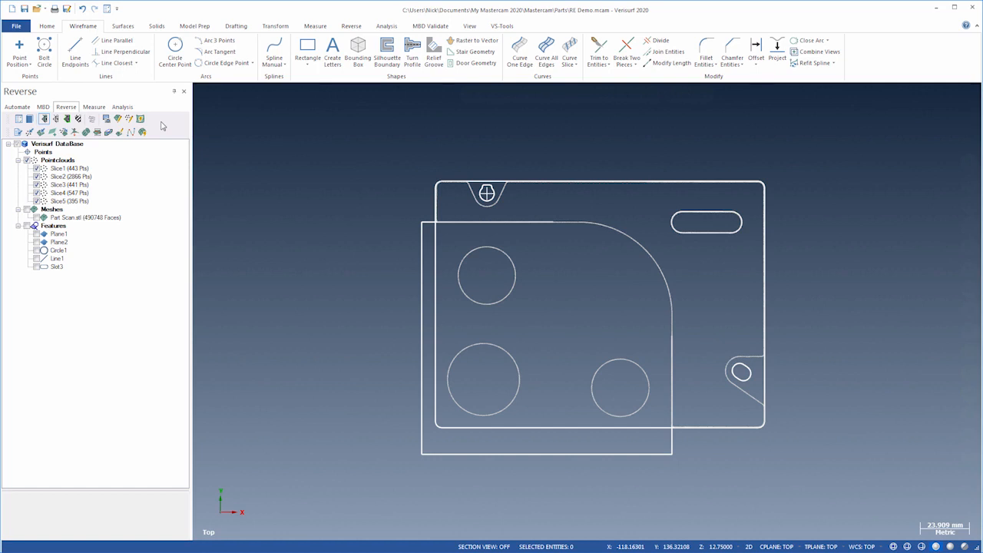
Fillet the pocket outline's upper right corner with a 44 mm radius, trimming both lines
click(705, 47)
click(539, 222)
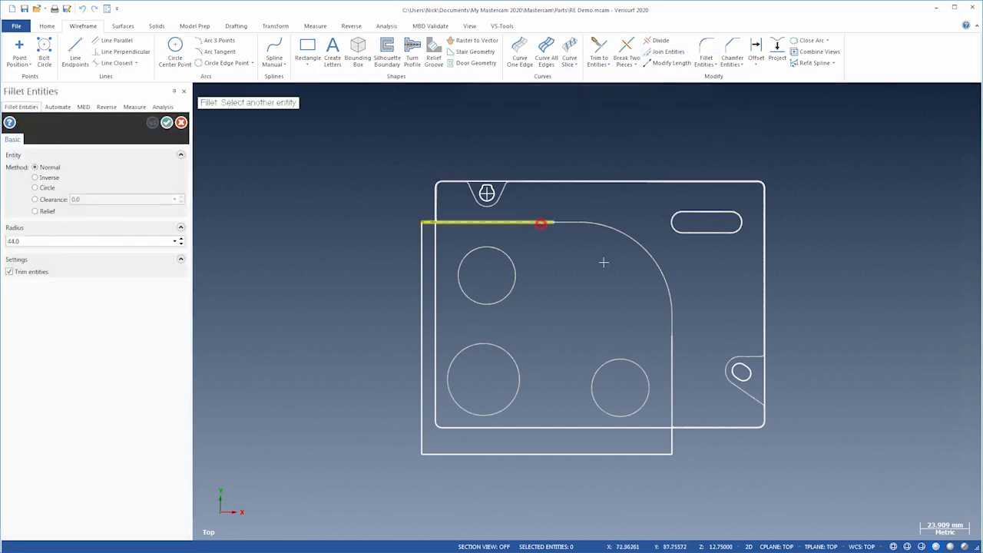
click(669, 332)
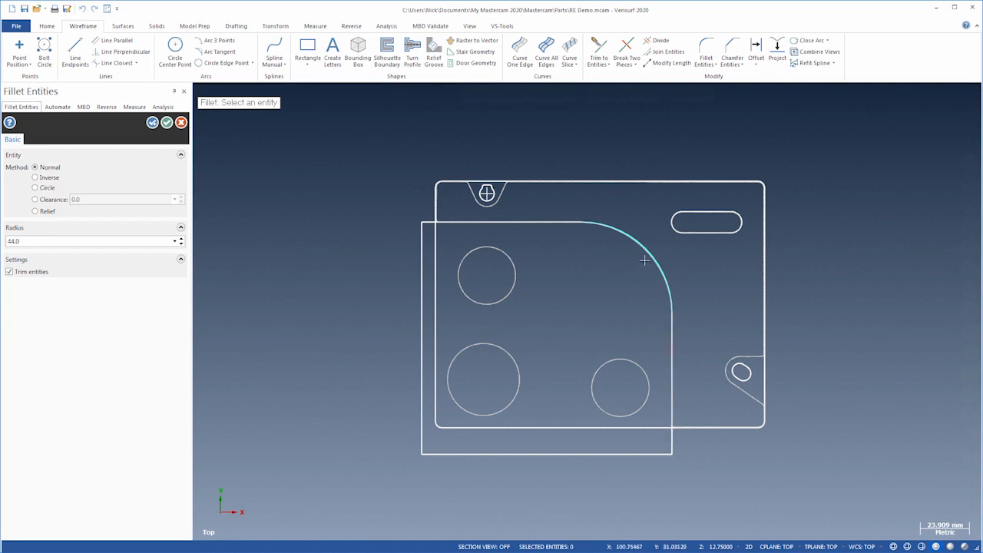
scroll(649, 258, up, 2)
scroll(649, 257, up, 5)
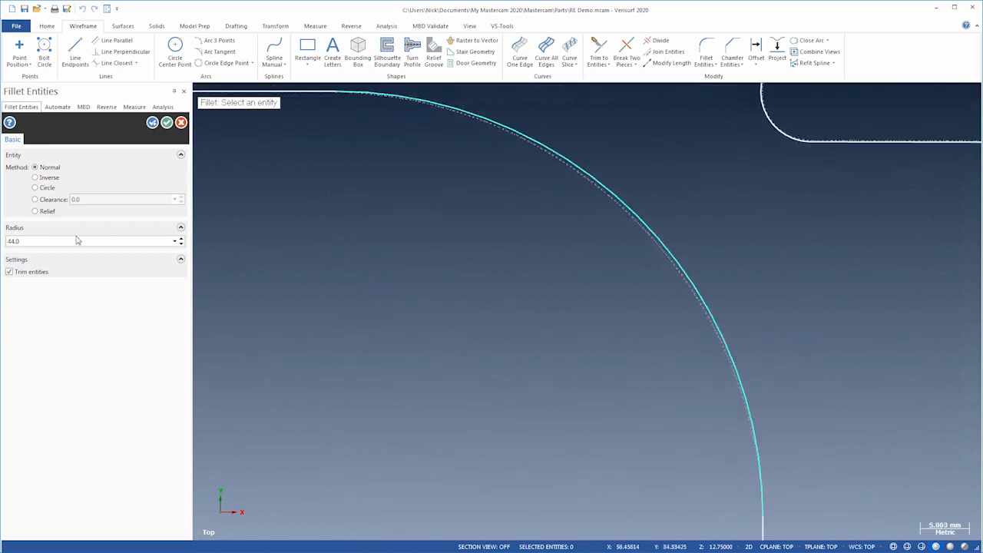
Set the corner fillet's radius to 45.2 mm to match the slice curve
click(22, 241)
scroll(29, 243, up, 9)
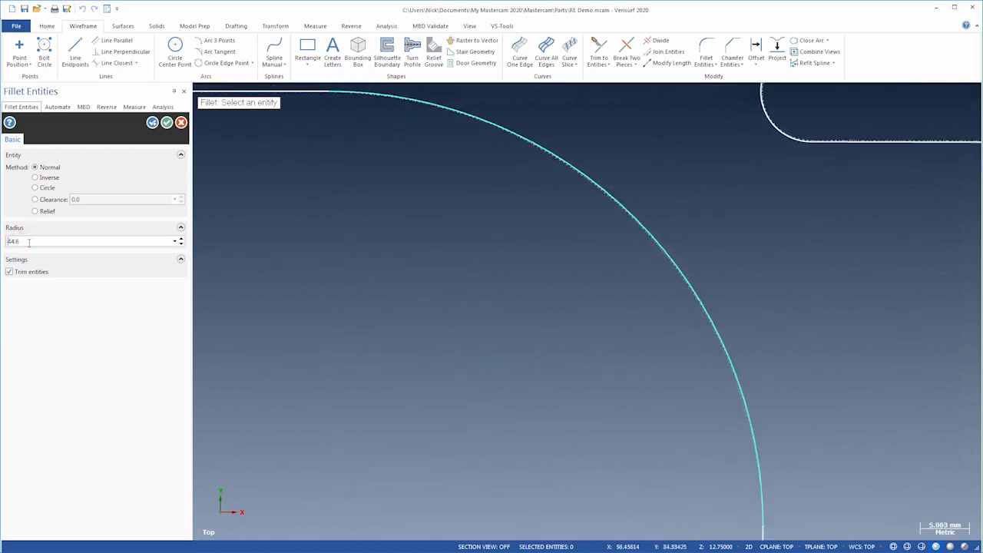
scroll(29, 242, up, 5)
scroll(28, 242, down, 4)
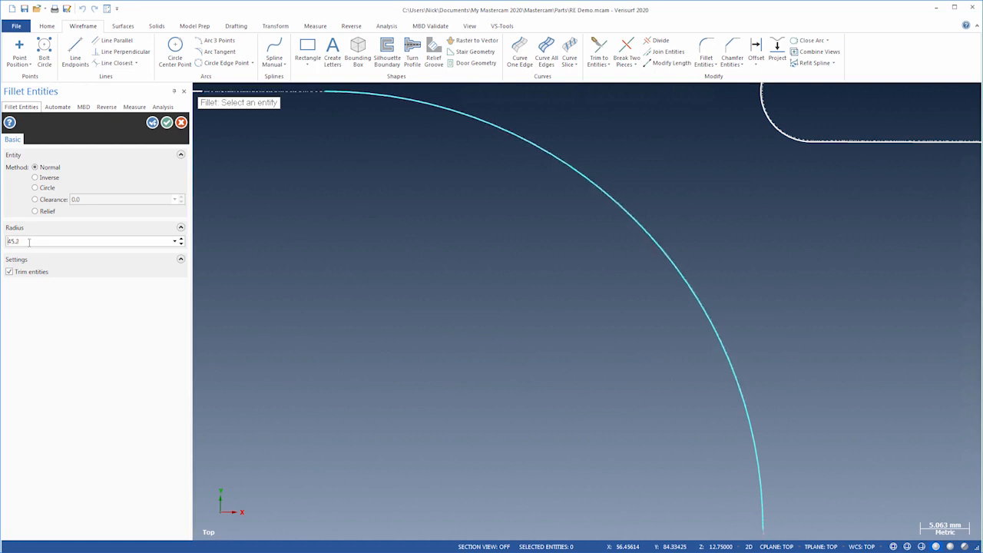
click(165, 124)
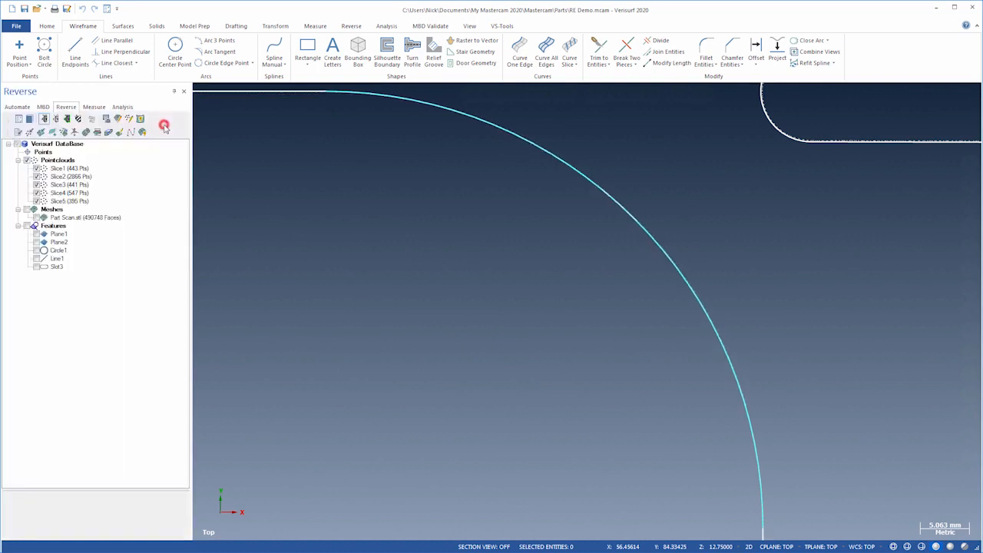
Draw a freeform line about 8.8 mm long along the right slope of the upper notch slice, at a 65° angle
key(alt+F1)
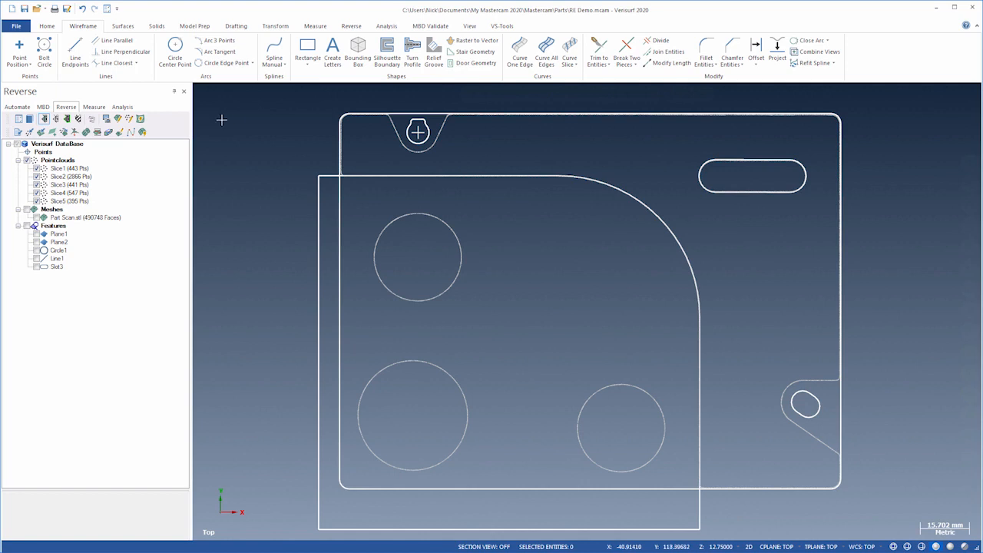
right_click(254, 122)
click(283, 128)
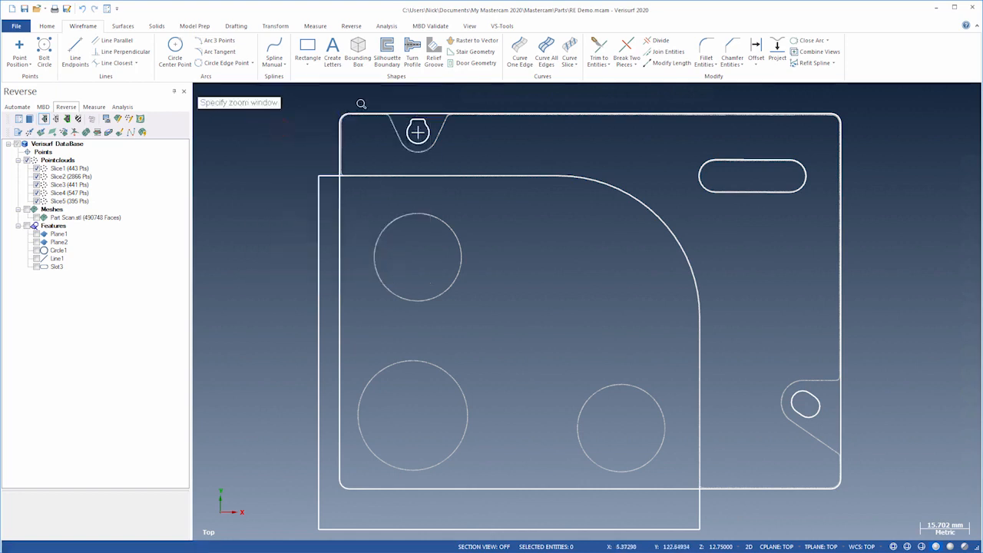
drag(481, 166, 482, 166)
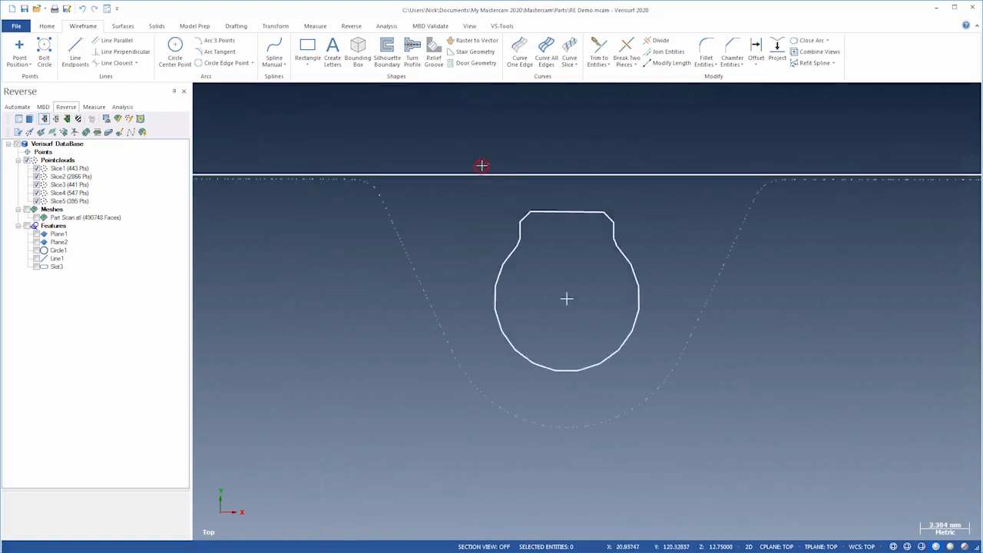
click(75, 53)
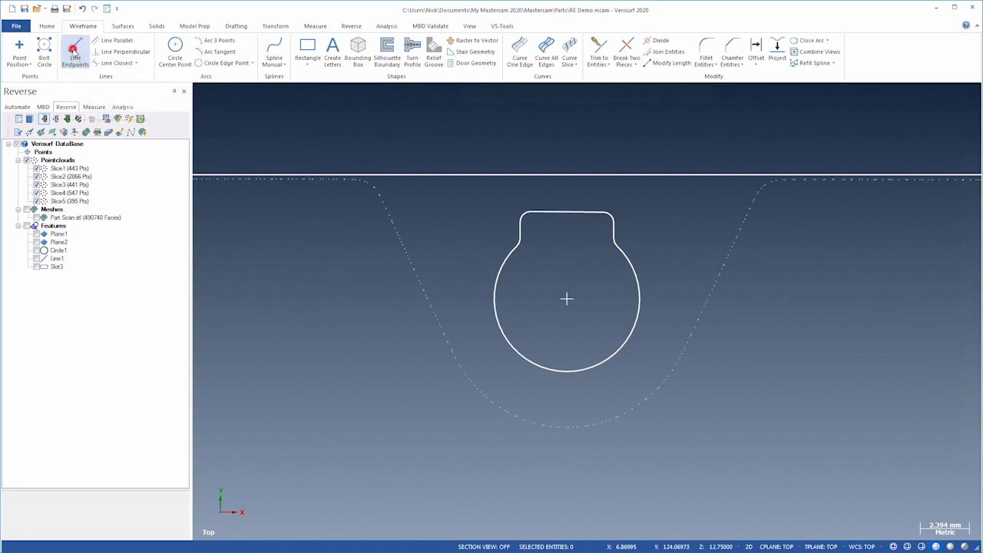
click(695, 318)
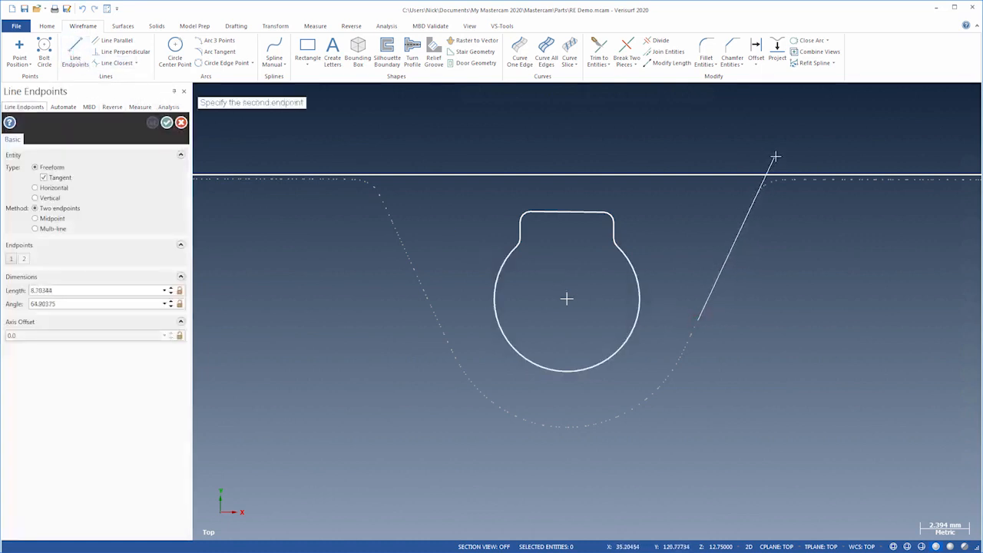
click(89, 302)
text(65)
key(Return)
Draw a vertical construction line about 5.4 mm long upward from the keyhole's center point
click(567, 299)
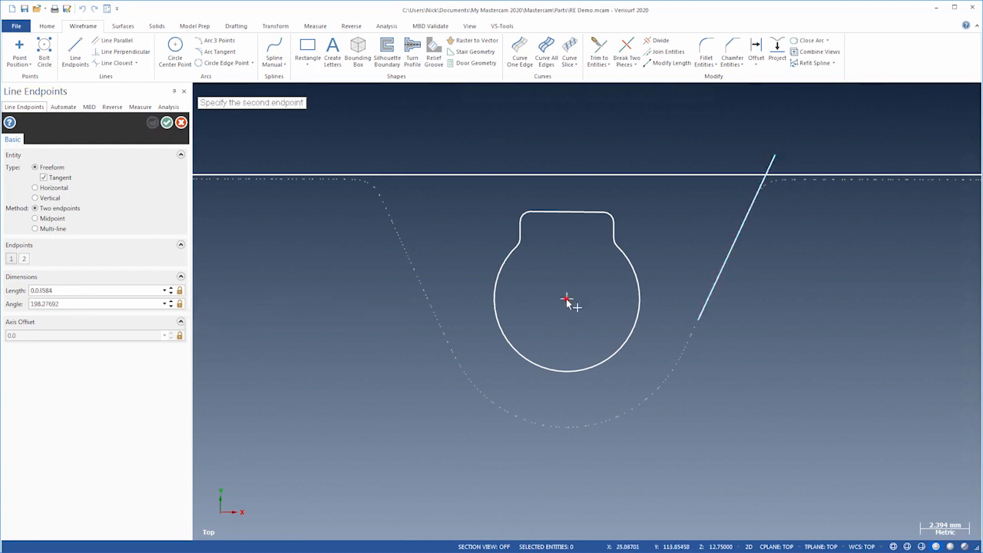
click(566, 188)
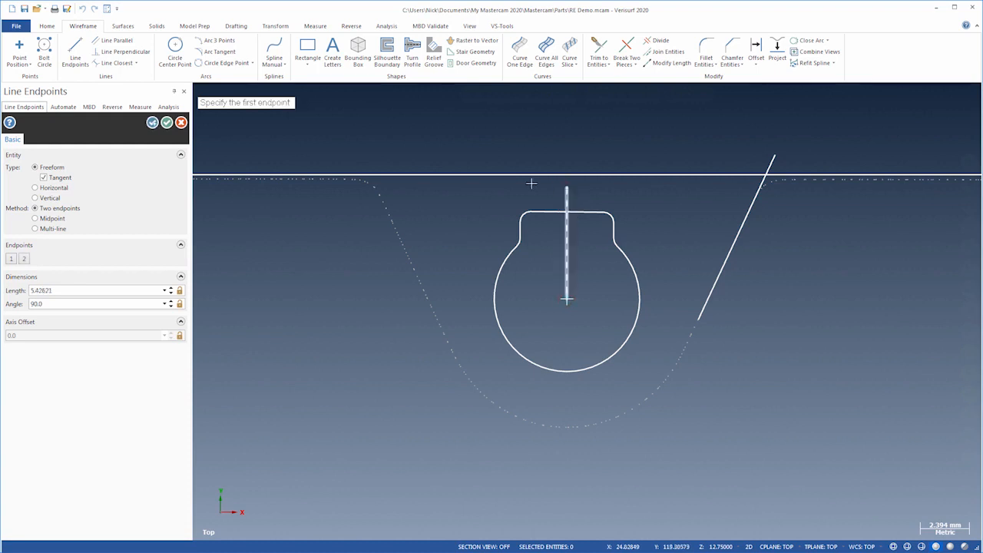
click(167, 127)
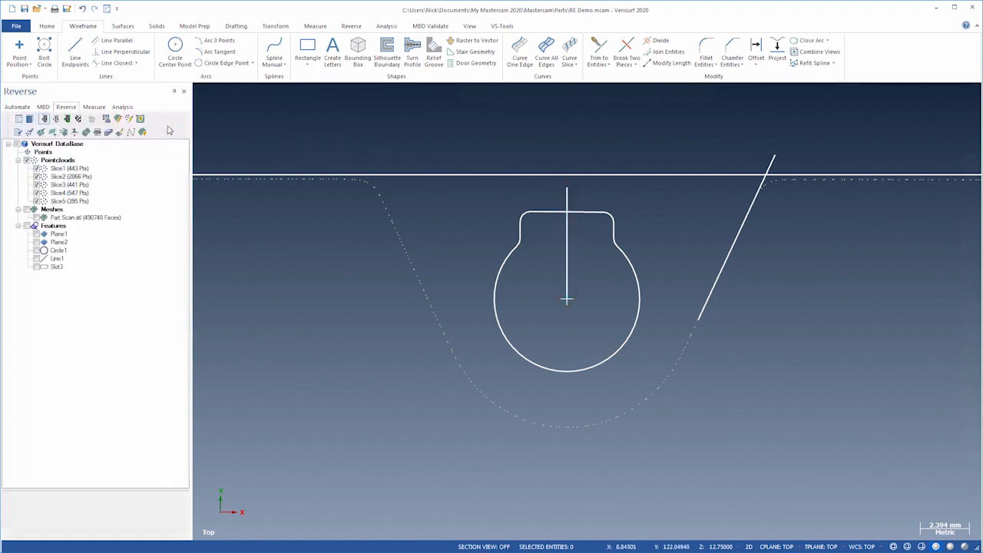
Mirror a copy of the 65° line about the vertical construction line and clear the result colors
click(717, 274)
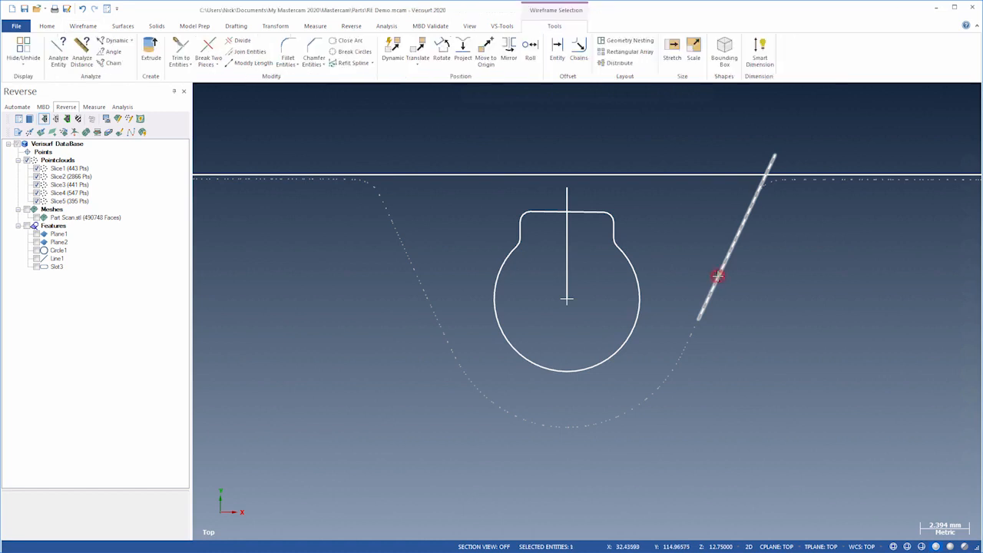
click(508, 50)
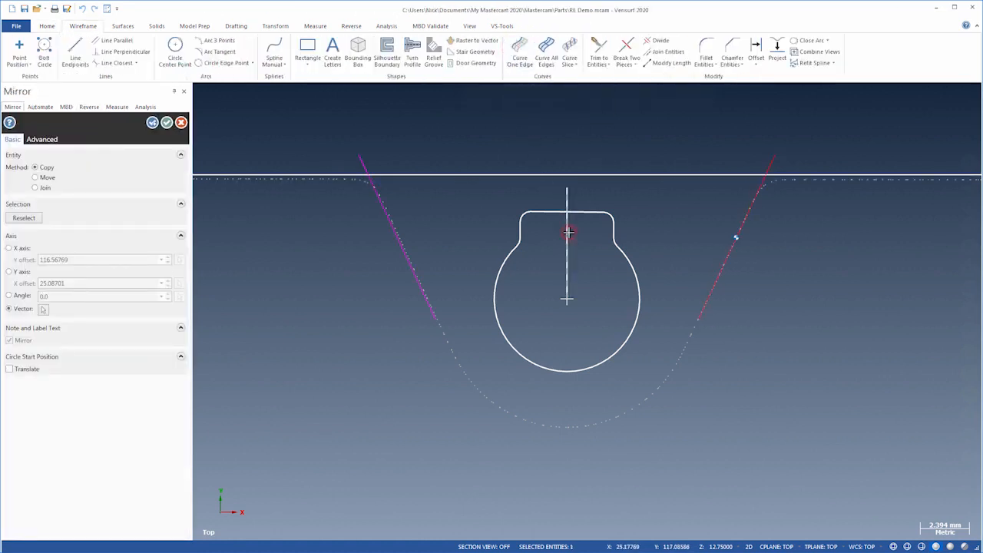
click(167, 123)
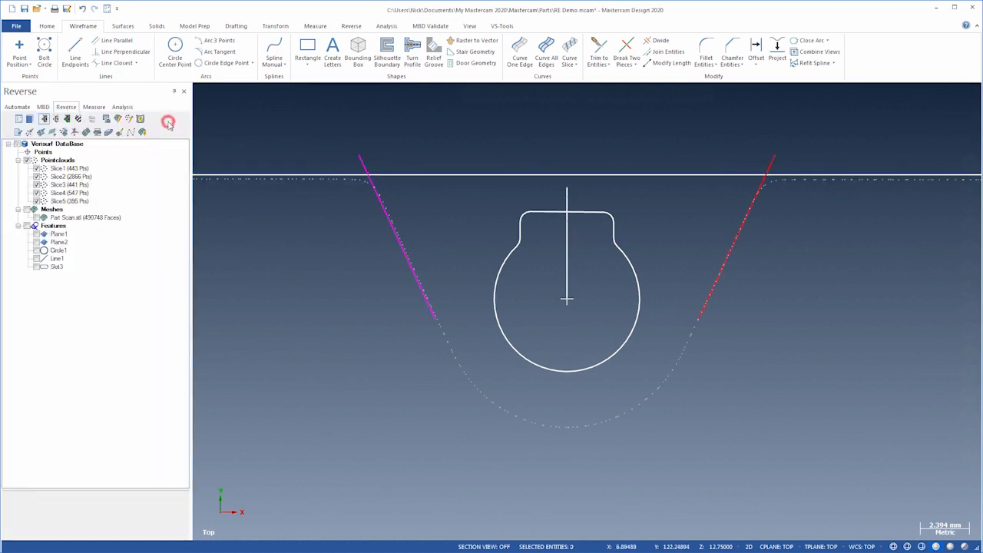
right_click(255, 139)
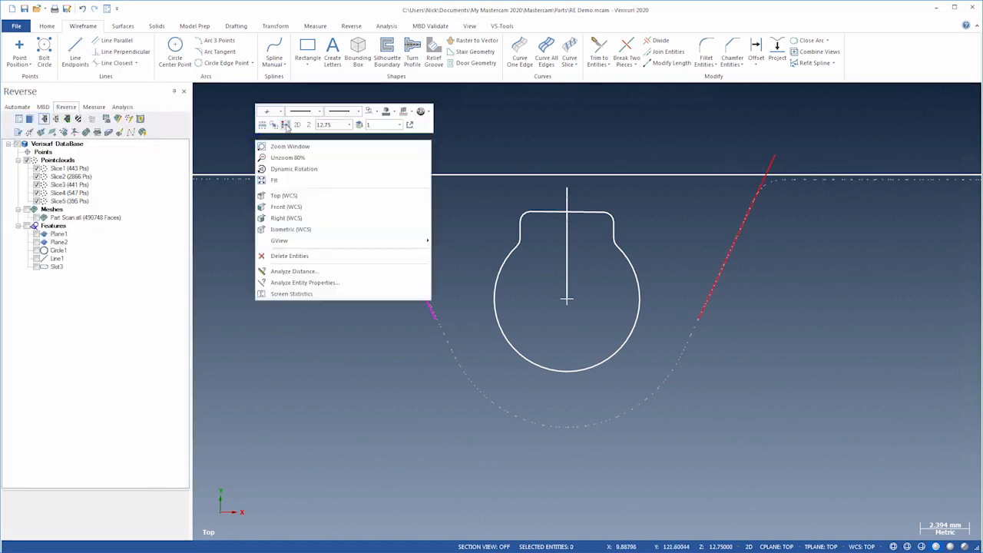
click(286, 125)
Draw a line about 20.3 mm long joining the upper ends of the two sloped notch lines
click(77, 48)
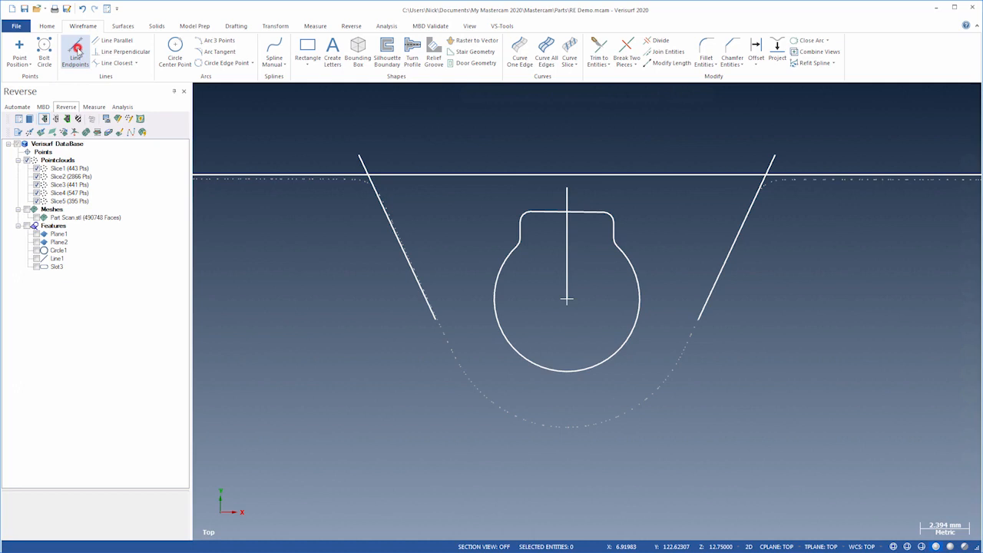
click(356, 154)
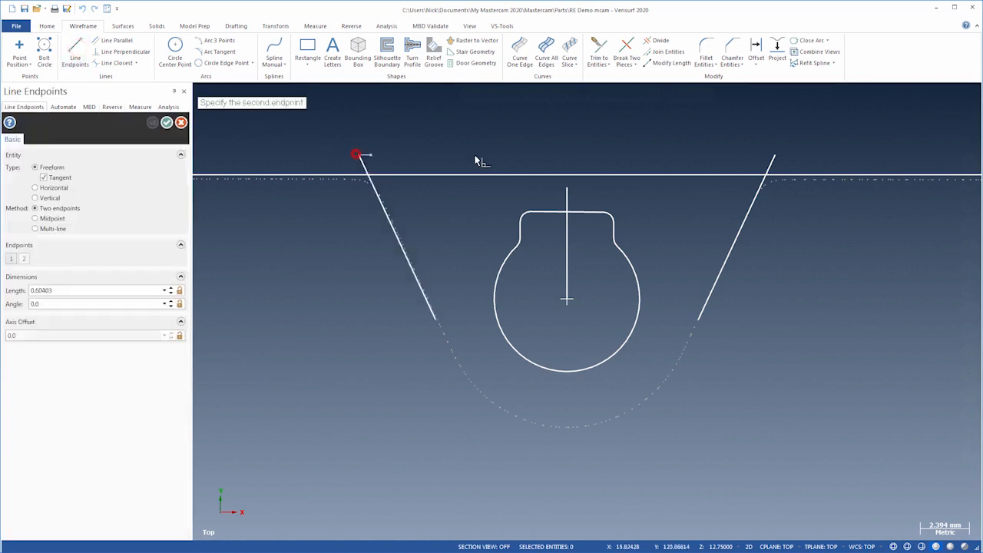
click(772, 154)
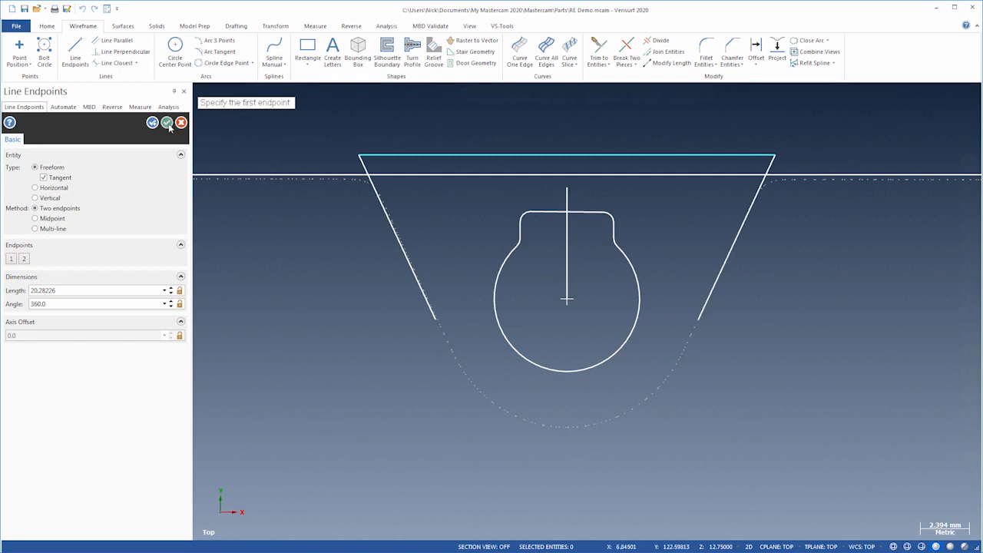
click(169, 125)
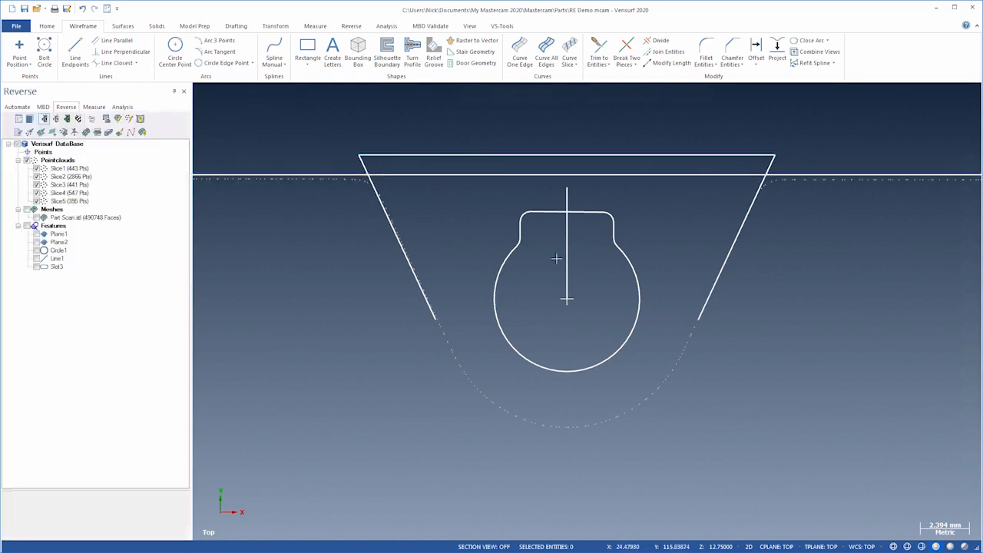
Delete the vertical construction line through the keyhole
click(567, 254)
right_click(570, 263)
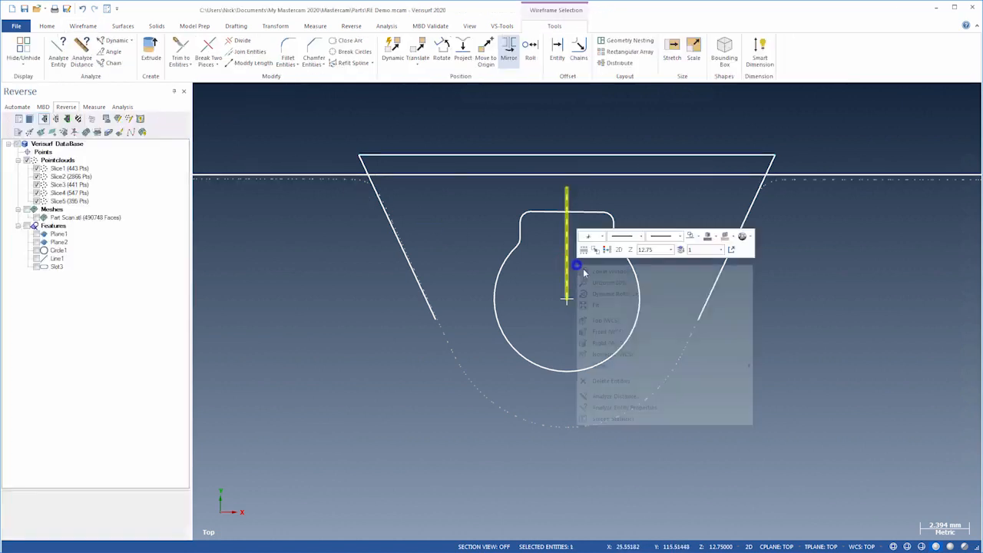
click(610, 381)
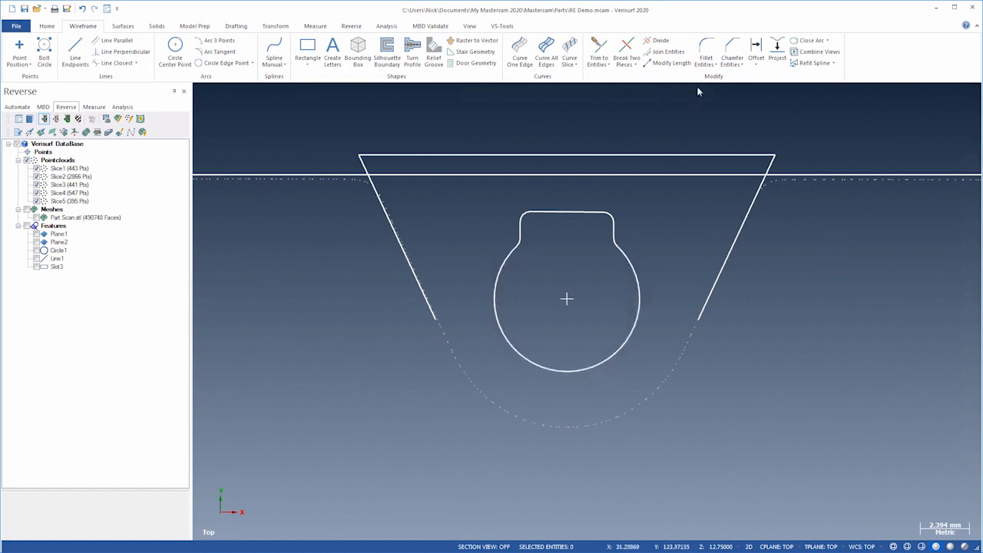
Fillet the lower ends of the two sloped notch lines with a 6 mm radius, trimming both lines
click(704, 48)
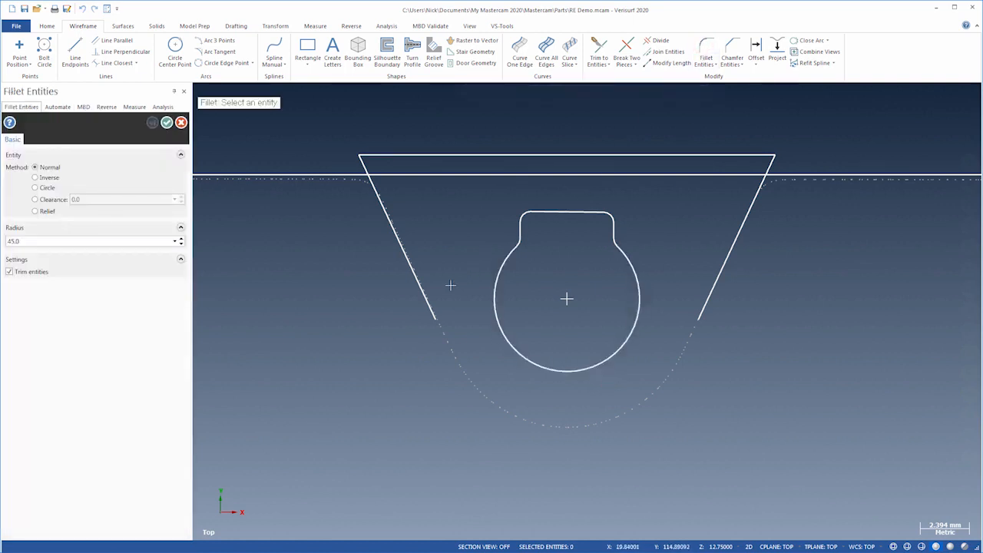
click(430, 306)
click(704, 306)
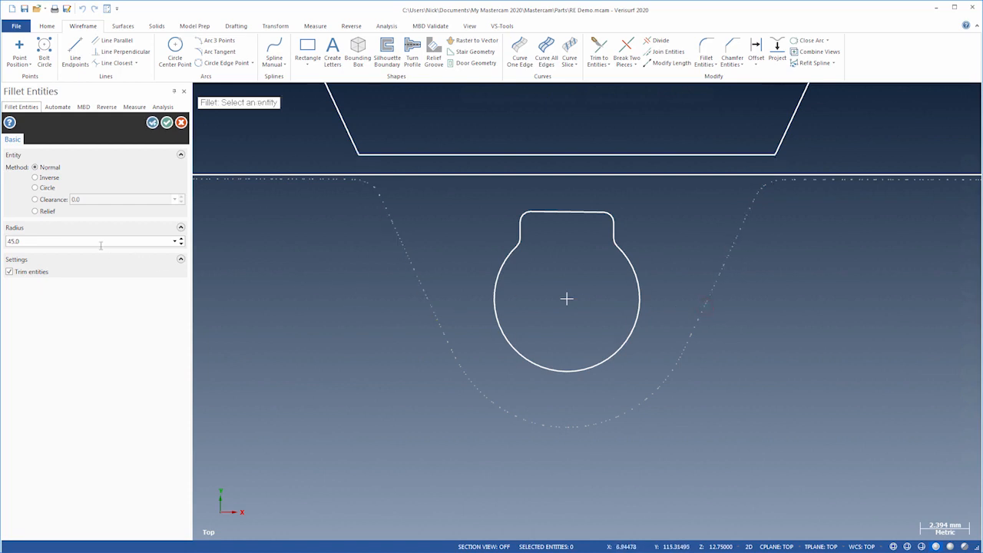
text(6)
key(Return)
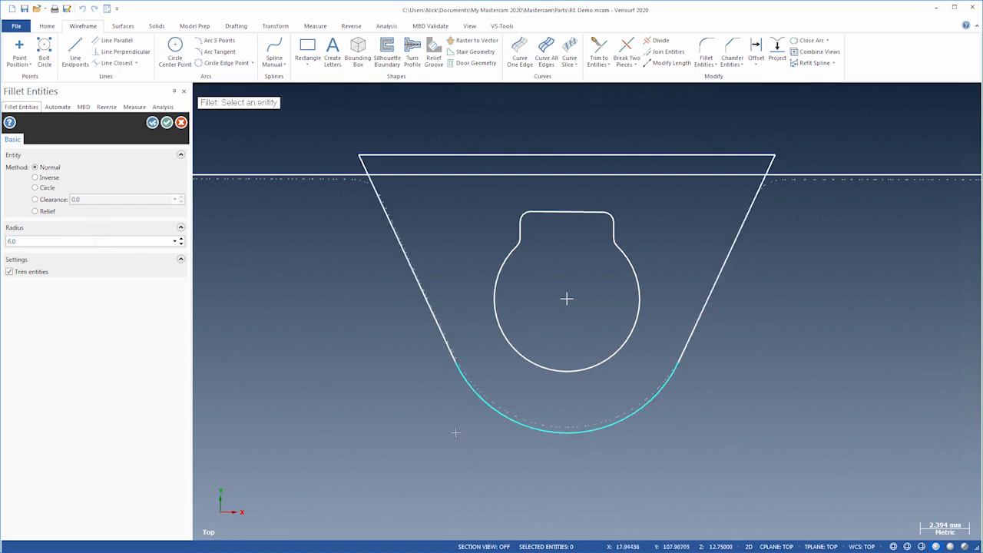
Set the notch fillet's radius to 6.2 mm to match the slice curve
scroll(553, 452, up, 3)
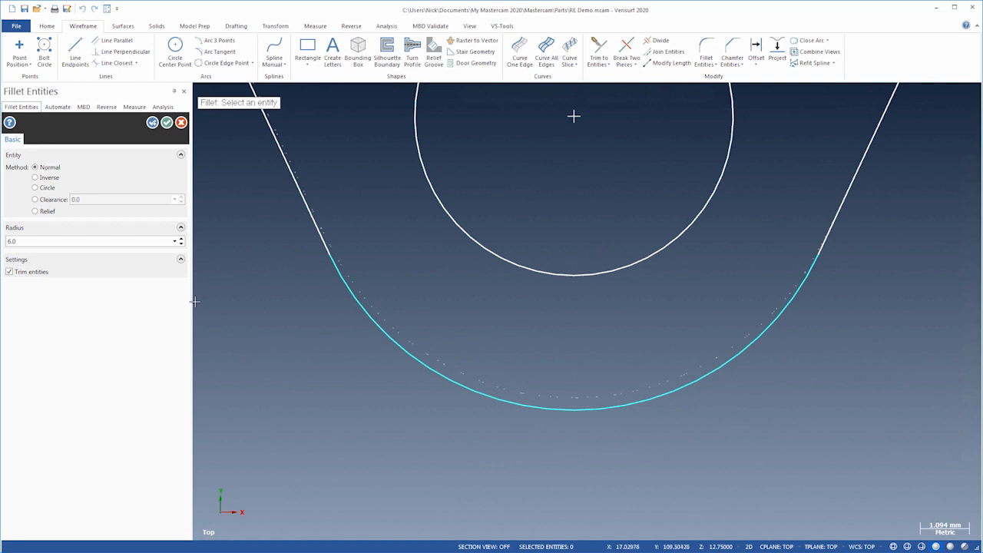
text(6.2)
key(Return)
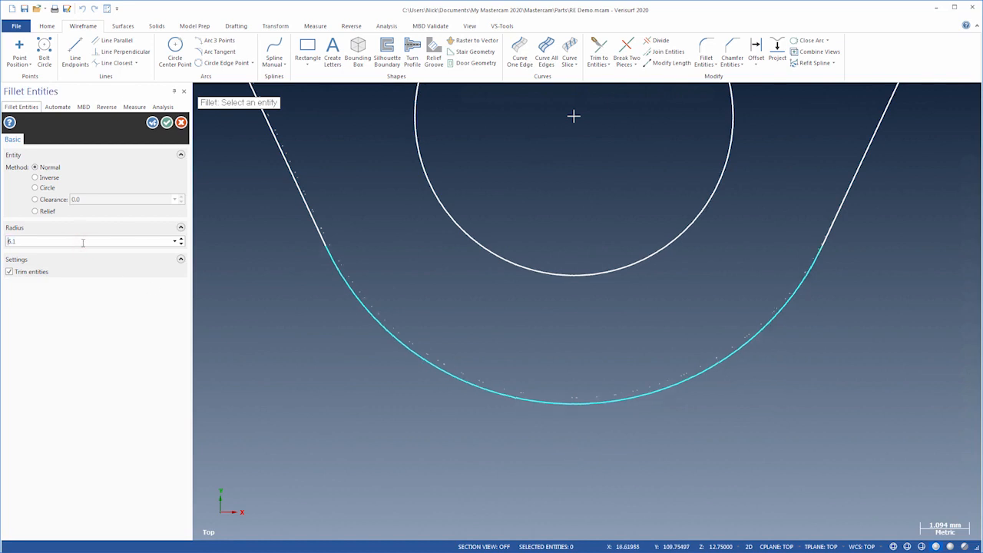
click(167, 123)
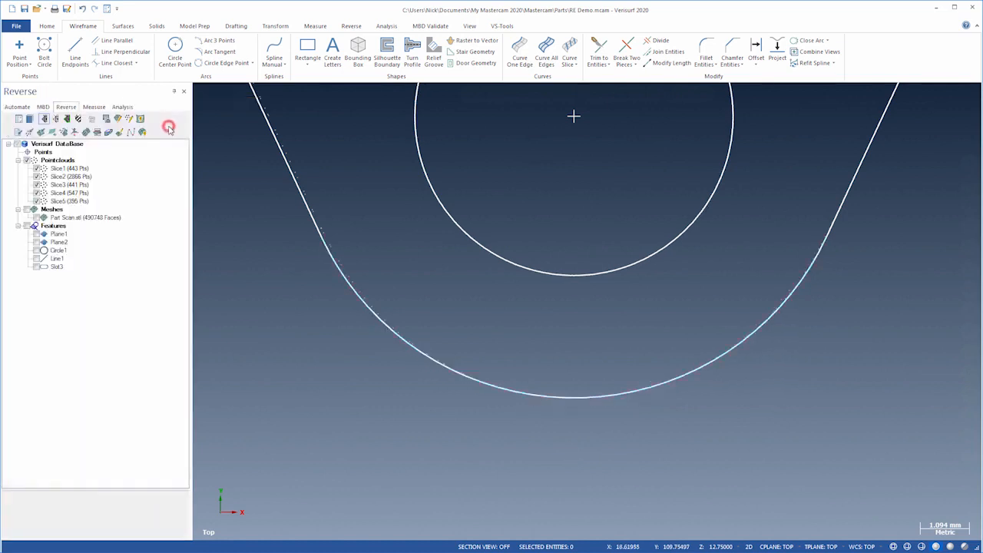
Draw a freeform line about 20.6 mm long along the lower slope of the right-side notch slice, at a 325° angle
key(alt+F1)
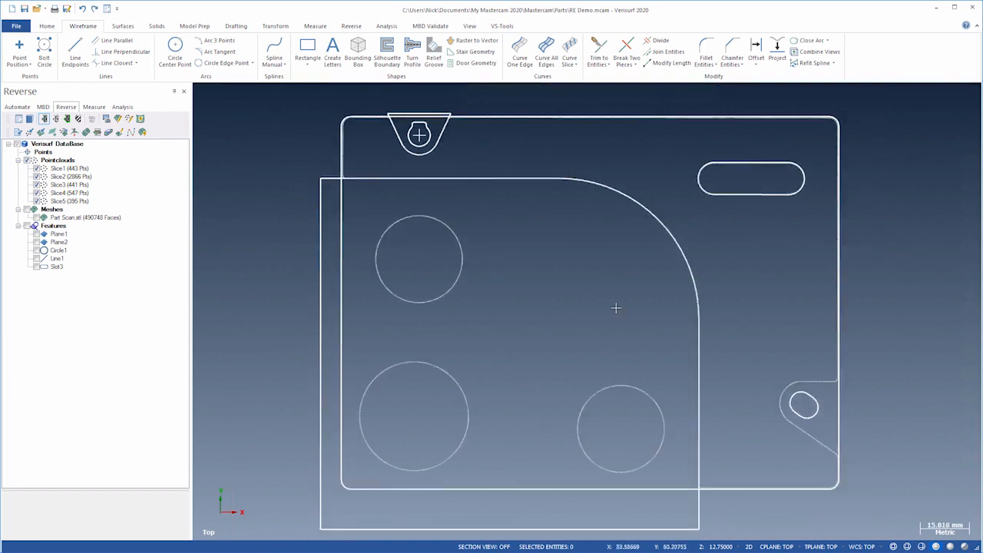
right_click(750, 367)
click(780, 373)
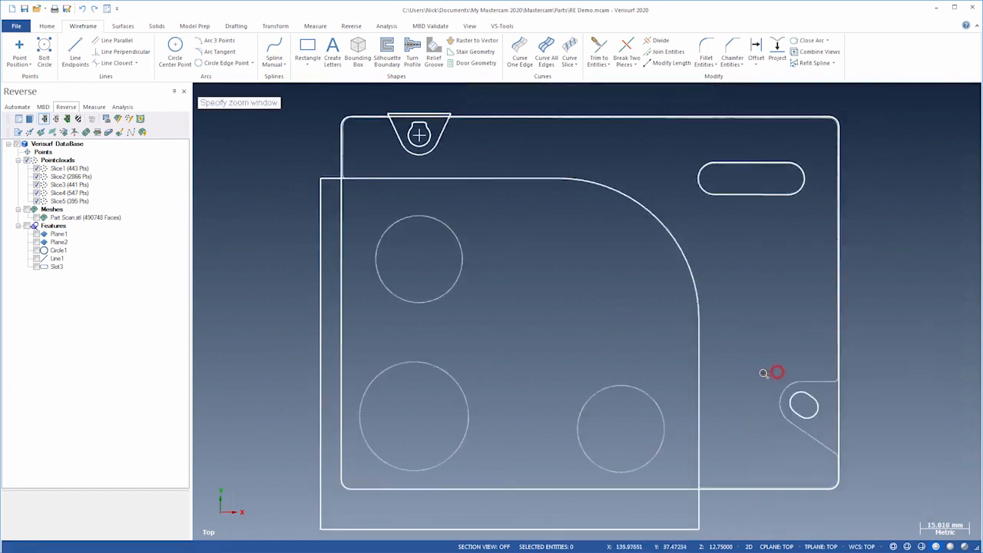
drag(757, 370, 902, 467)
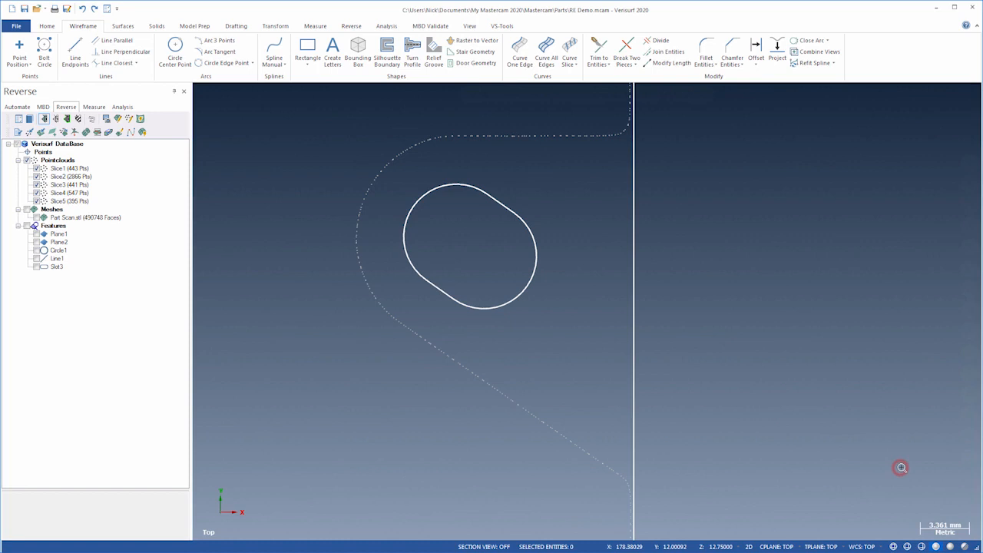
click(76, 54)
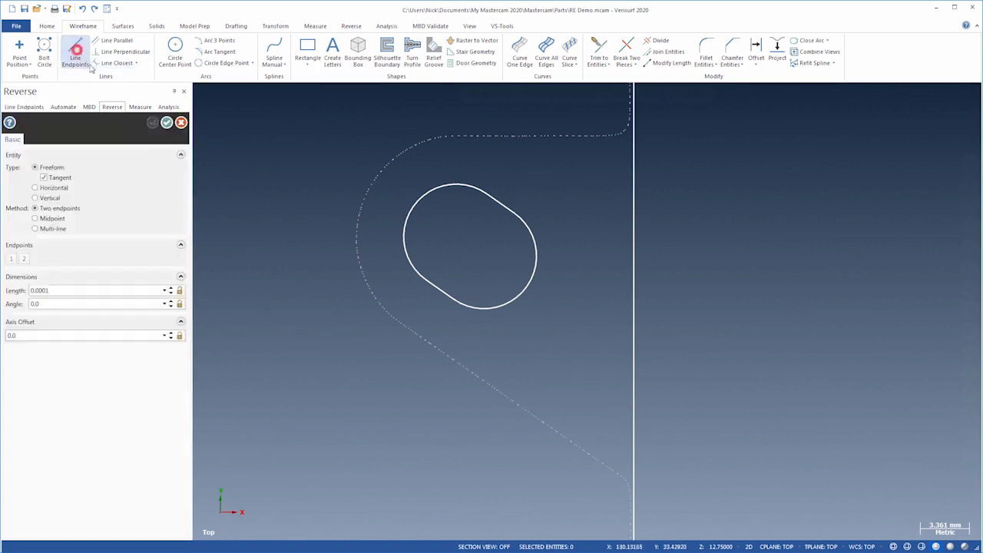
click(421, 336)
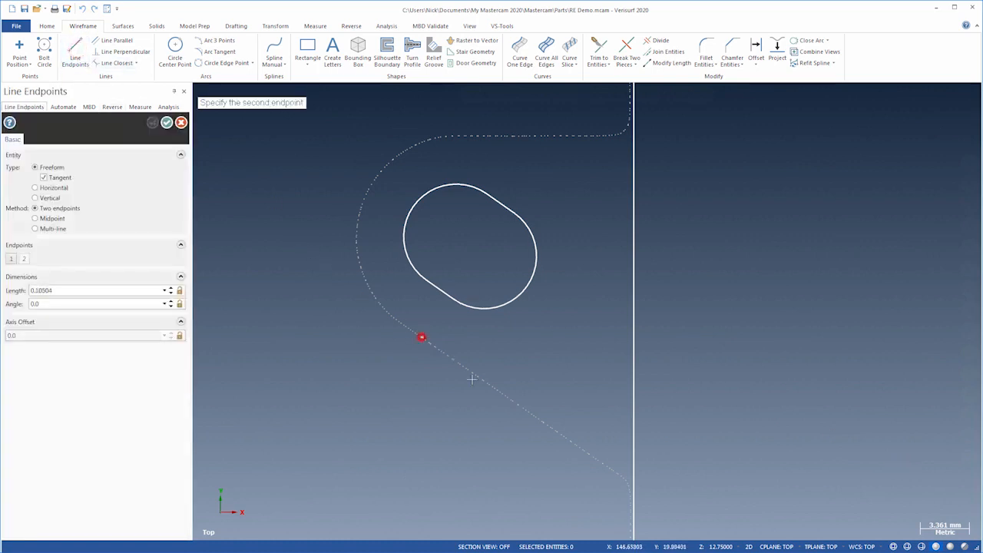
click(668, 508)
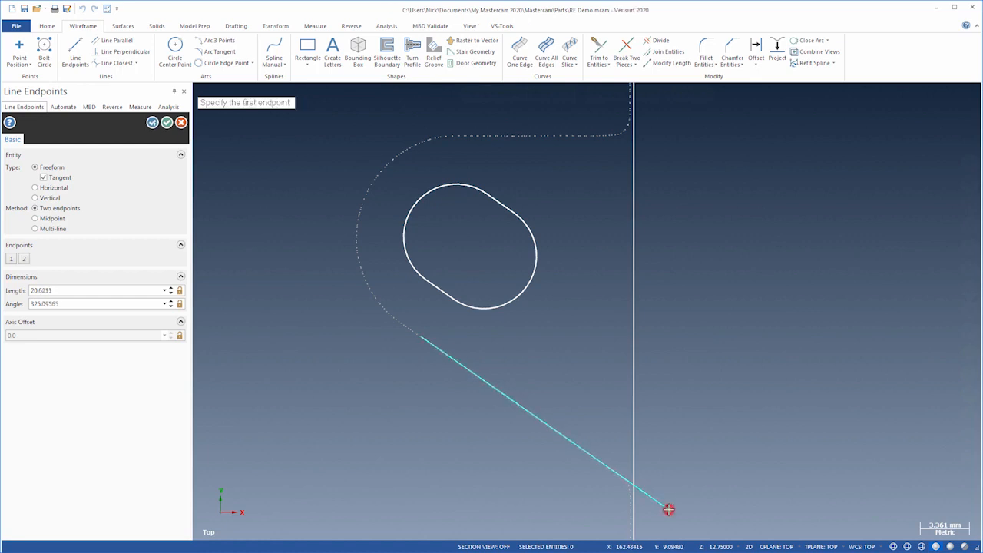
click(88, 304)
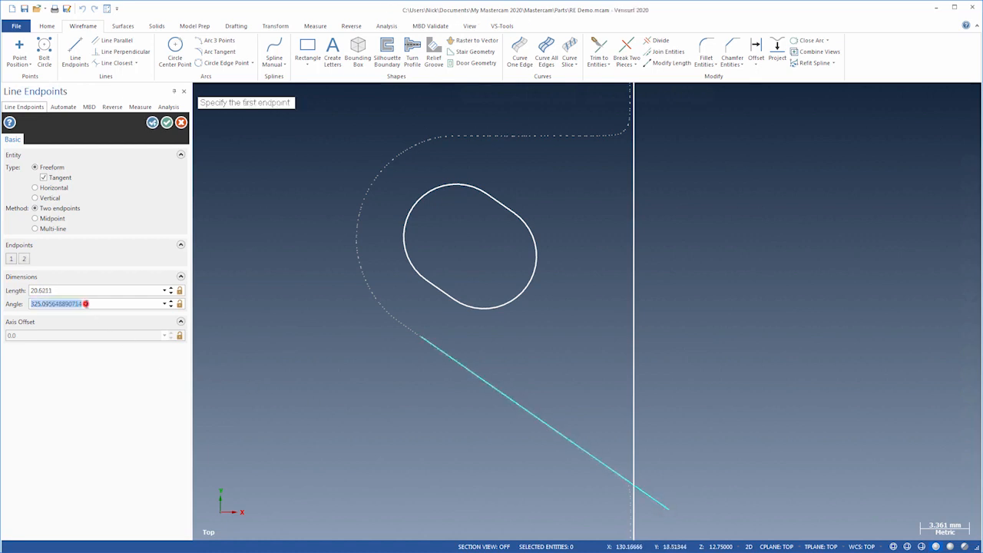
text(325)
key(Return)
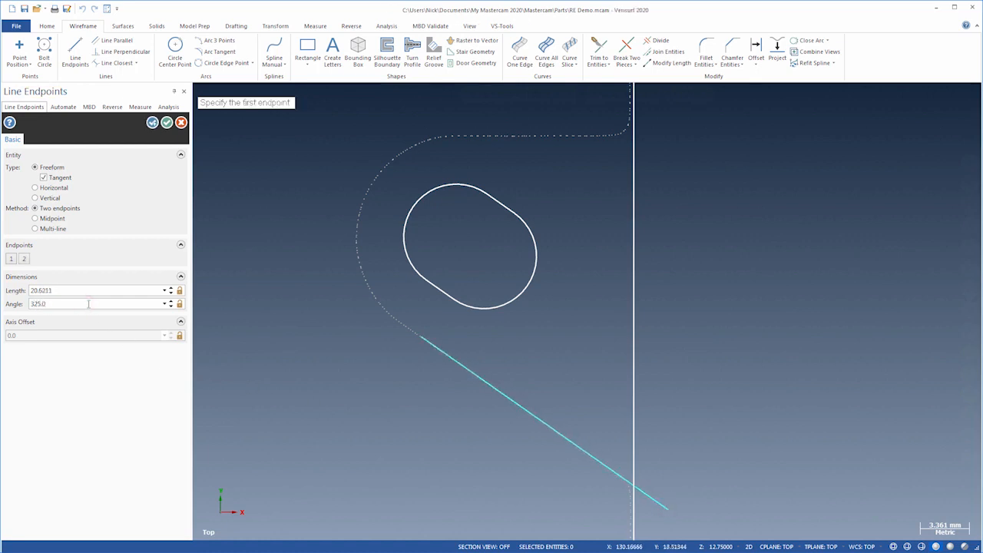
Draw a horizontal two-endpoint line about 13.6 mm long along the upper edge of the right-side notch slice
click(35, 188)
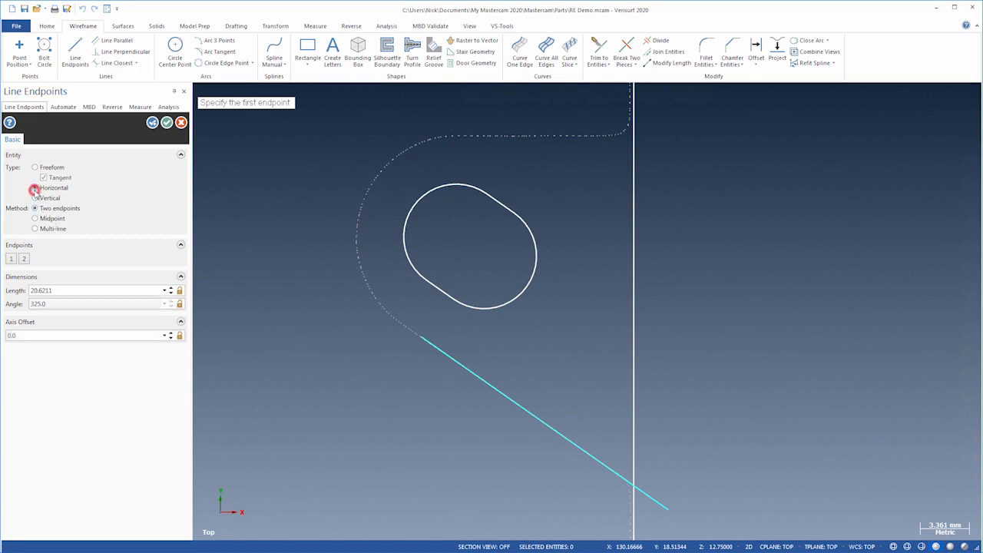
click(468, 136)
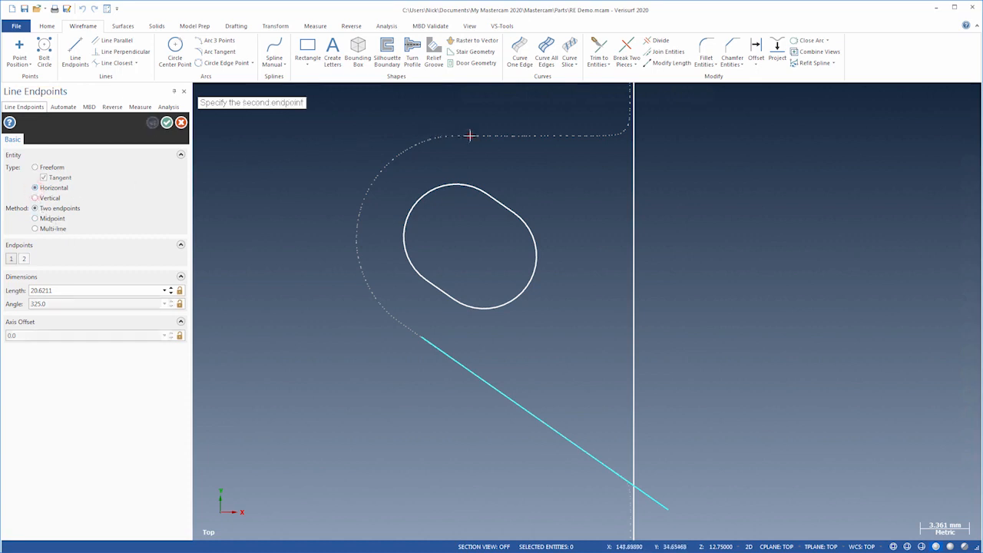
click(668, 513)
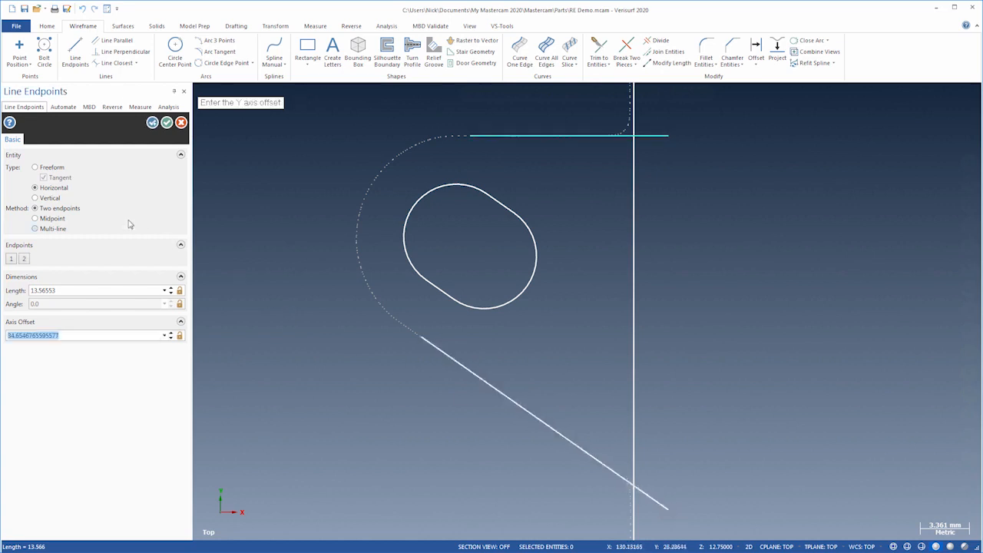
Close the open side of the notch with a freeform line joining the outer ends of the horizontal and sloped lines
click(51, 171)
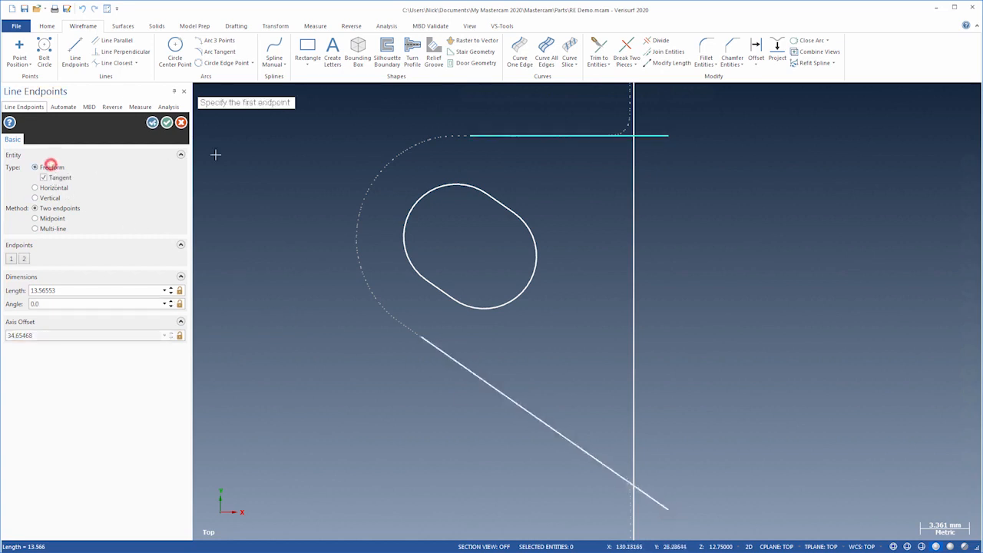
click(668, 137)
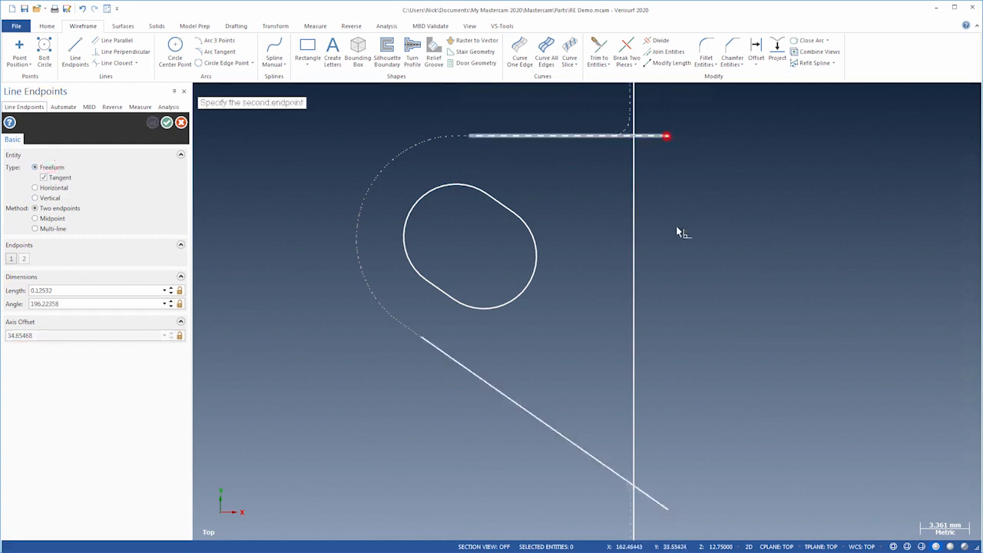
click(668, 510)
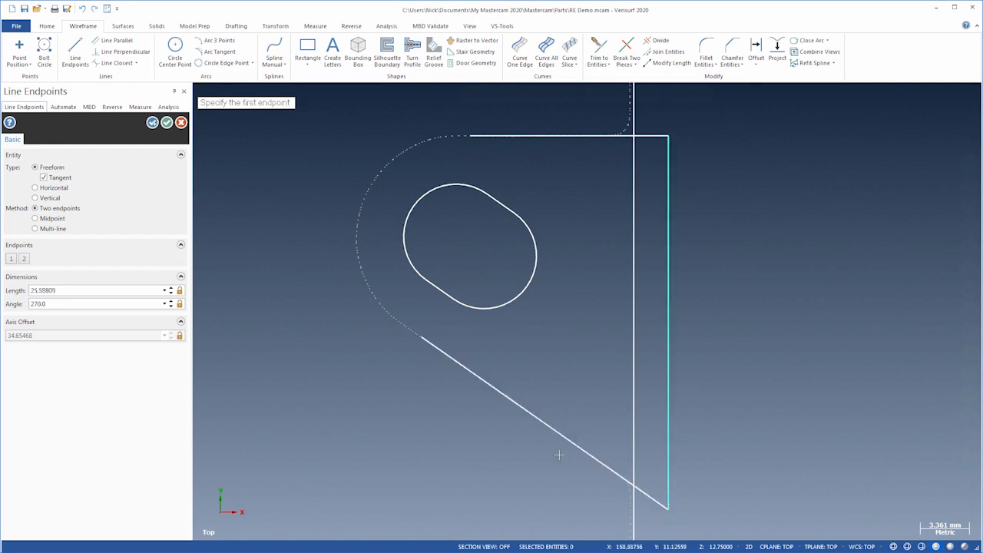
click(167, 125)
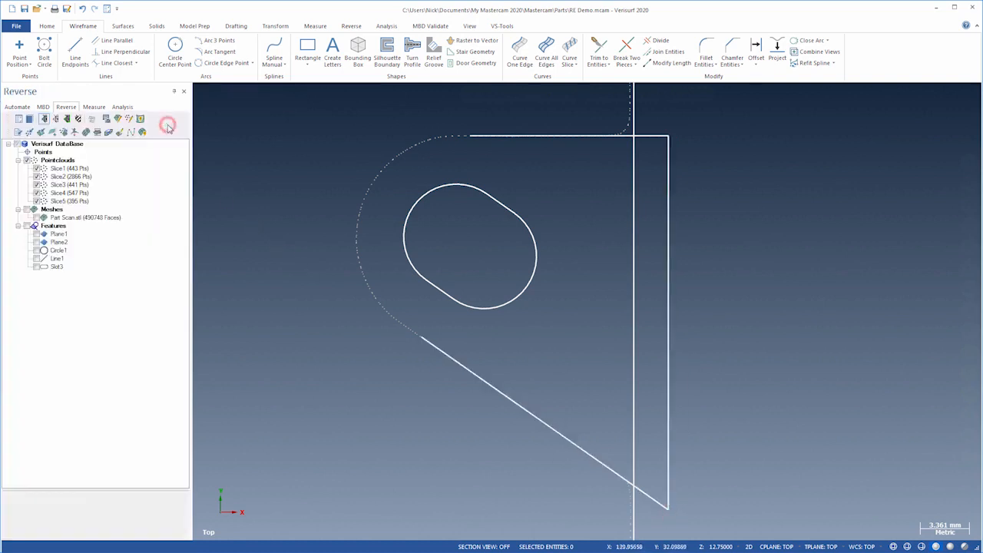
Fillet the notch's horizontal and sloped lines with a 7.0 mm radius to match the slice curve, trimming both lines
click(706, 50)
click(509, 136)
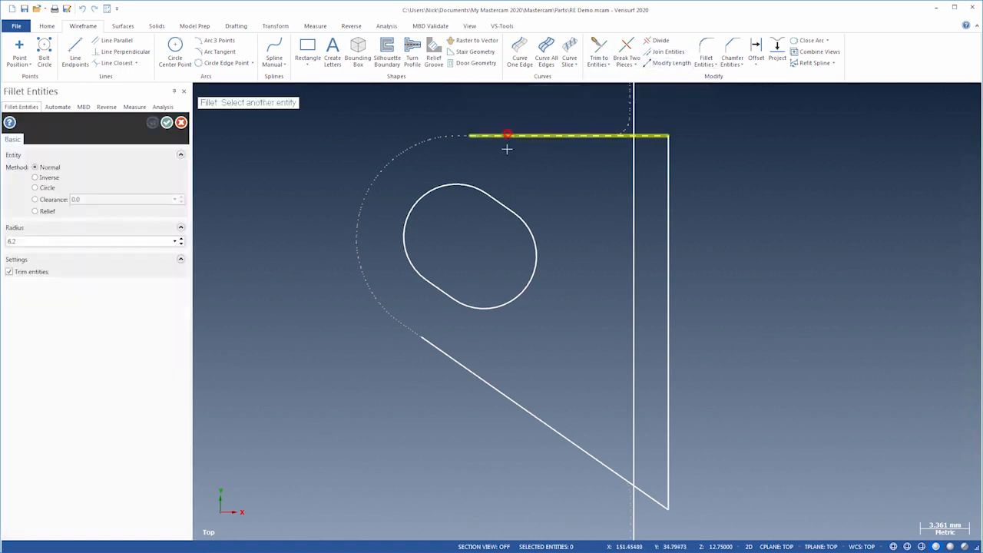
click(439, 348)
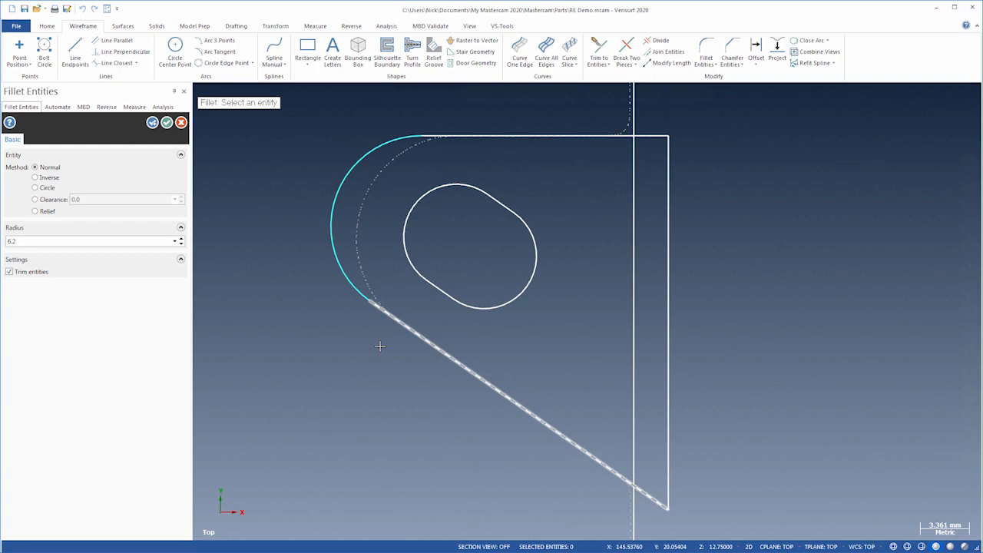
text(7.2)
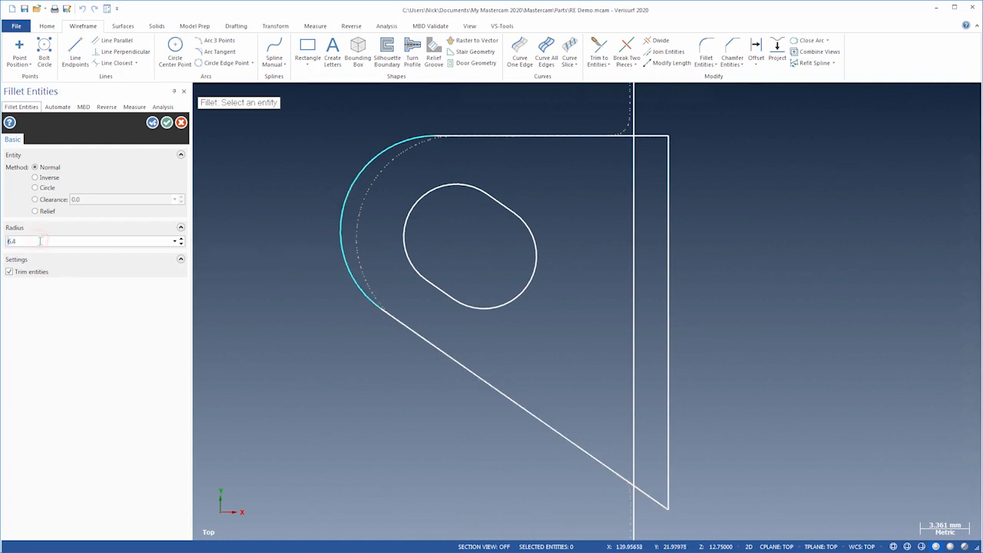
text(7.0)
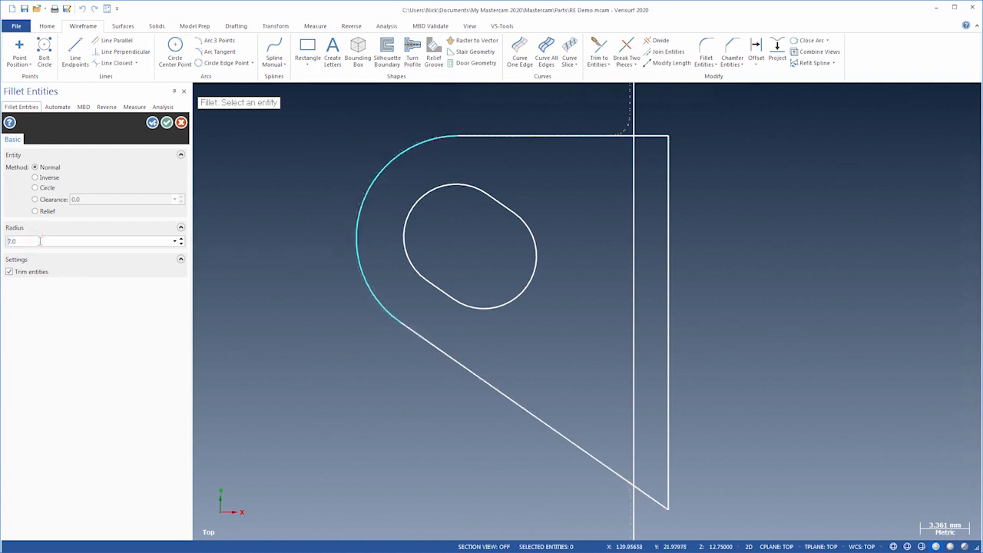
click(167, 123)
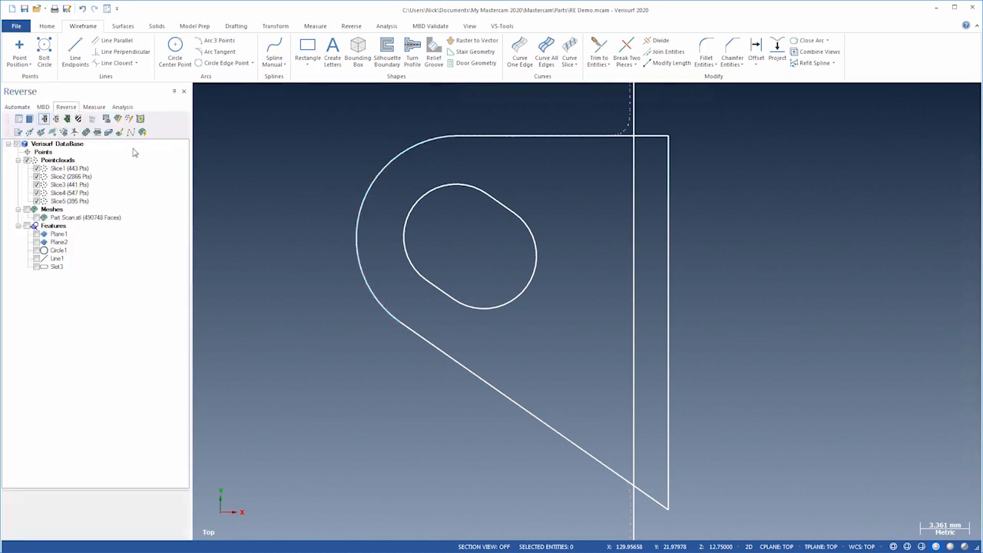
Delete all five slice pointclouds, Slice1 to Slice5, from the database
drag(110, 169, 109, 198)
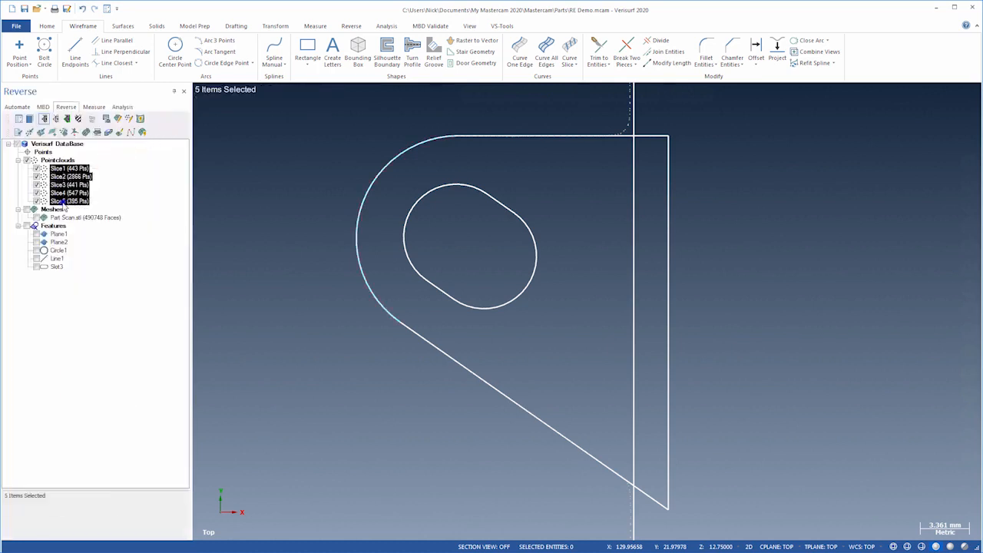
right_click(65, 204)
click(102, 393)
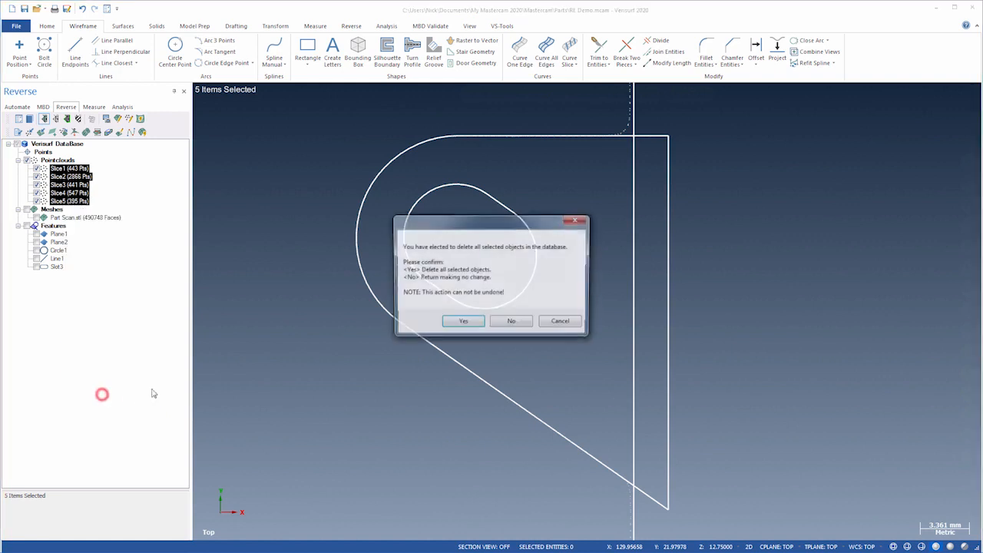
click(460, 323)
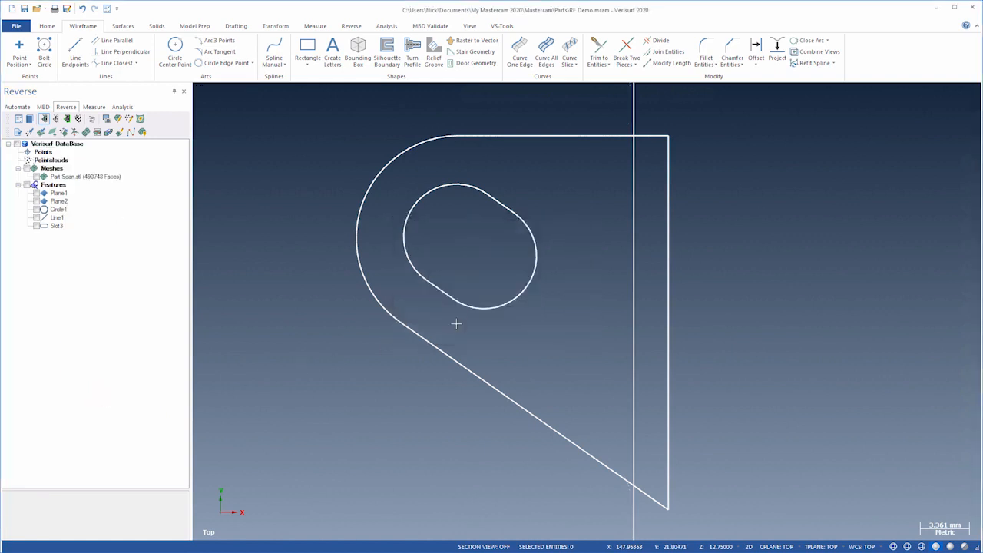
Fit all the wireframe geometry in the view and show the Part Scan.stl mesh
right_click(456, 324)
click(483, 361)
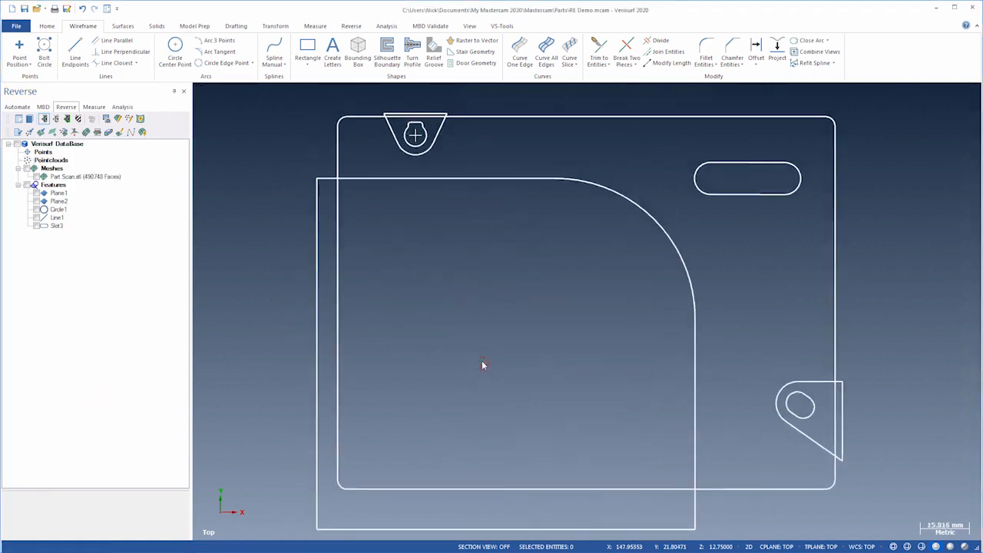
click(37, 177)
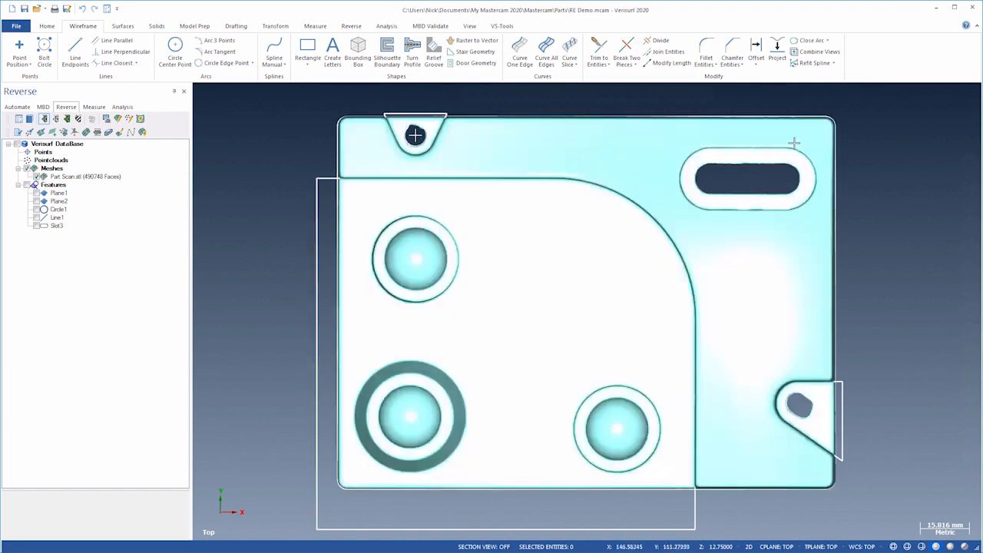
Fit a plane feature to the recessed ledge around the elongated slot, using an area selection on the mesh widened to 1.1 degrees
scroll(804, 132, up, 5)
middle_drag(713, 193, 680, 171)
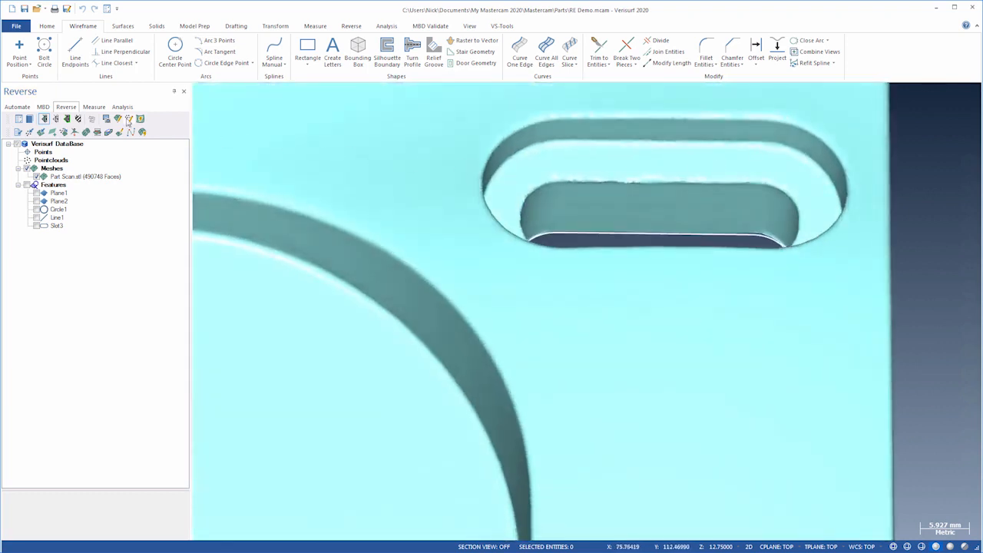
click(115, 119)
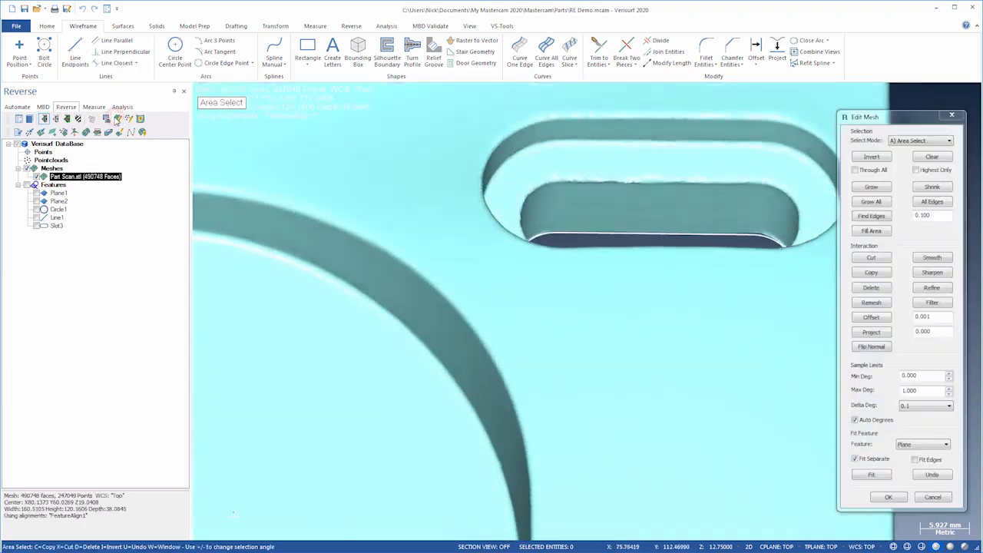
click(607, 160)
key(plus)
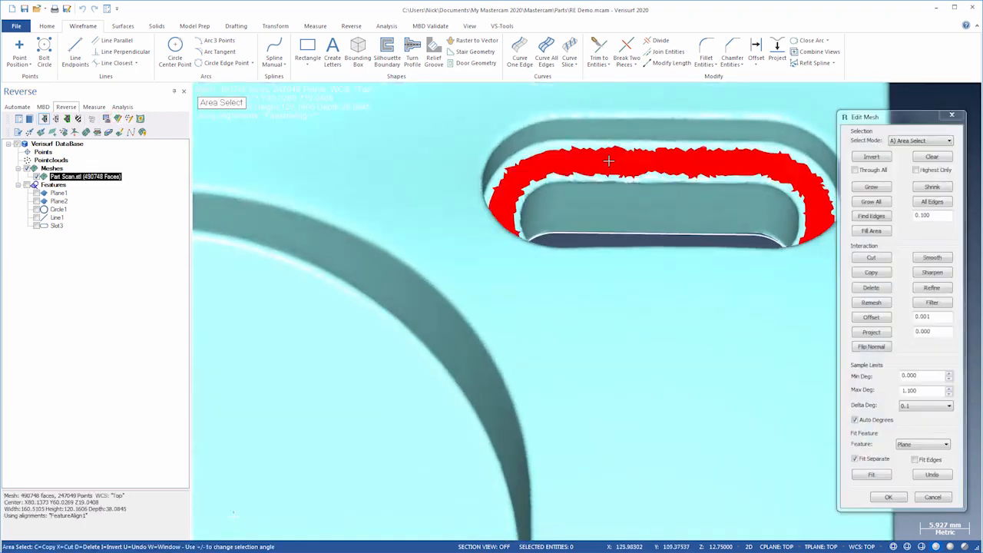
click(871, 474)
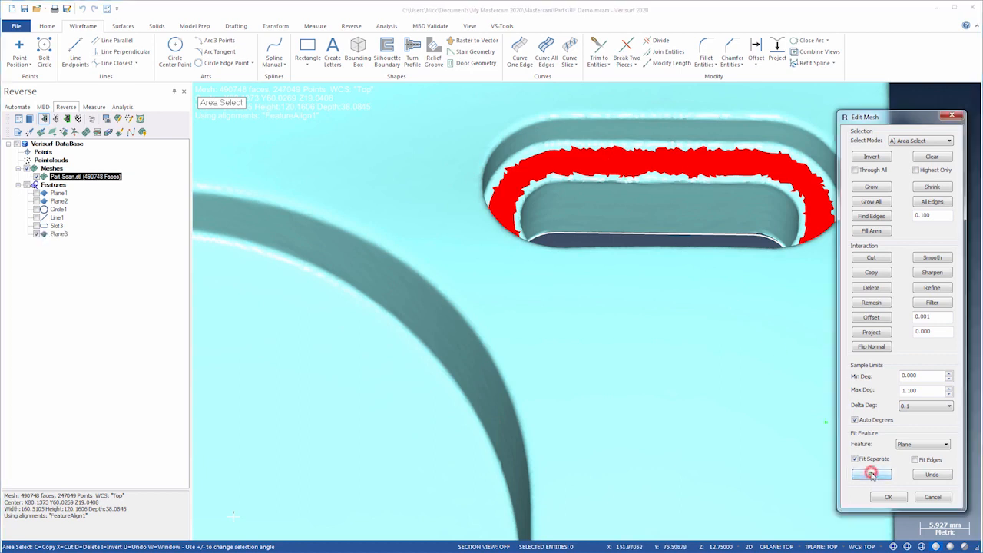
Fit a slot feature to the outer side wall of the elongated slot's recess and finish editing the mesh
click(777, 135)
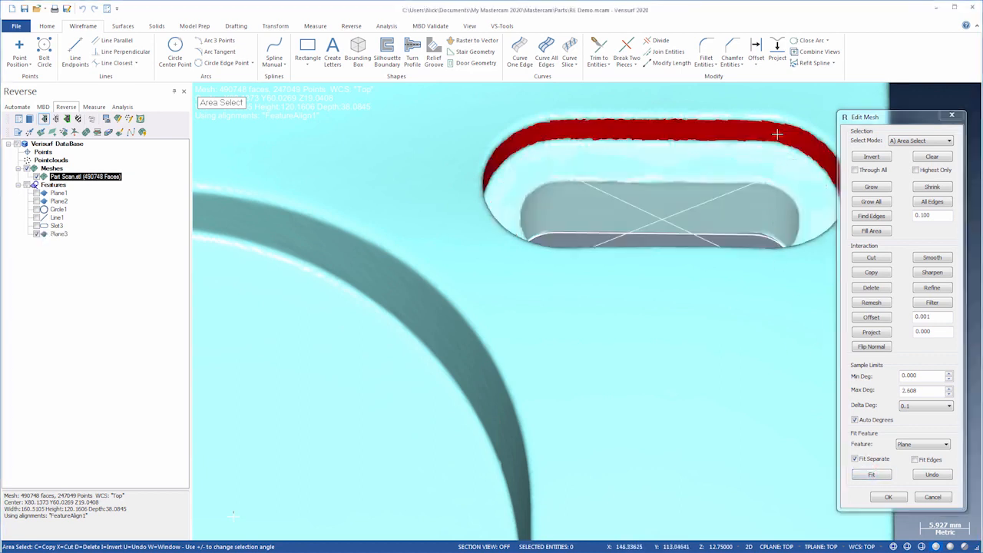
click(911, 448)
click(907, 477)
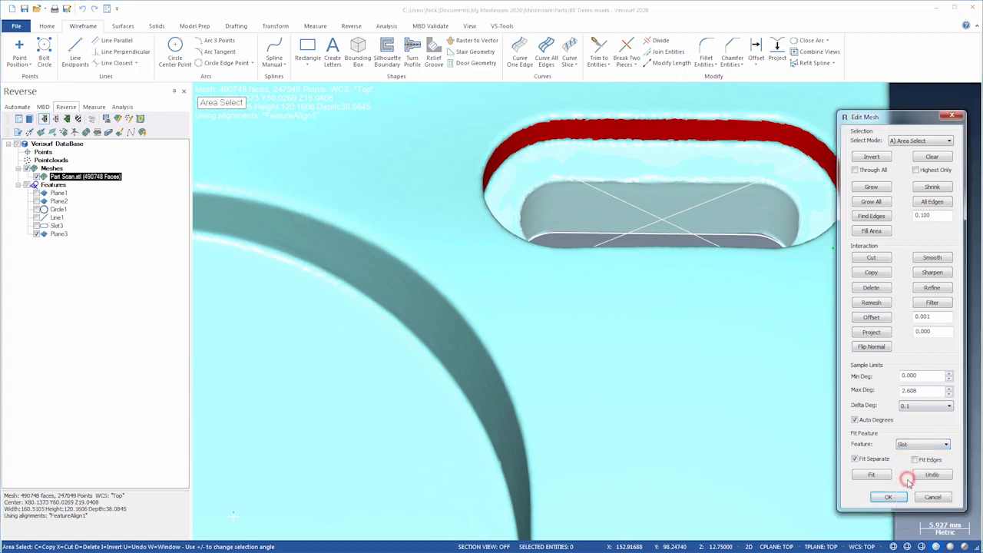
click(884, 479)
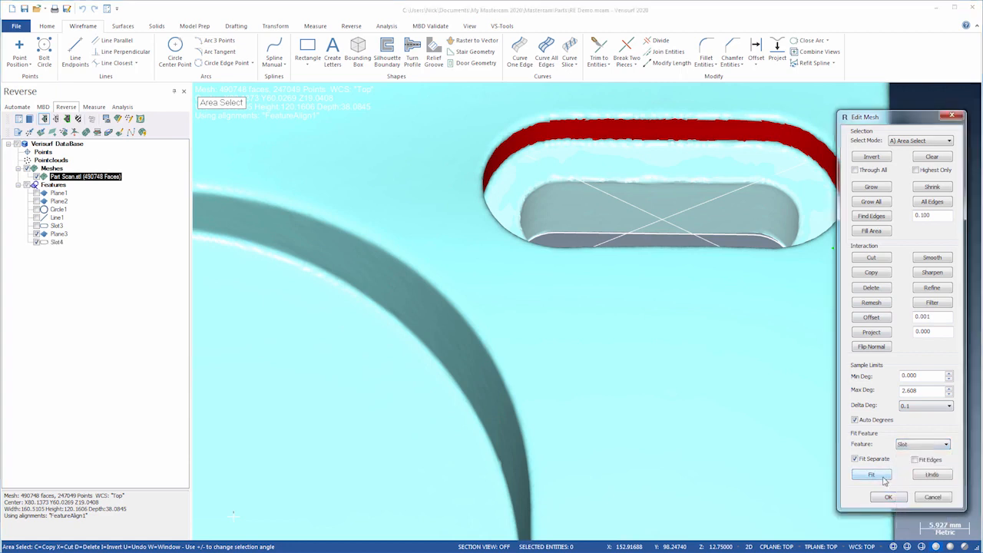
click(887, 497)
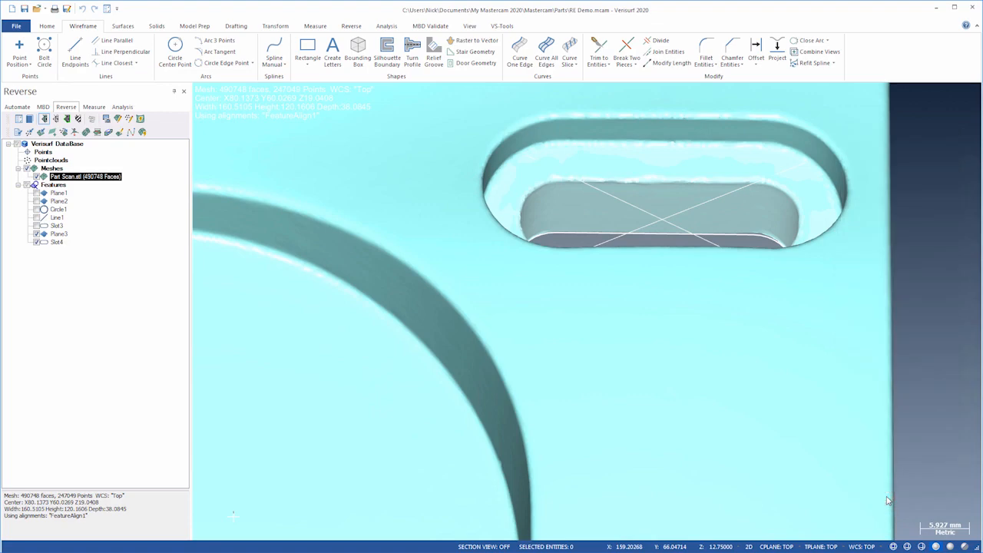
Set the projection of the Slot4 feature to Plane3 so it lies on the recess ledge
middle_drag(732, 296, 731, 157)
scroll(744, 218, down, 3)
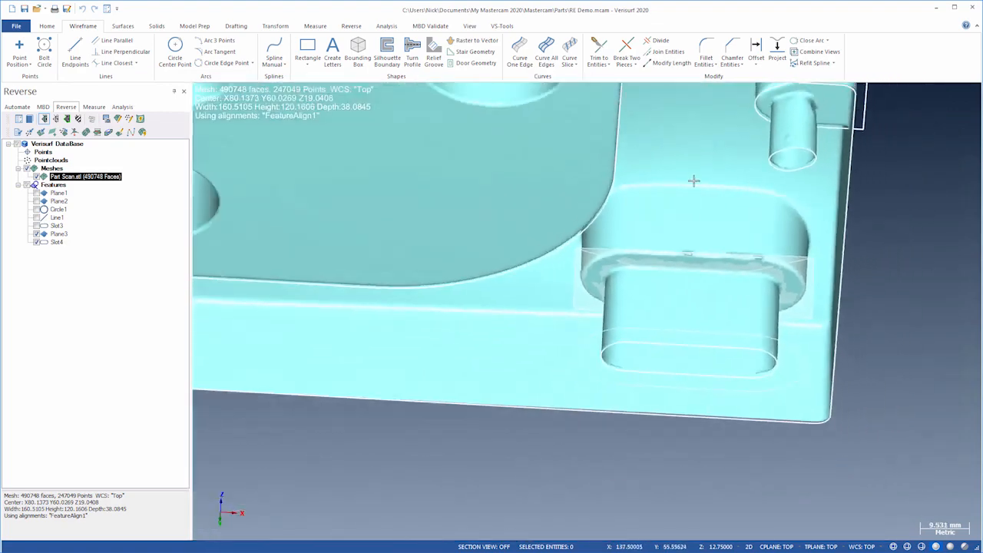
double_click(57, 242)
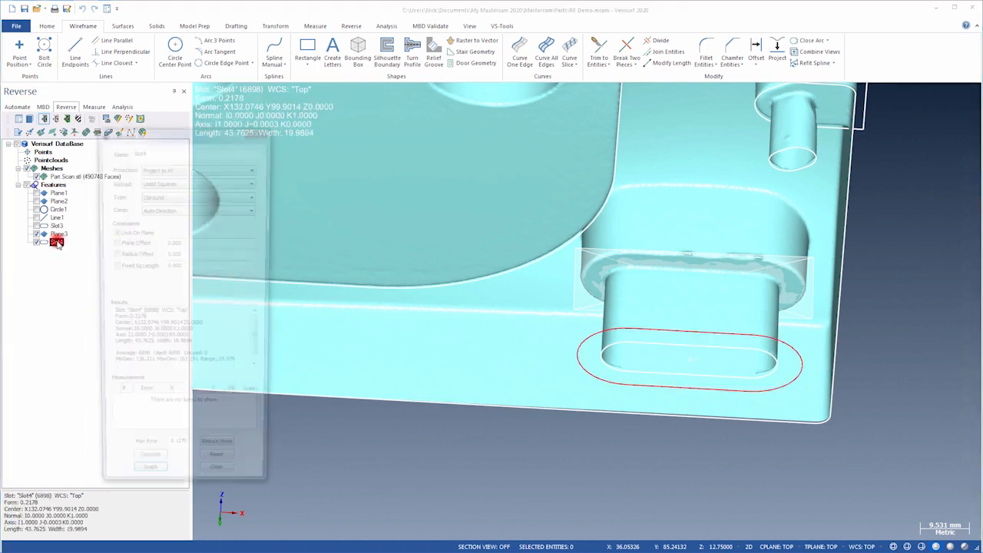
click(175, 168)
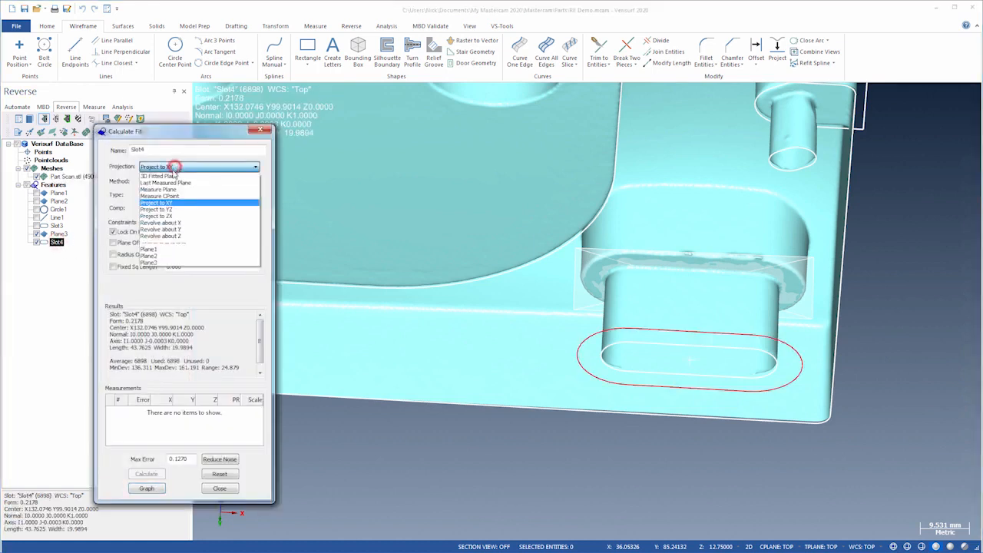
click(158, 263)
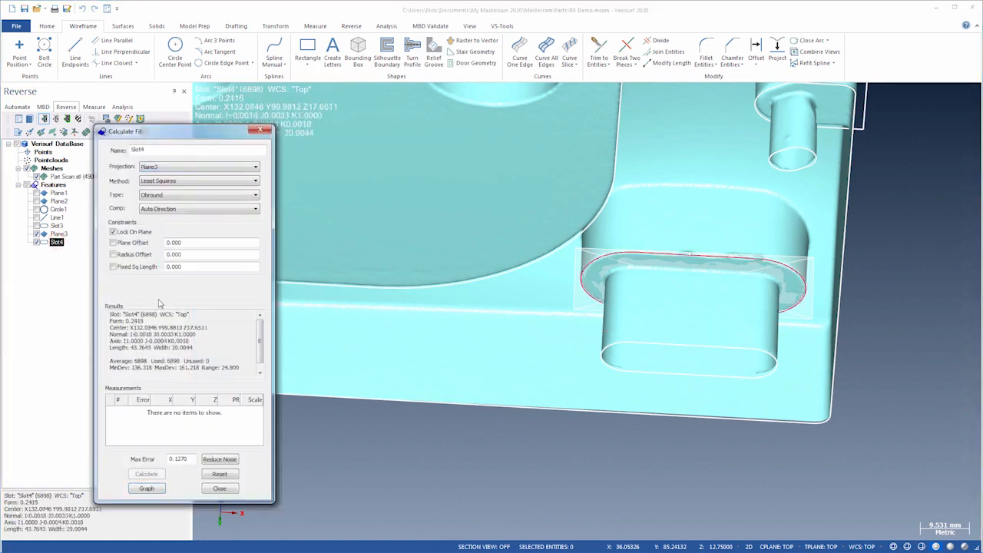
click(219, 488)
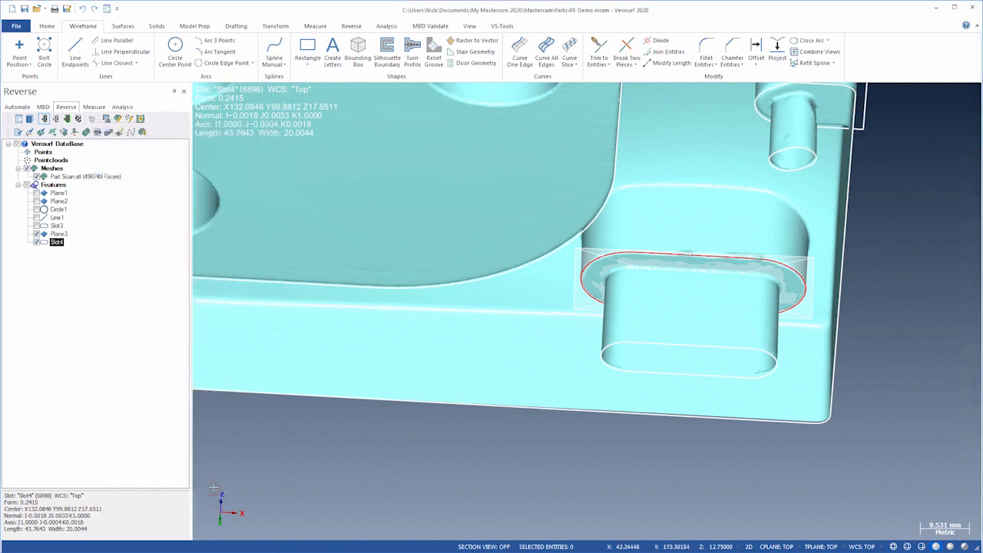
Export the Slot4 feature to CAD as wireframe geometry
right_click(57, 243)
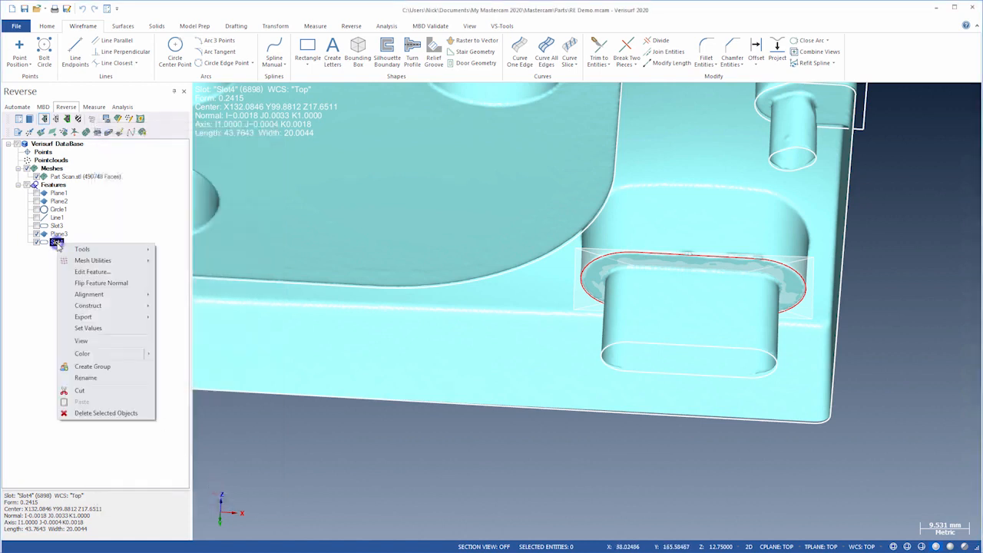
mouse_move(85, 317)
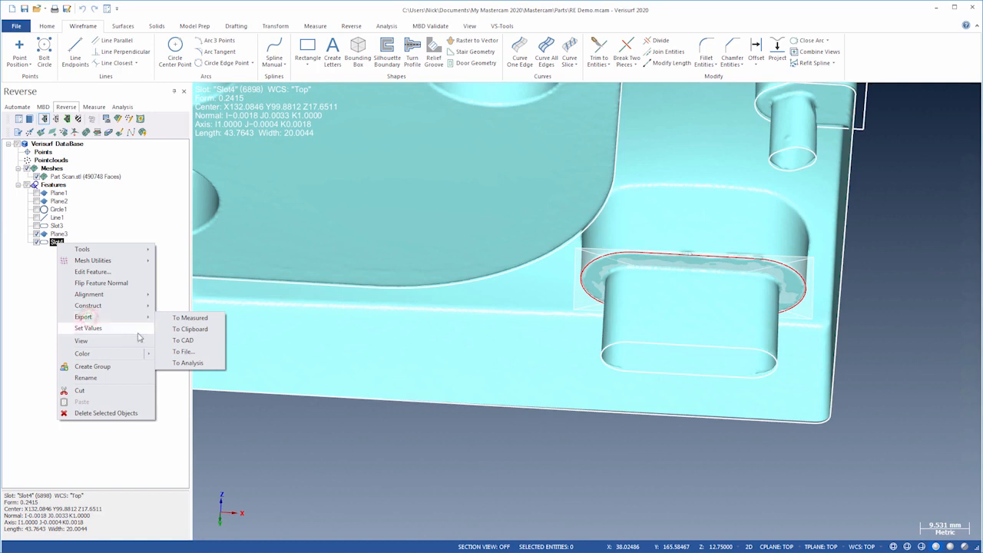
click(184, 342)
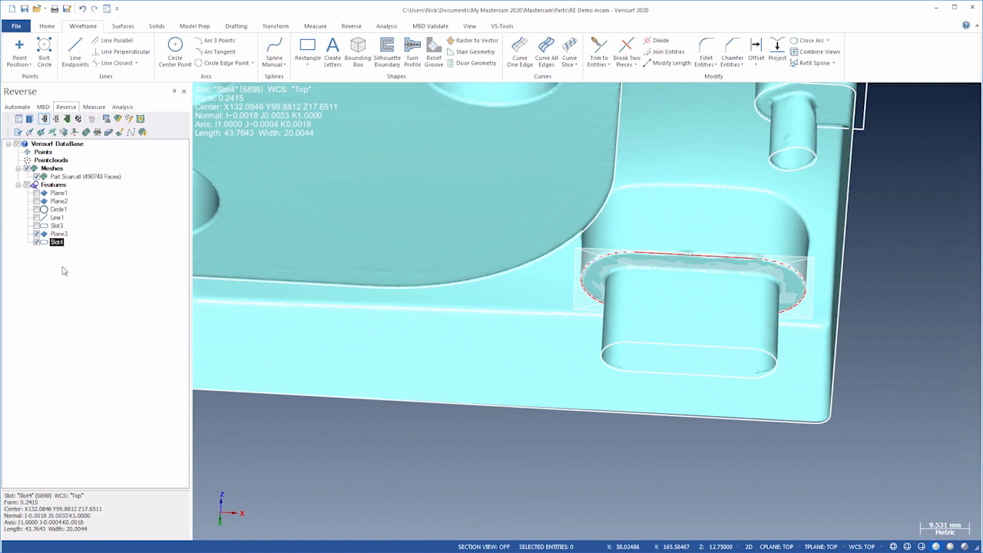
Hide the Plane3 and Slot4 features and show the part in the isometric view
ctrl+click(55, 235)
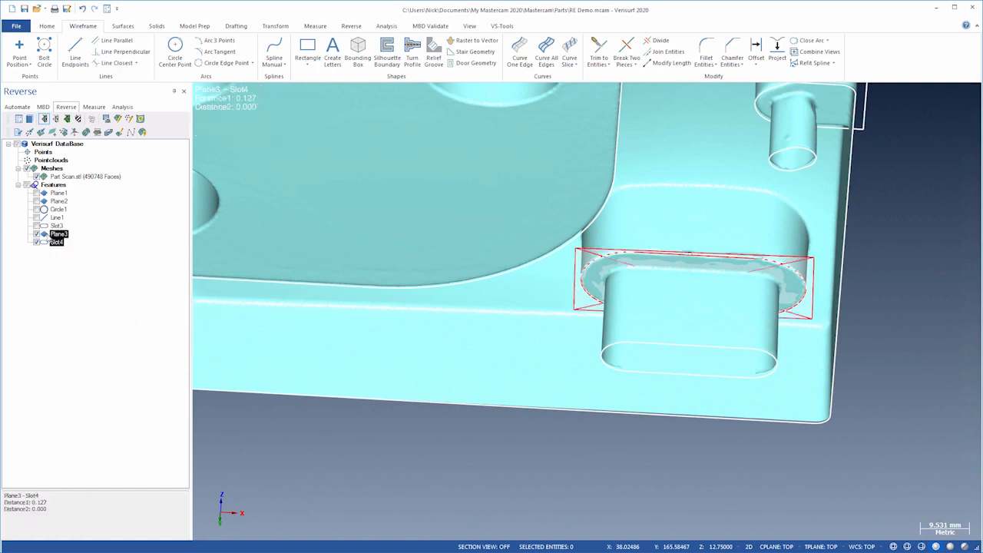
click(50, 265)
key(alt+7)
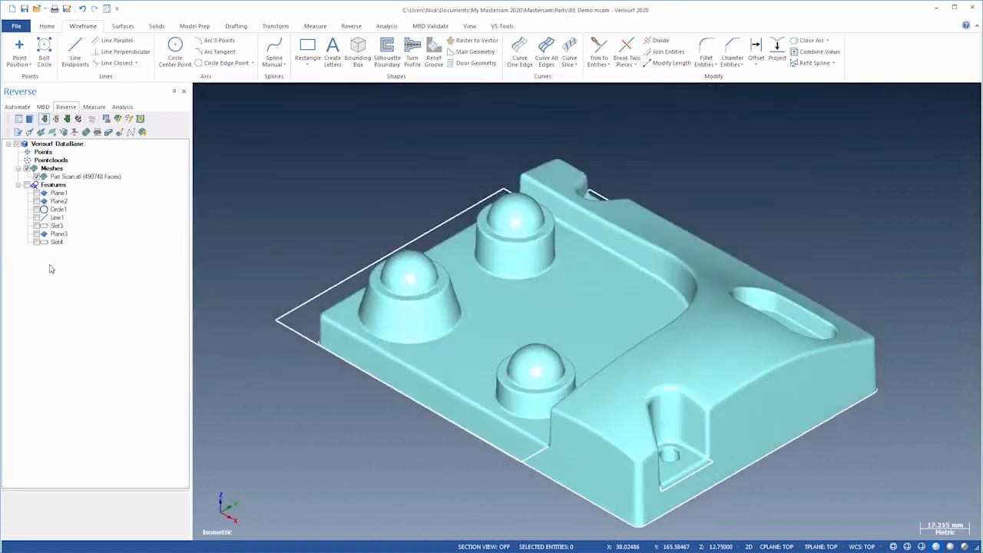
Copy the curved top face area of the Part Scan mesh to a separate mesh and hide the original scan mesh
click(119, 118)
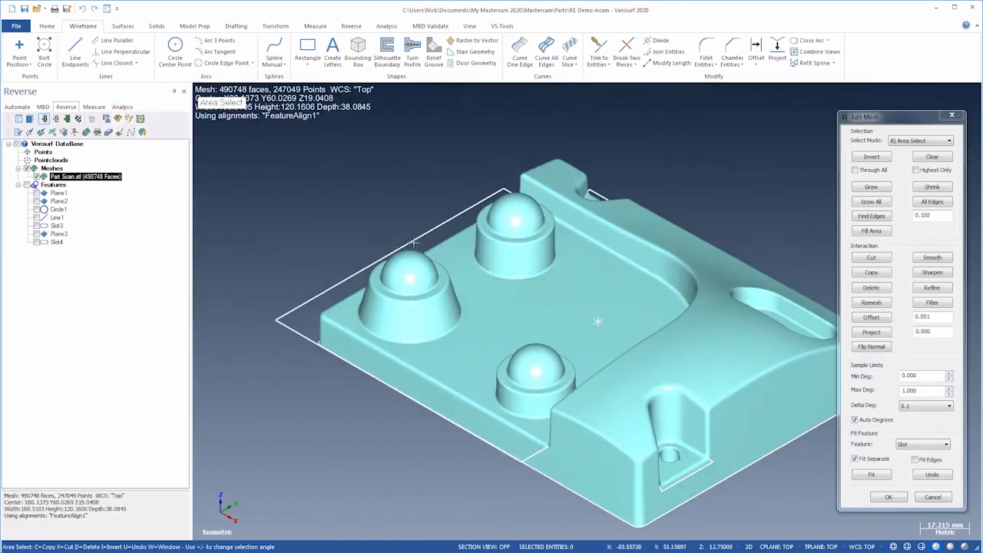
click(667, 352)
key(plus)
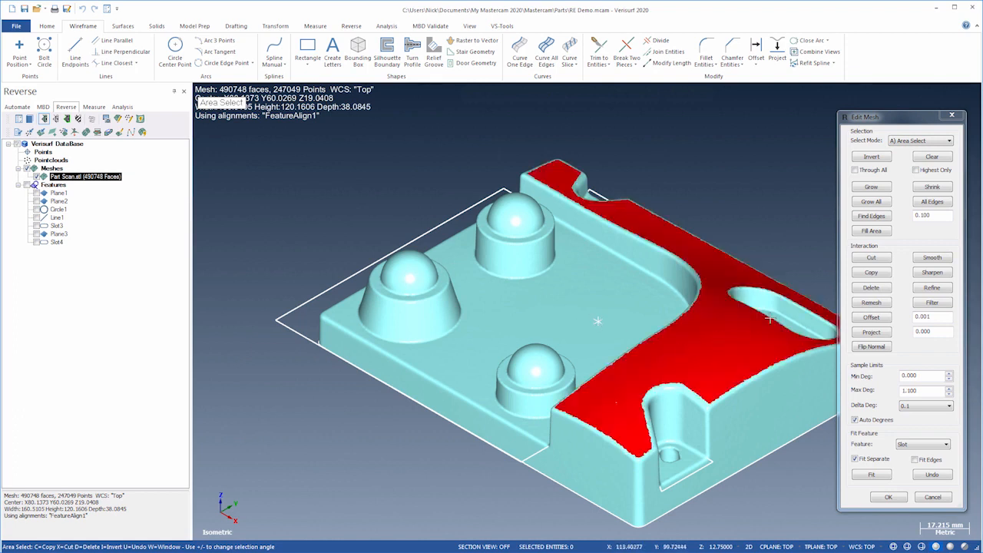
click(867, 273)
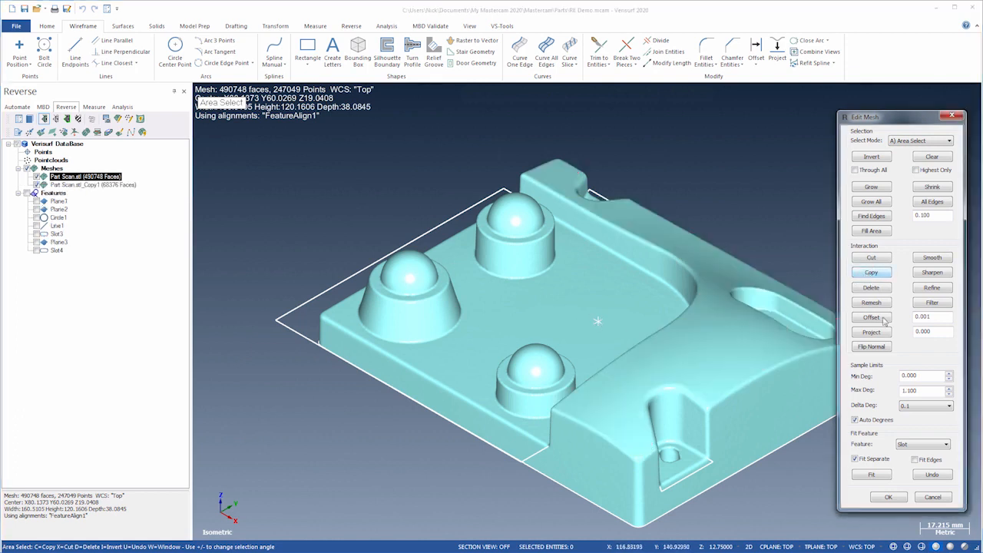
click(888, 497)
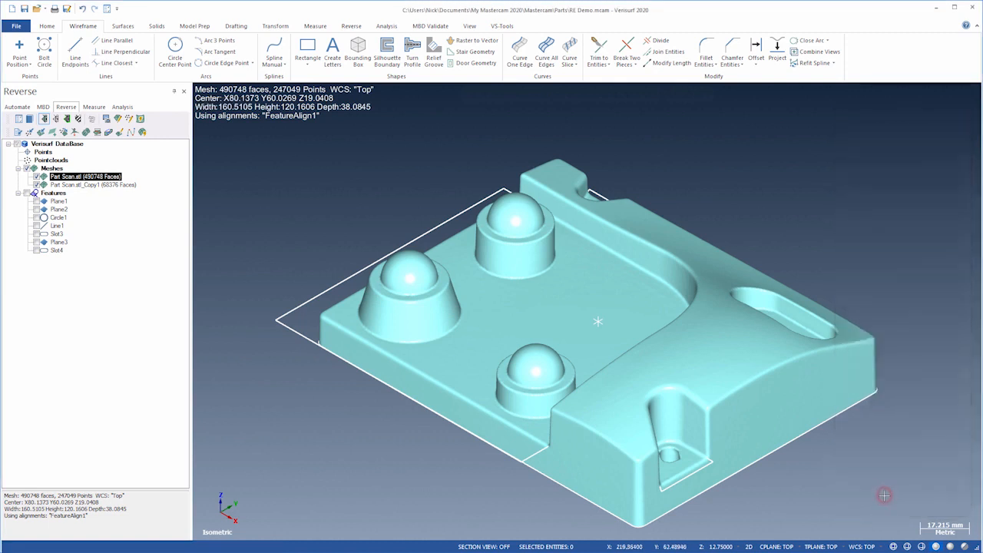
click(132, 209)
click(36, 176)
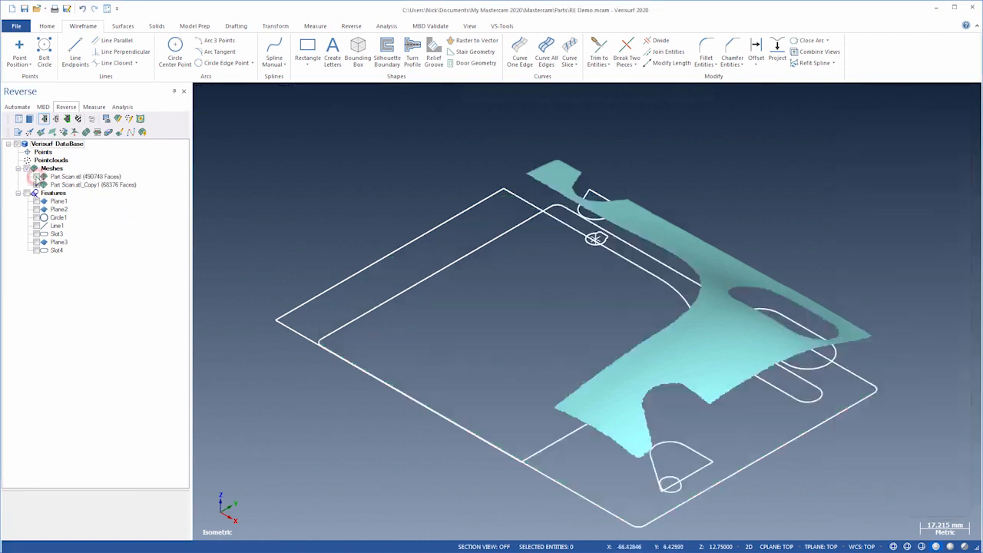
Fit a Power Surface to the copied top-face mesh without any boundary chains and calculate its fit errors
click(72, 186)
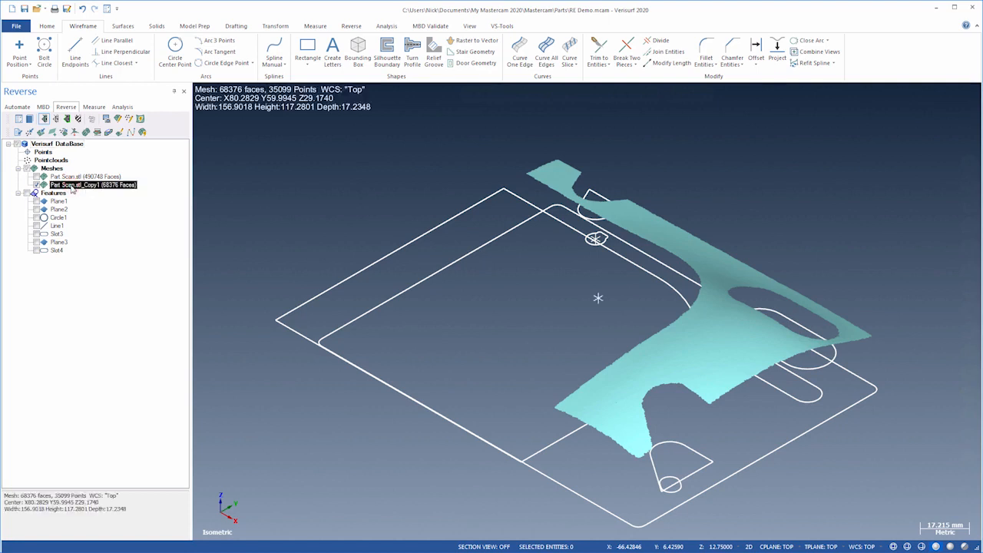
click(140, 119)
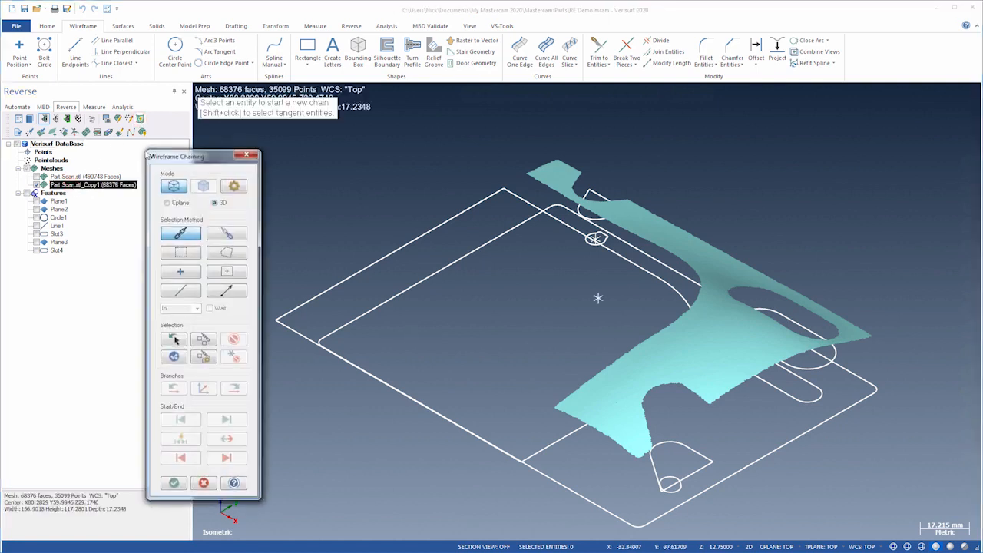
click(173, 482)
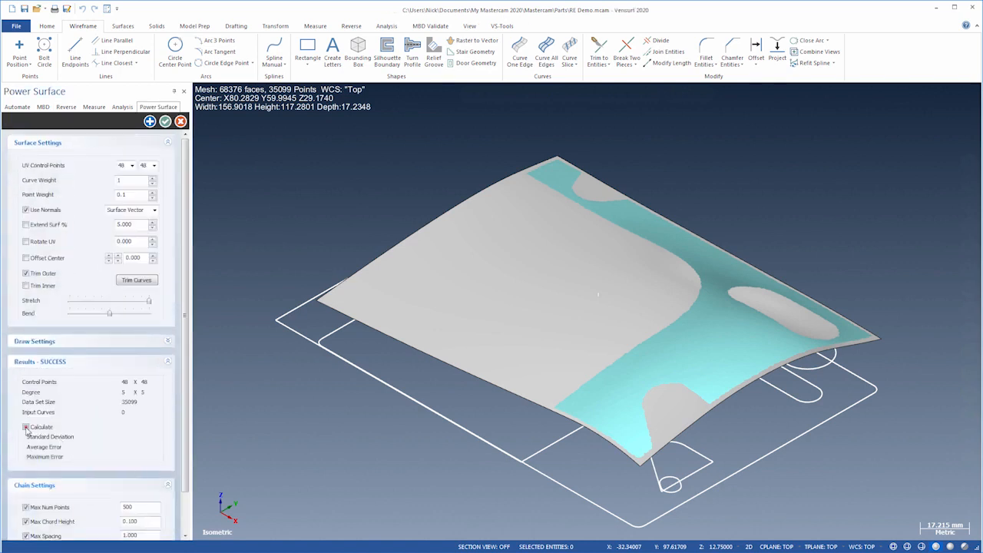
click(26, 427)
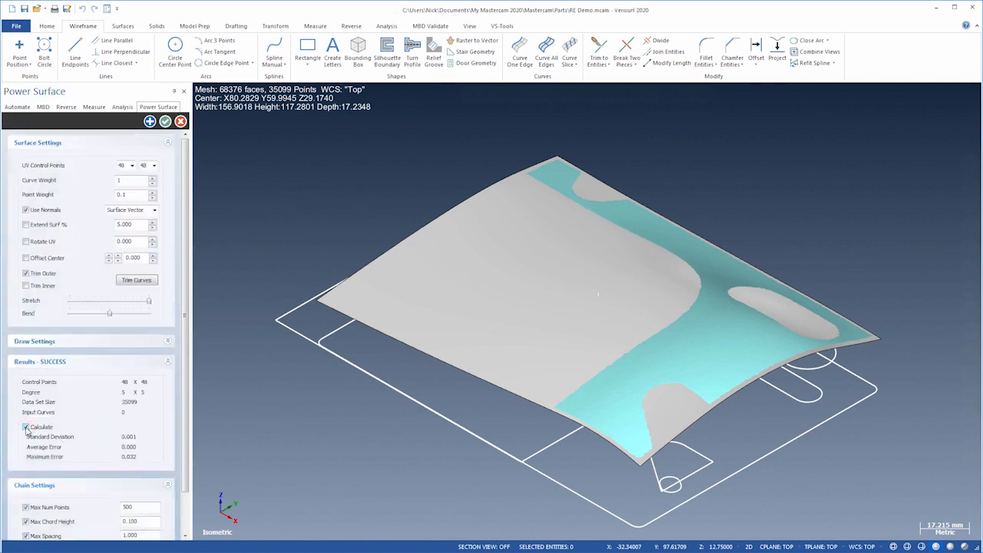
Create the Power Surface with point weight 0.3, minimum bend and a 5% surface extension, and hide the copied mesh
click(128, 195)
scroll(130, 196, up, 1)
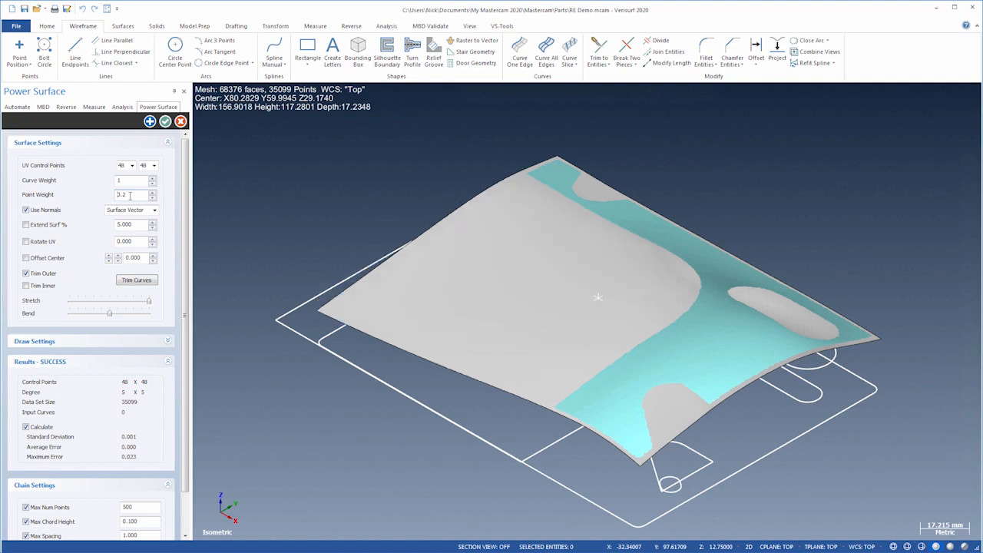
scroll(130, 195, up, 1)
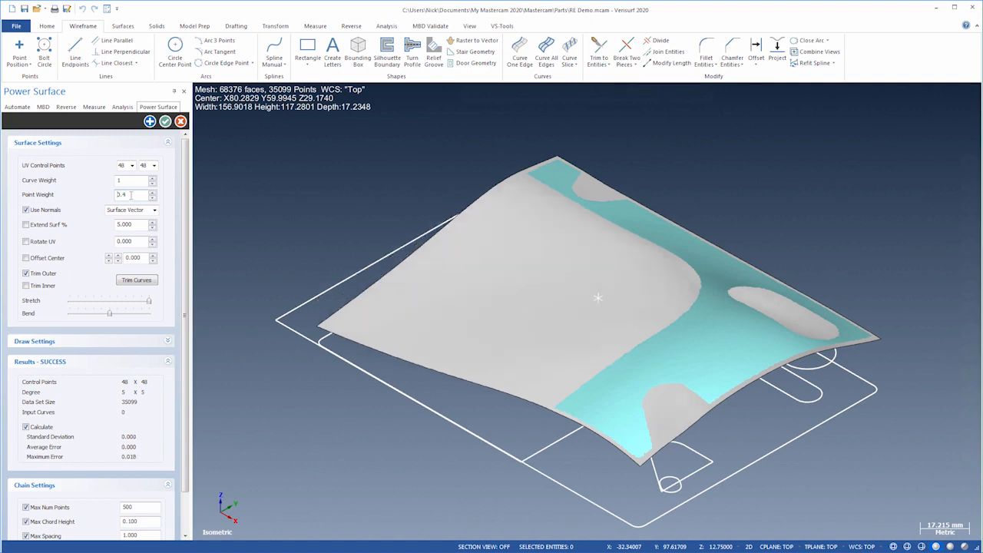
scroll(132, 195, down, 1)
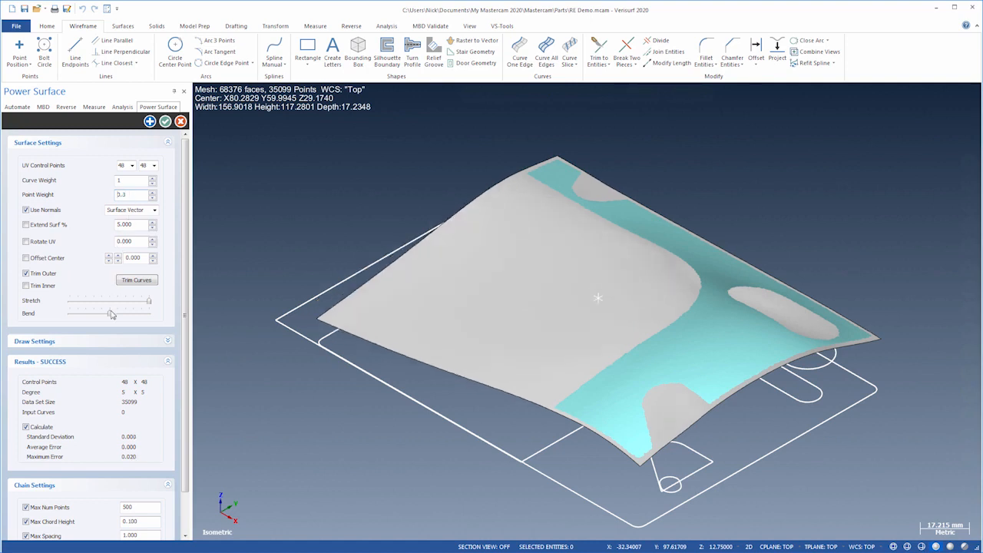
drag(110, 314, 69, 314)
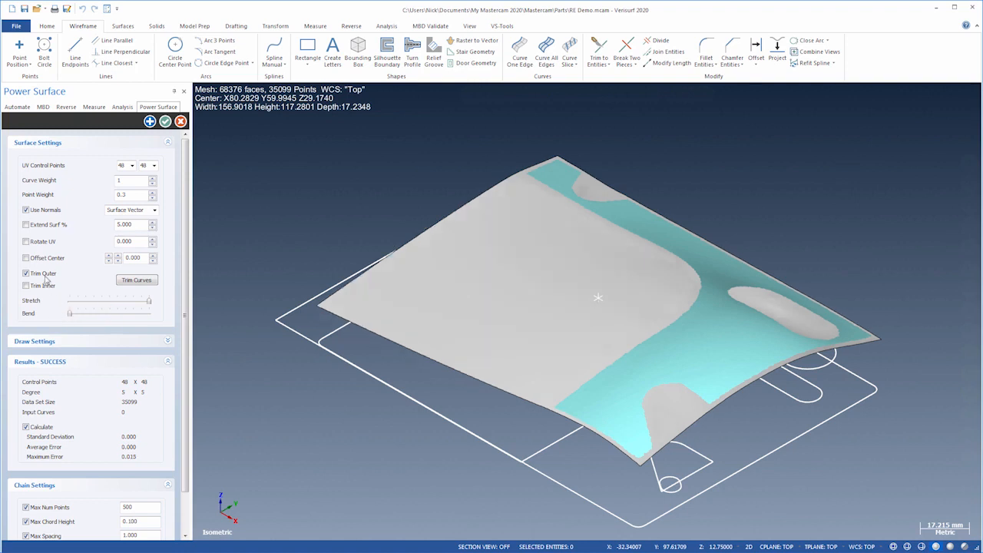
click(26, 225)
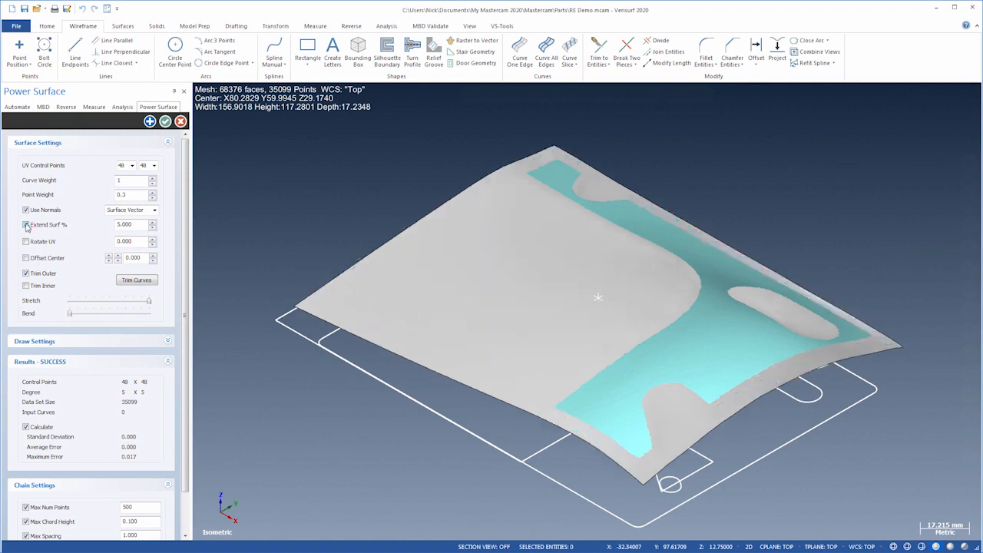
click(165, 122)
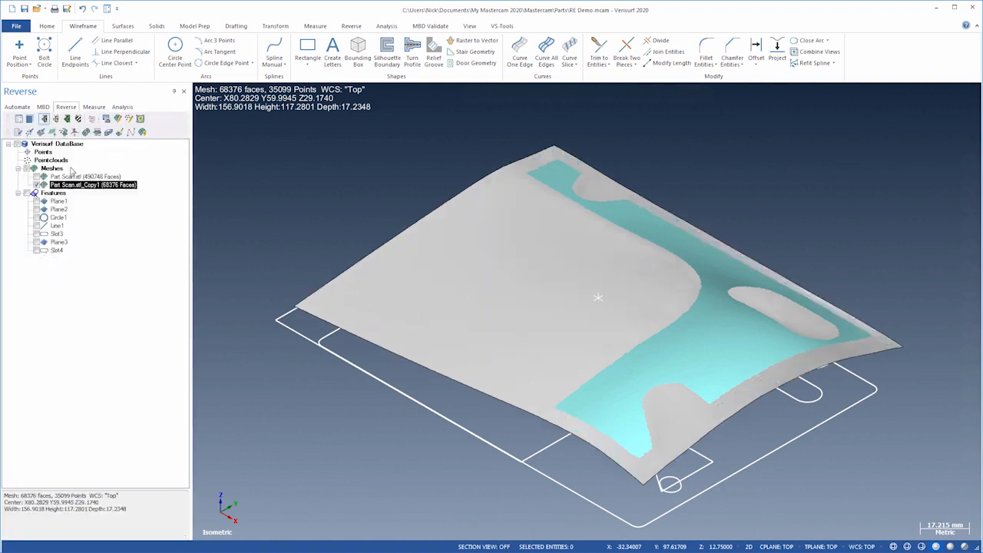
click(82, 199)
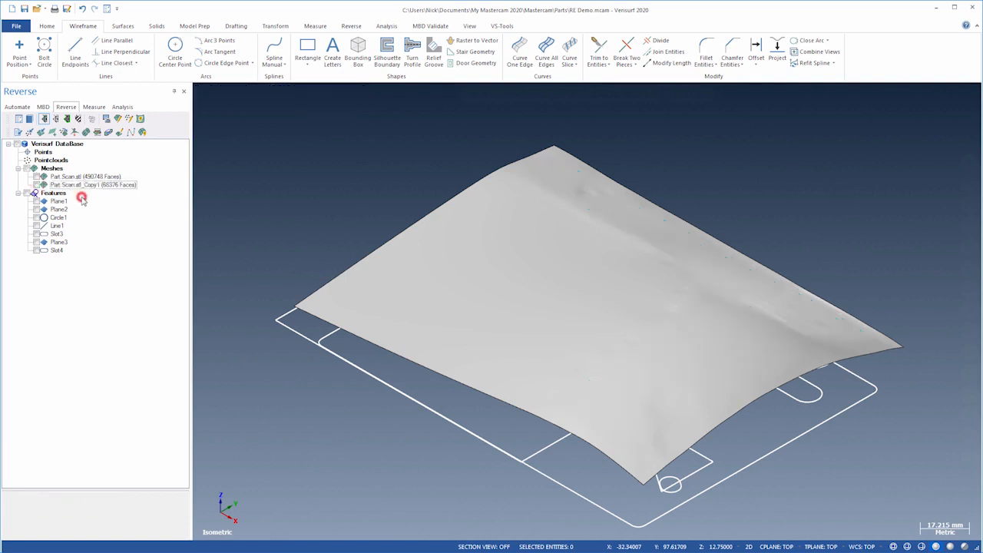
Extrude the rounded rectangular base outline upward through the fitted surface by 44 mm as a new solid body
mouse_move(266, 228)
middle_down()
mouse_move(265, 207)
mouse_move(272, 234)
mouse_move(276, 219)
middle_up()
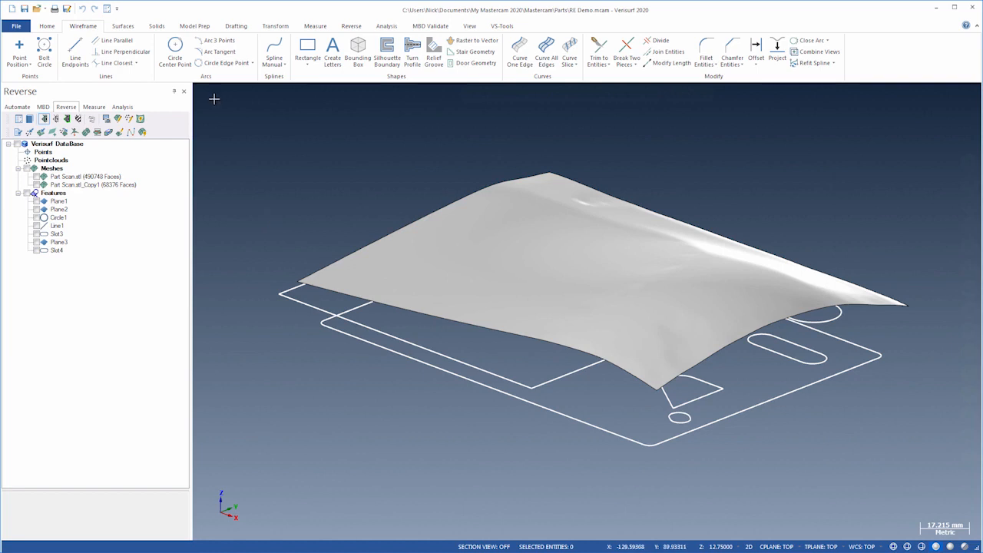
click(156, 26)
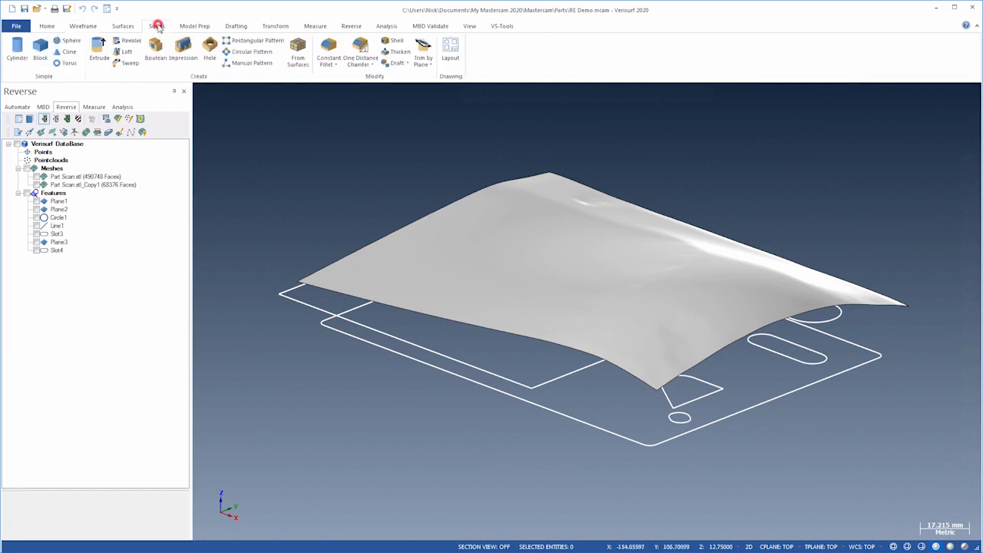
click(100, 47)
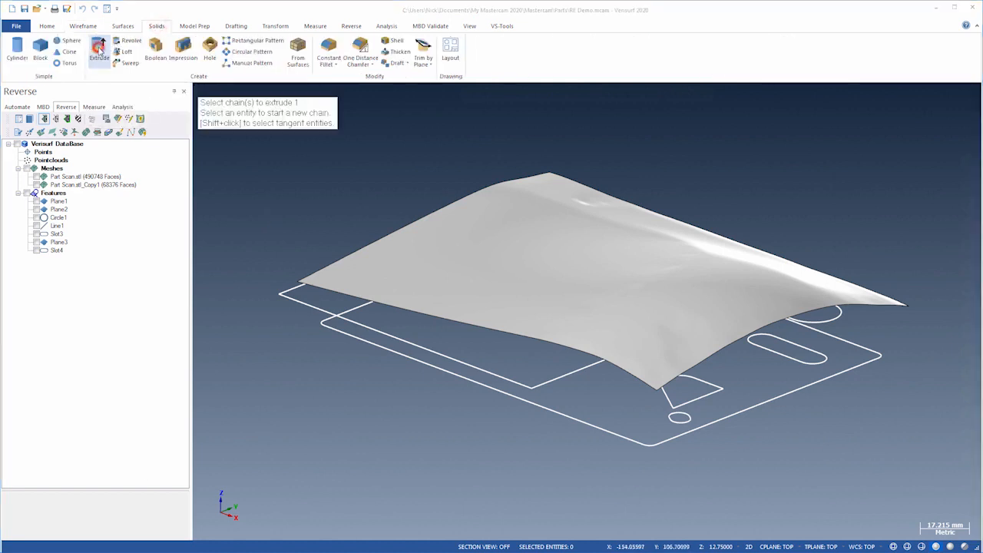
click(559, 415)
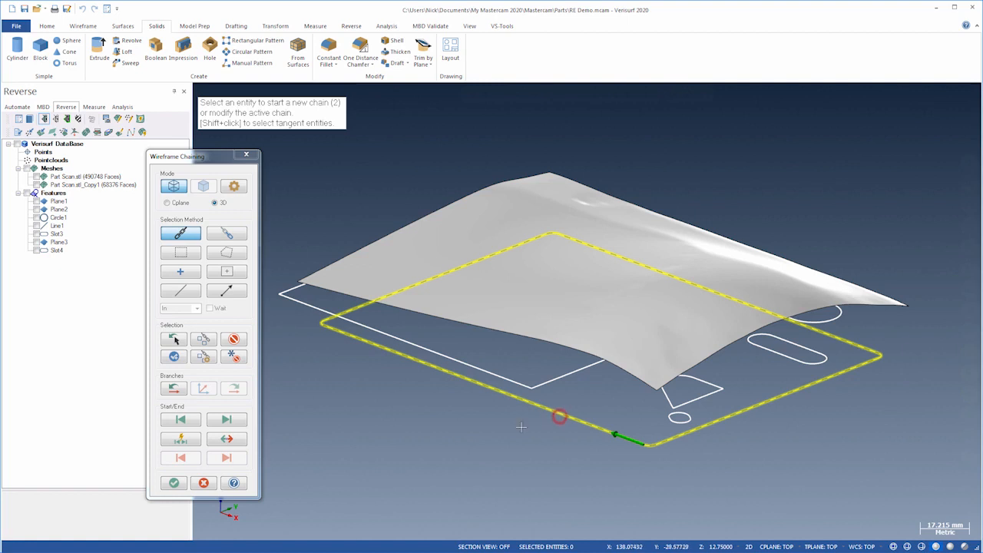
click(175, 482)
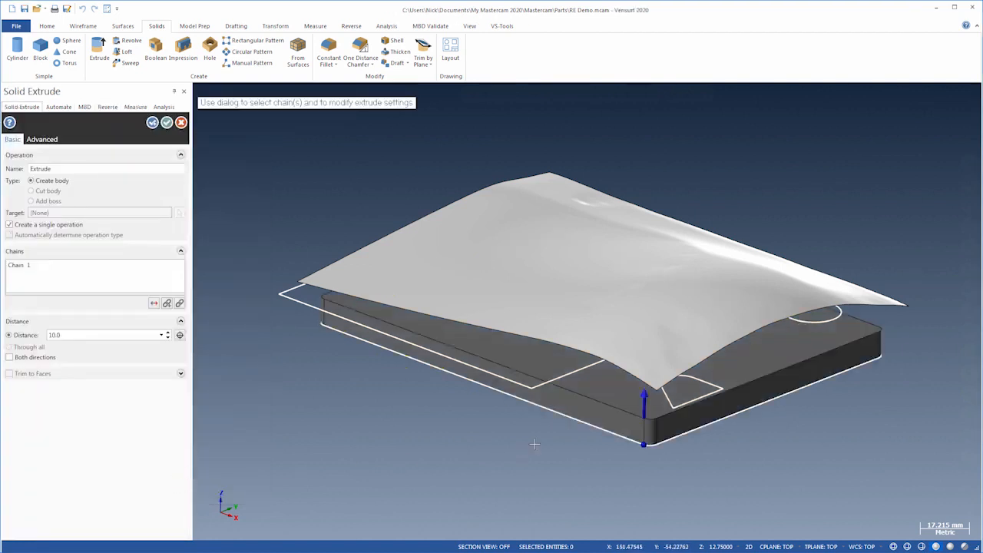
click(643, 398)
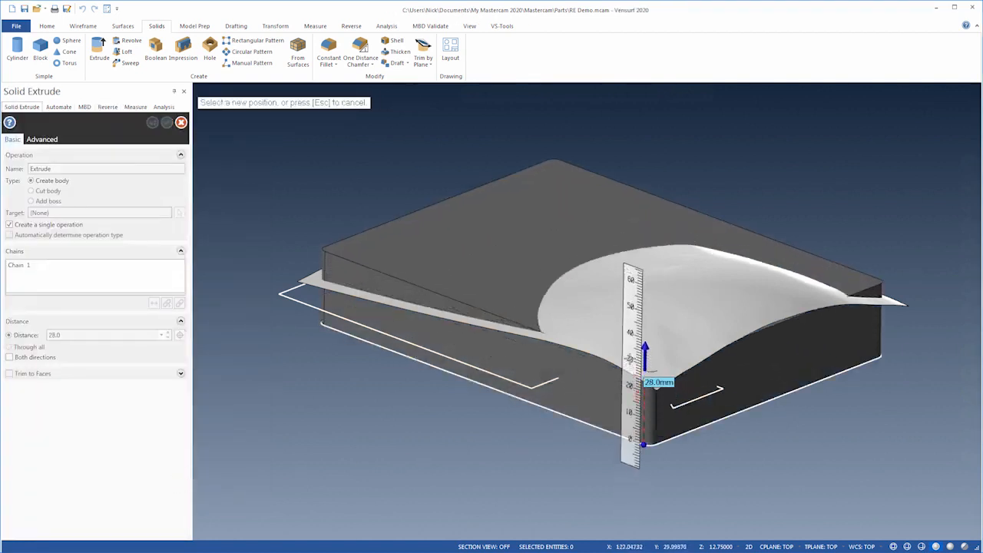
click(630, 323)
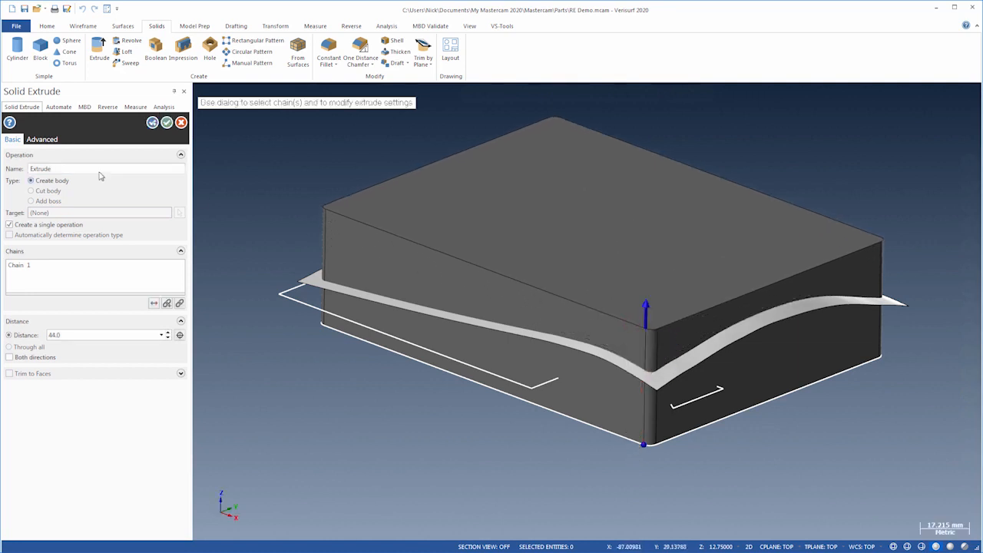
Add a 1-degree draft to the base extrusion and create the solid
click(42, 140)
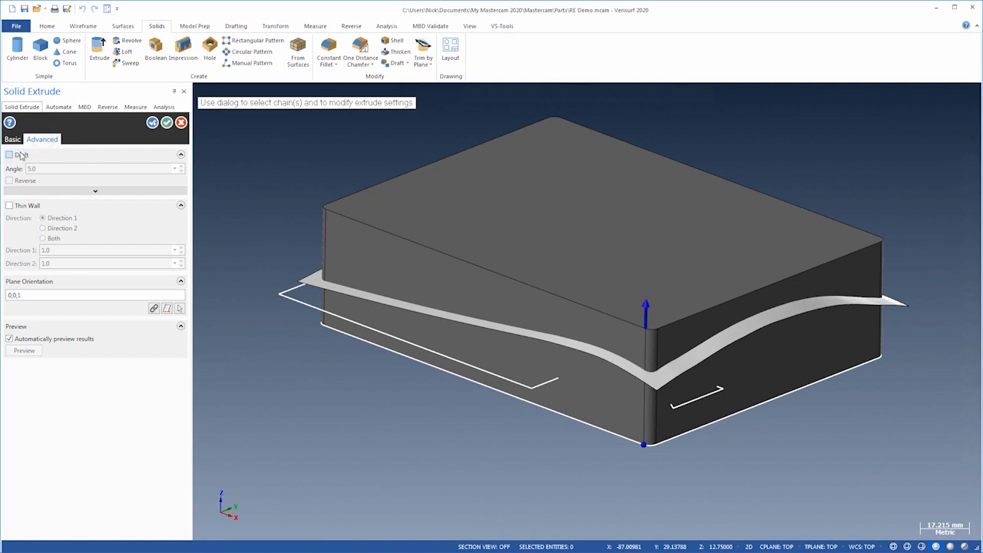
click(9, 155)
double_click(36, 168)
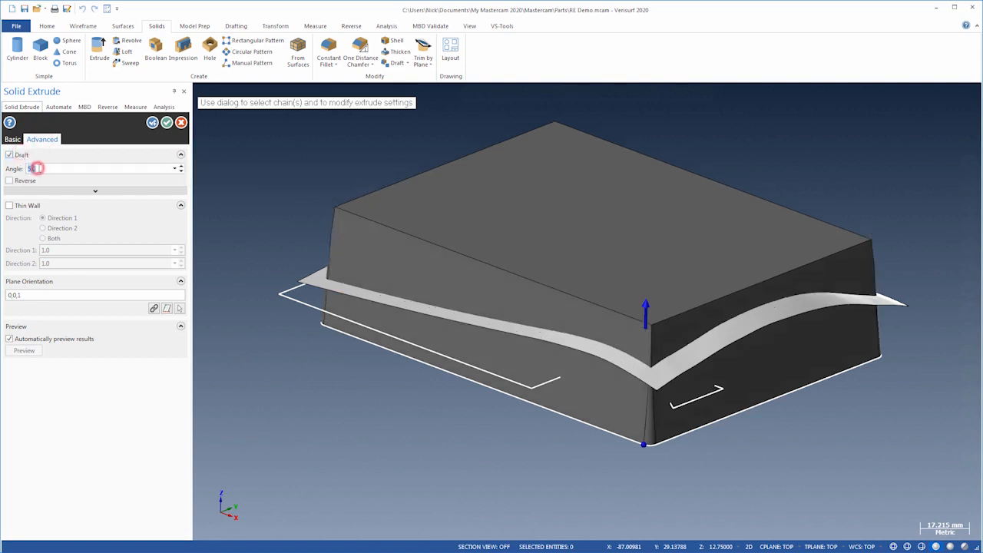
key(Return)
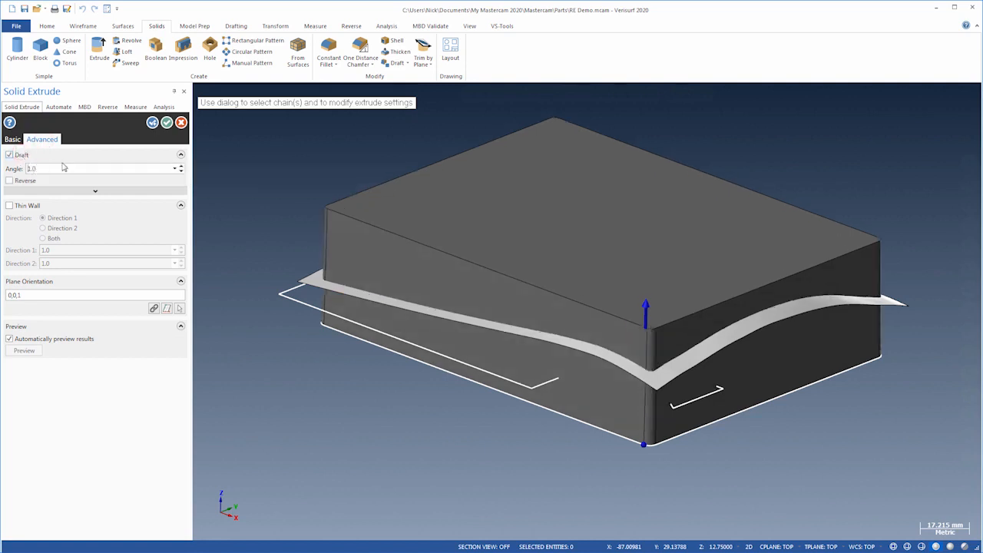
click(167, 123)
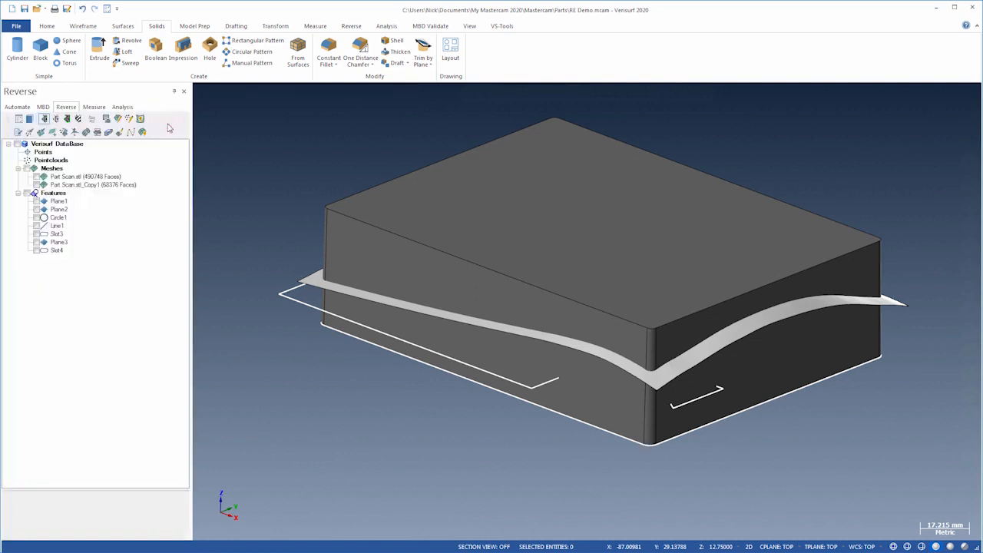
Trim the extruded base solid to the fitted freeform surface and delete that surface
click(420, 65)
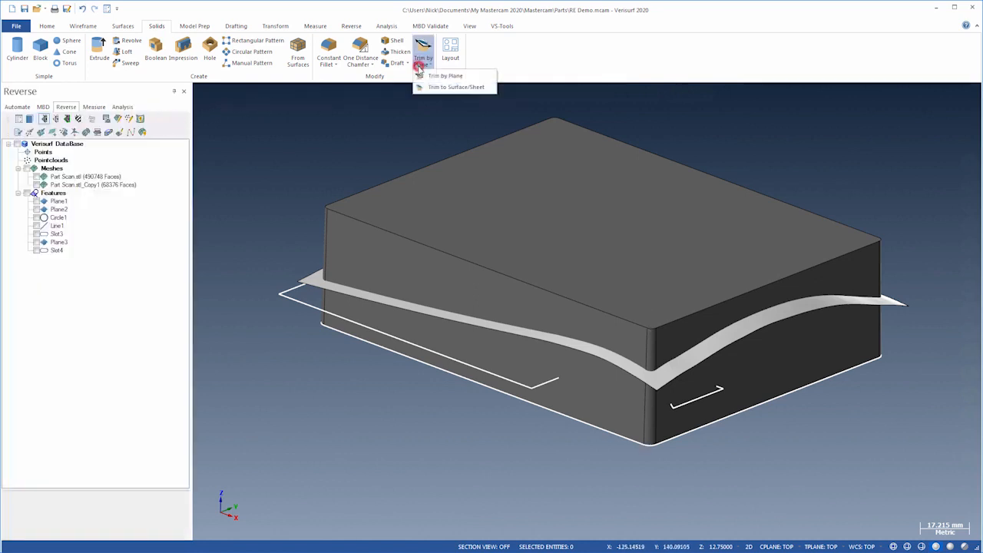
click(444, 76)
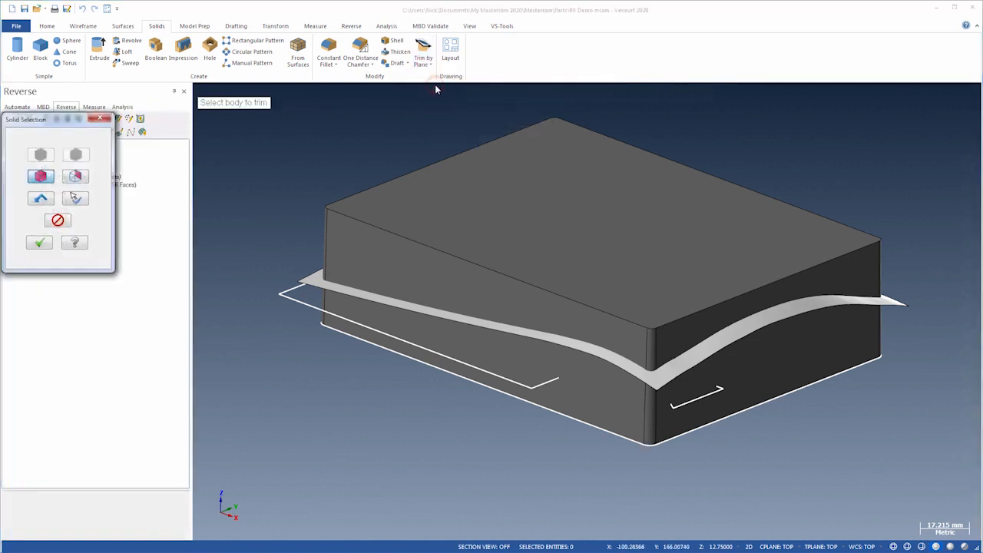
click(579, 392)
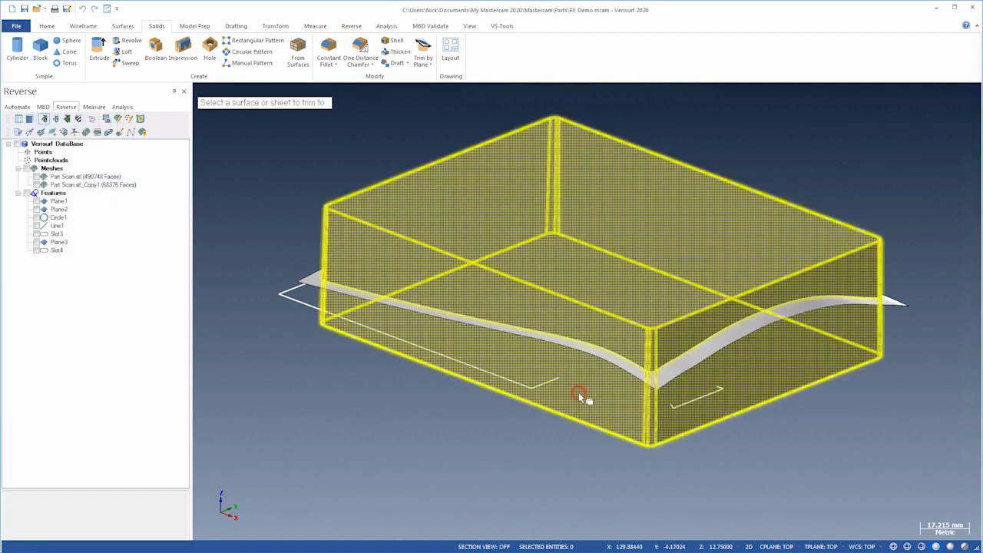
click(663, 378)
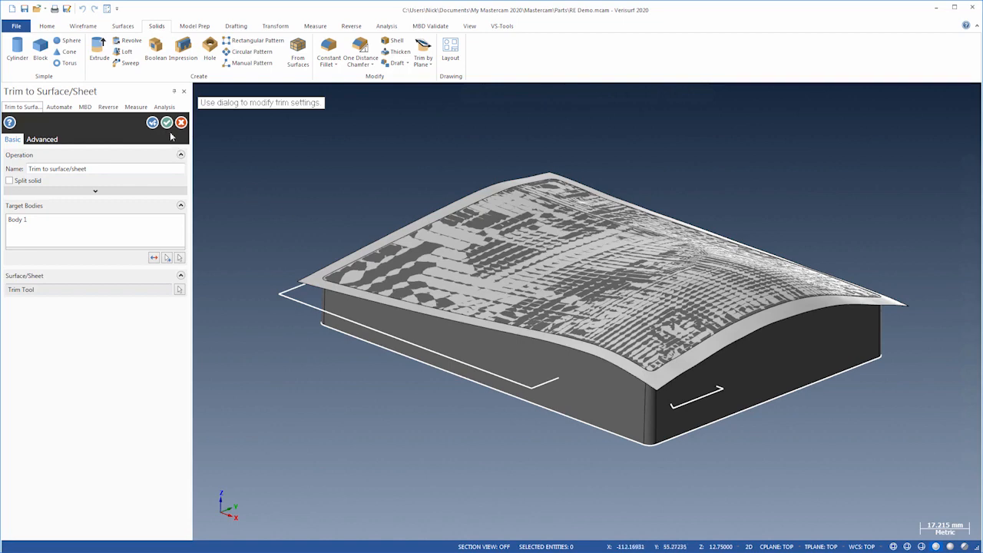
click(168, 125)
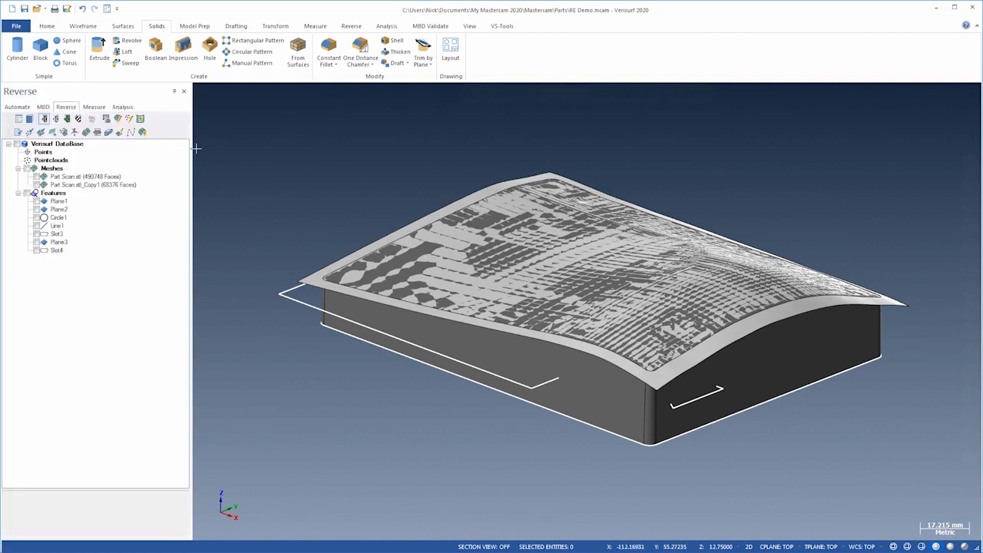
click(314, 274)
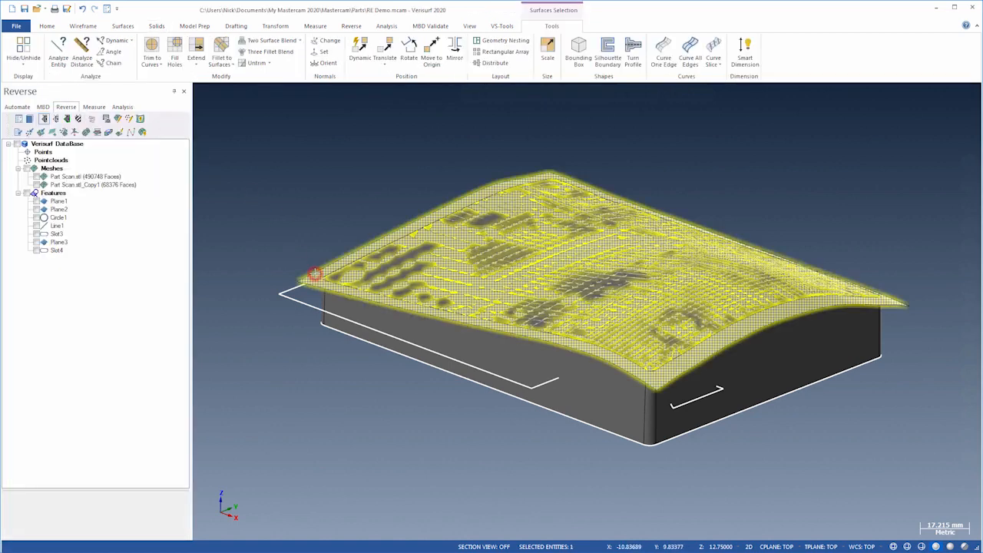
key(Delete)
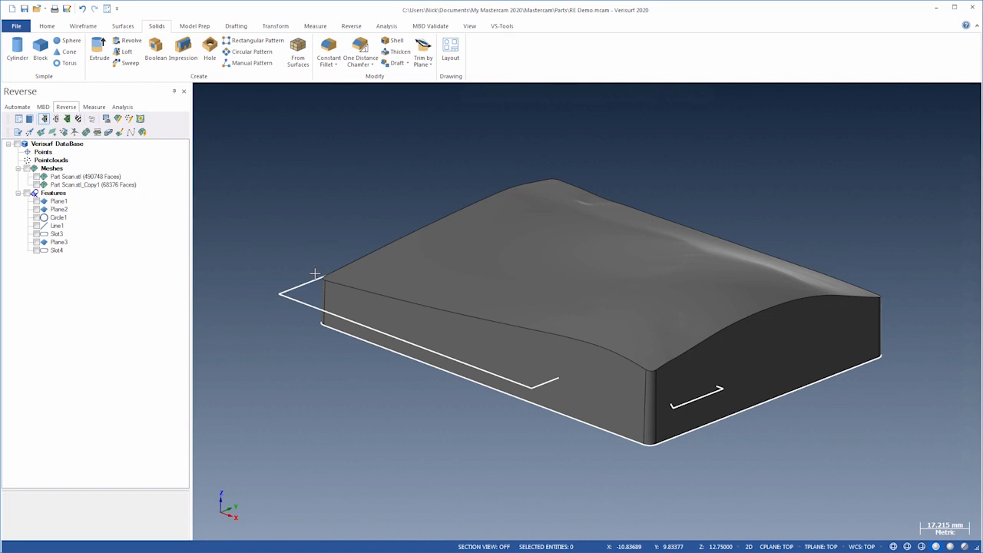
Cut the large round-ended pocket outline and the two small corner pocket outlines 44 mm upward through the base solid in one operation
click(99, 48)
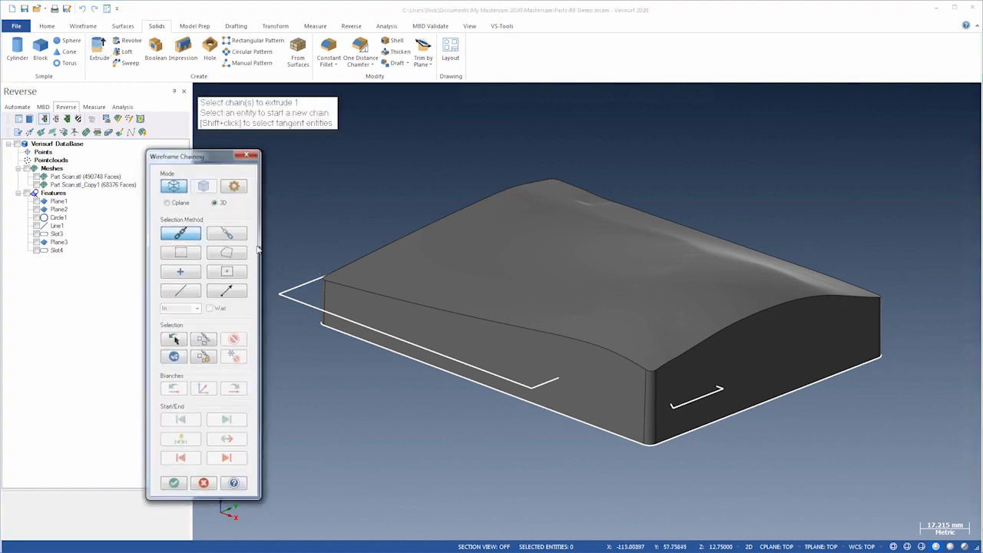
click(285, 288)
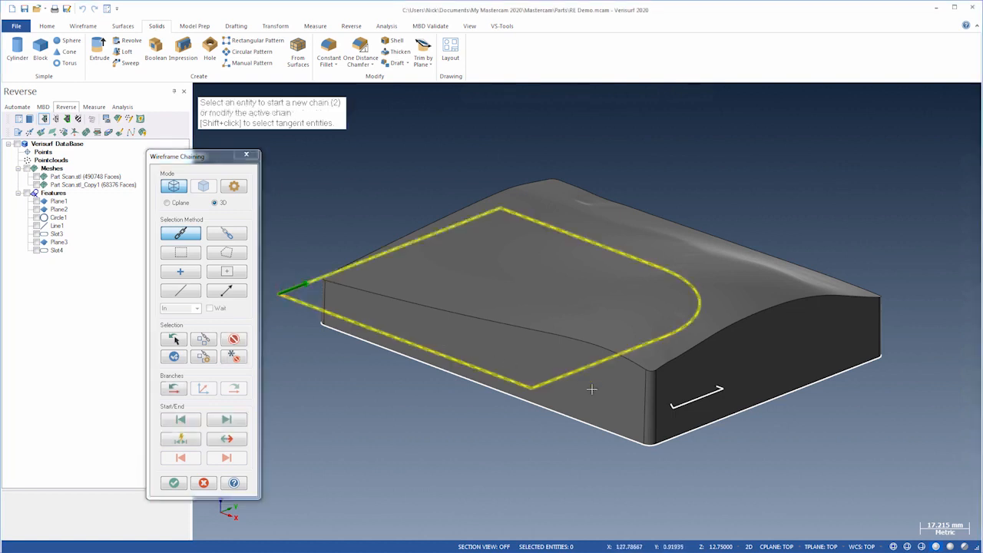
click(681, 405)
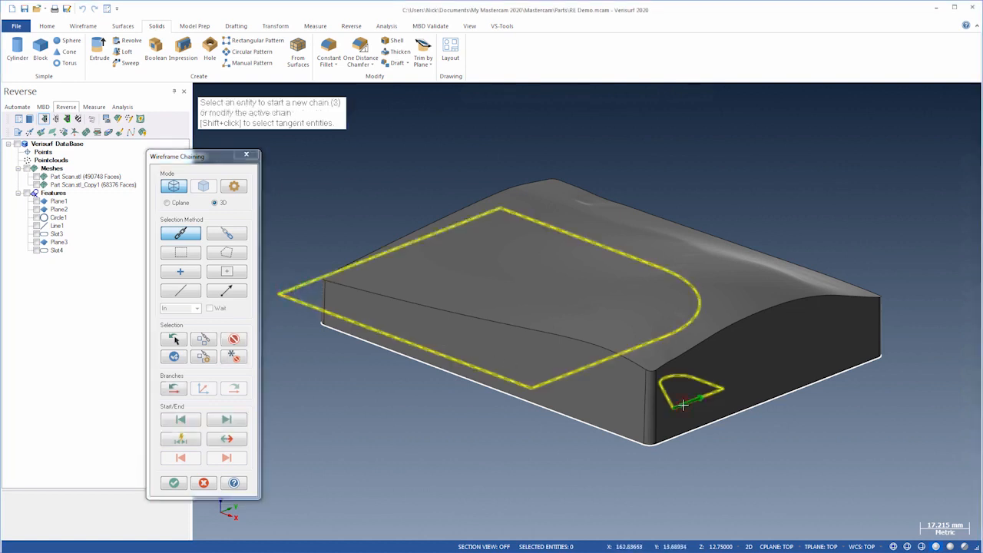
key(alt+s)
click(613, 226)
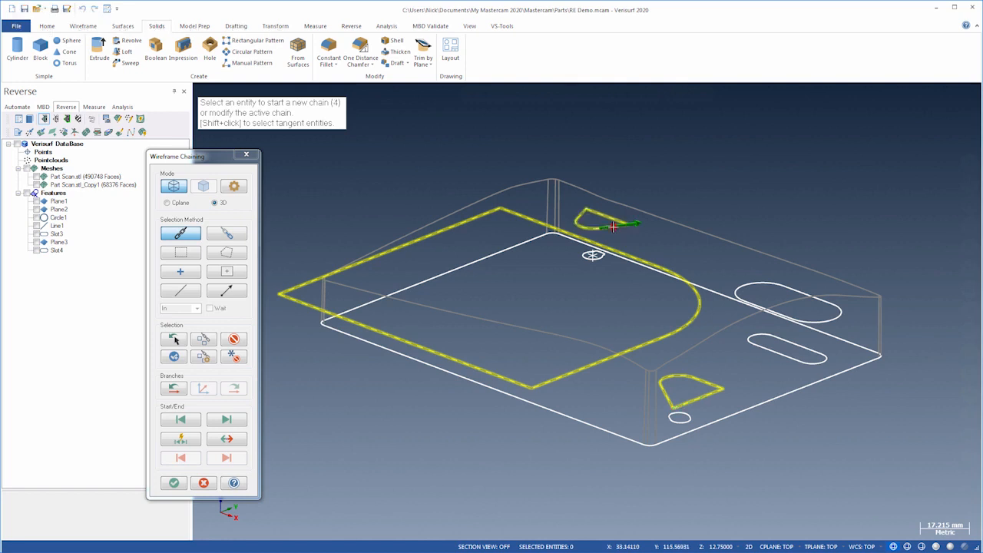
key(alt+s)
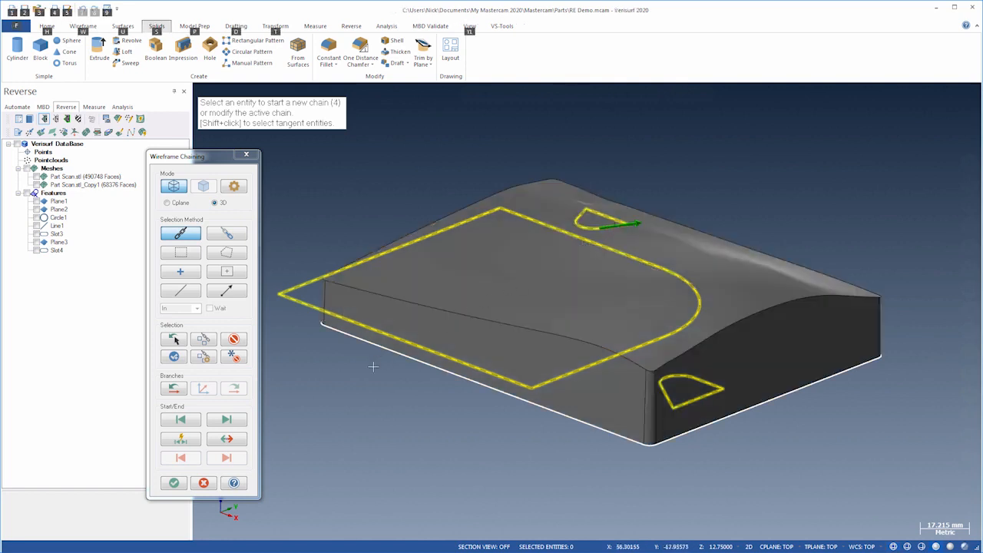
click(174, 483)
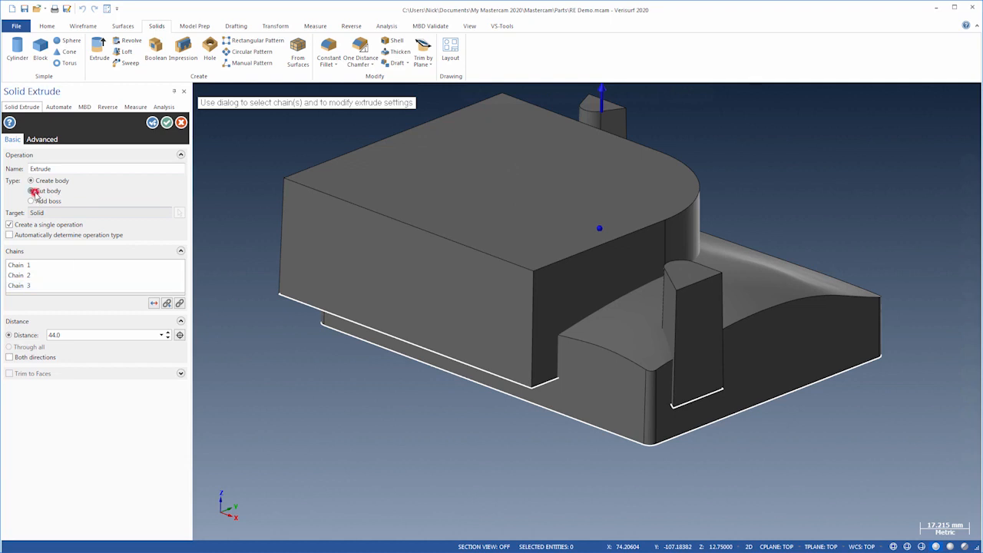
click(31, 191)
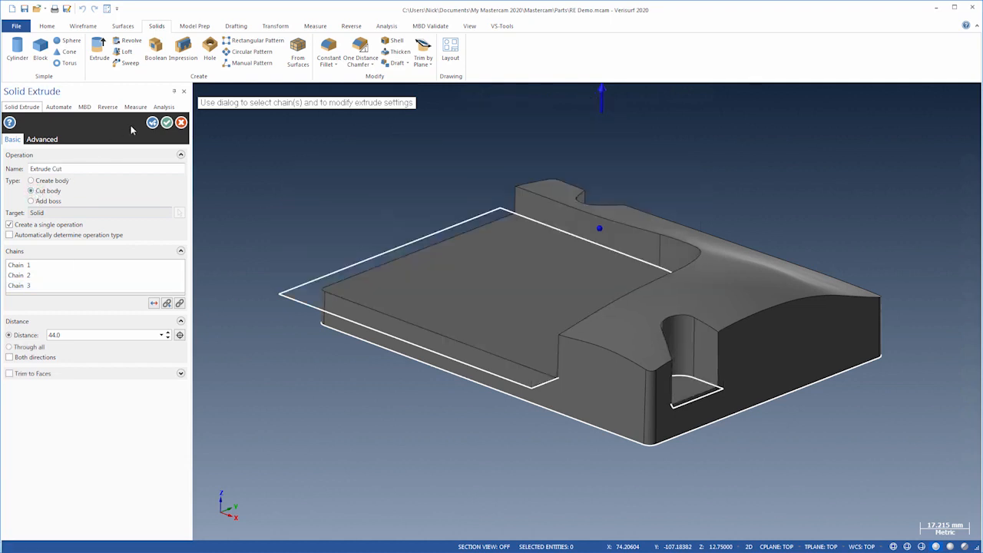
click(152, 124)
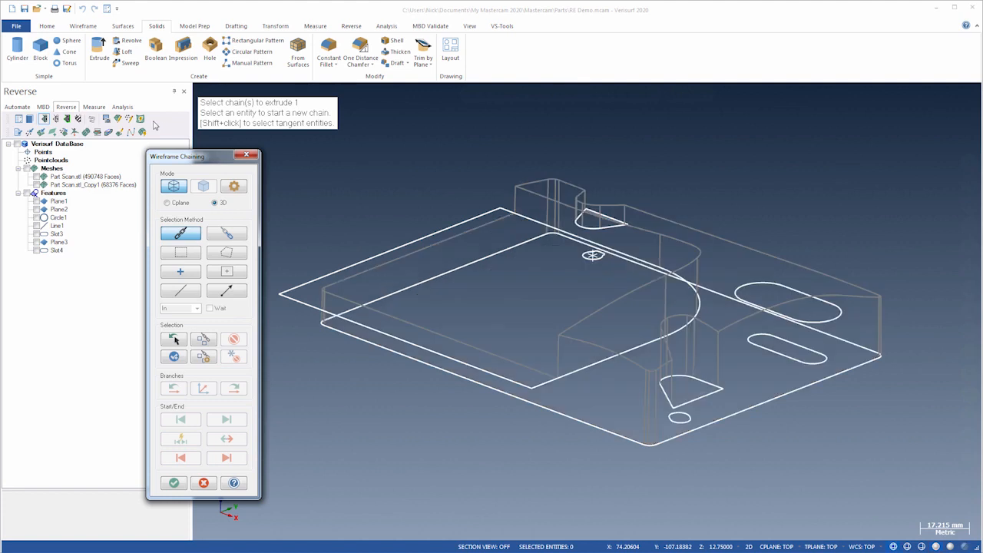
Cut the larger, upper slot outline 44 mm upward through the solid
click(751, 284)
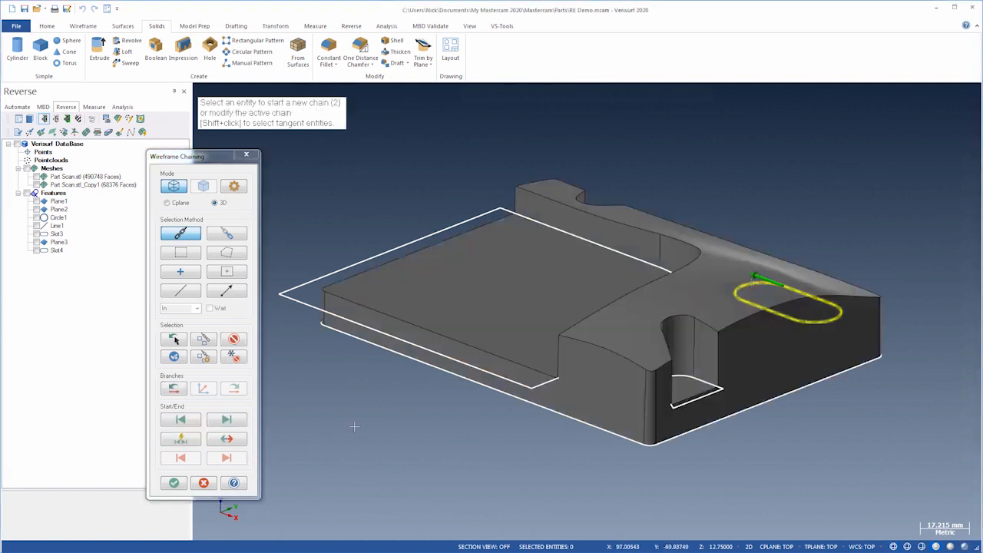
click(175, 483)
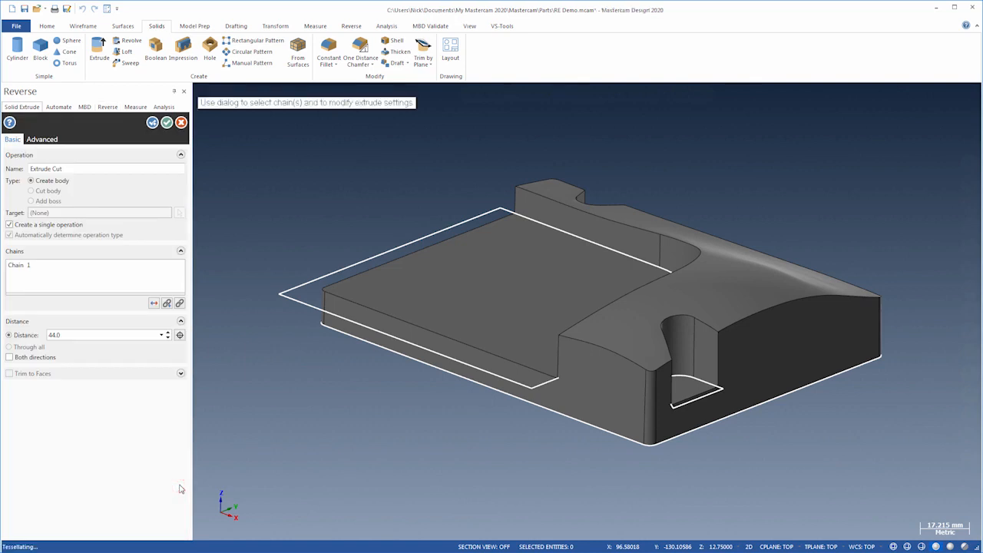
click(152, 122)
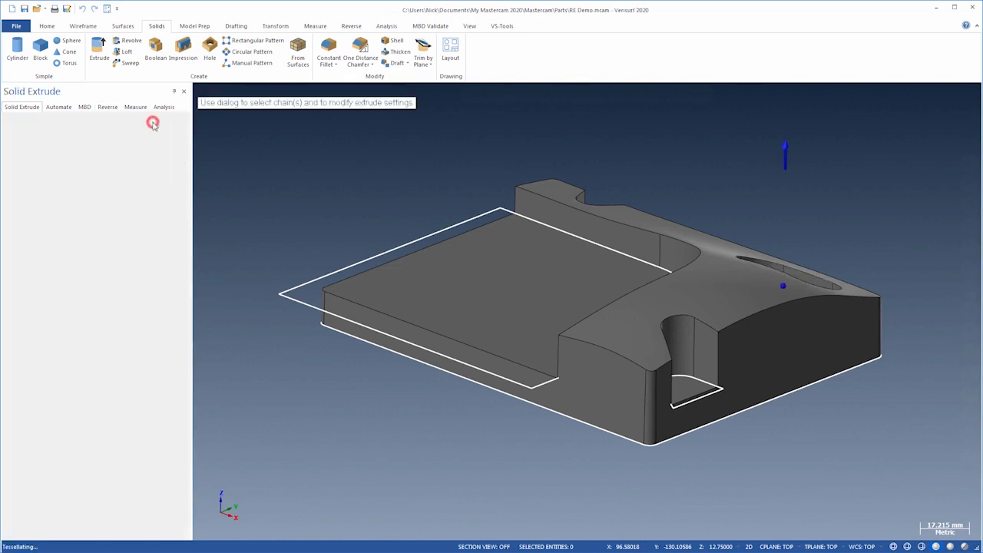
Cut the two small circles and the lower, narrower slot 44 mm upward through the solid in one operation
click(592, 256)
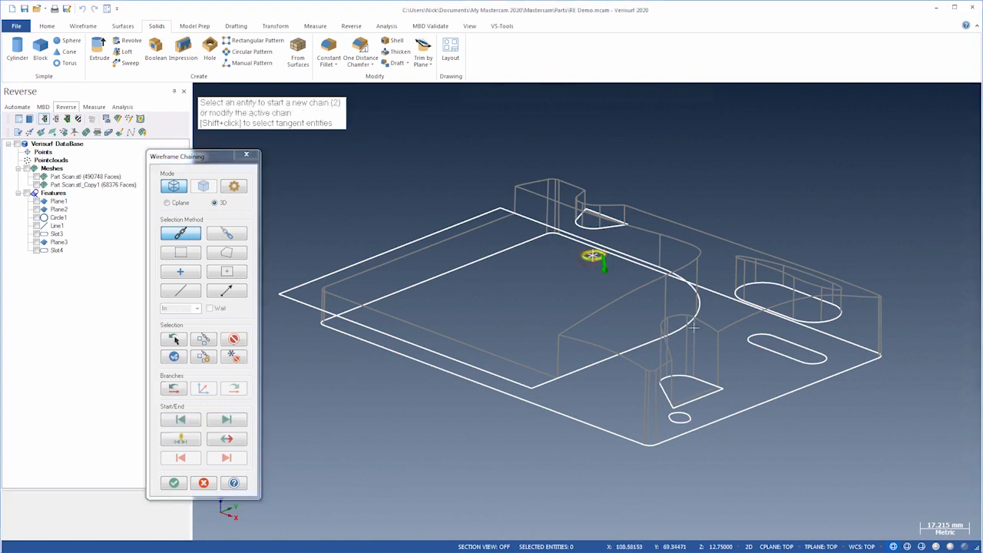
click(750, 342)
click(689, 417)
key(alt+s)
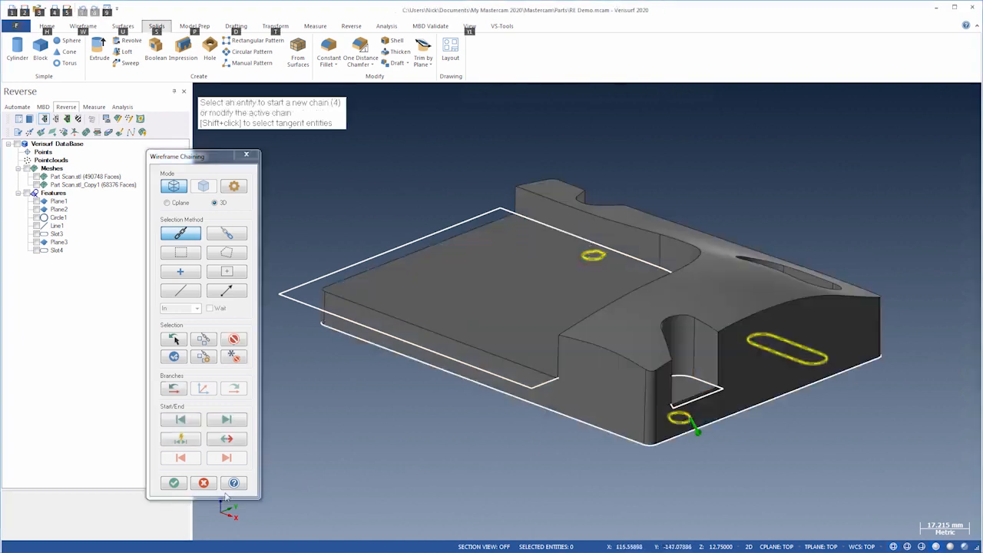
click(174, 483)
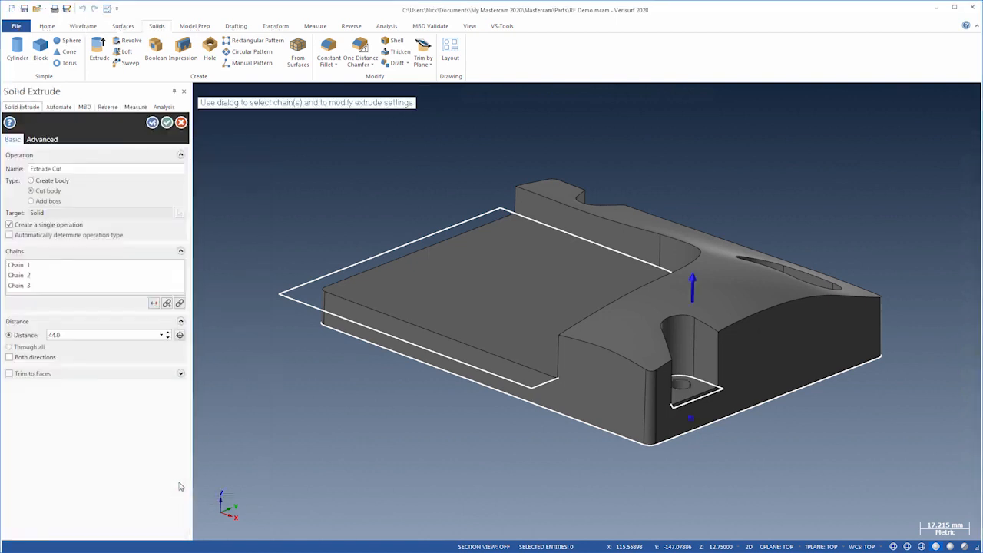
click(166, 123)
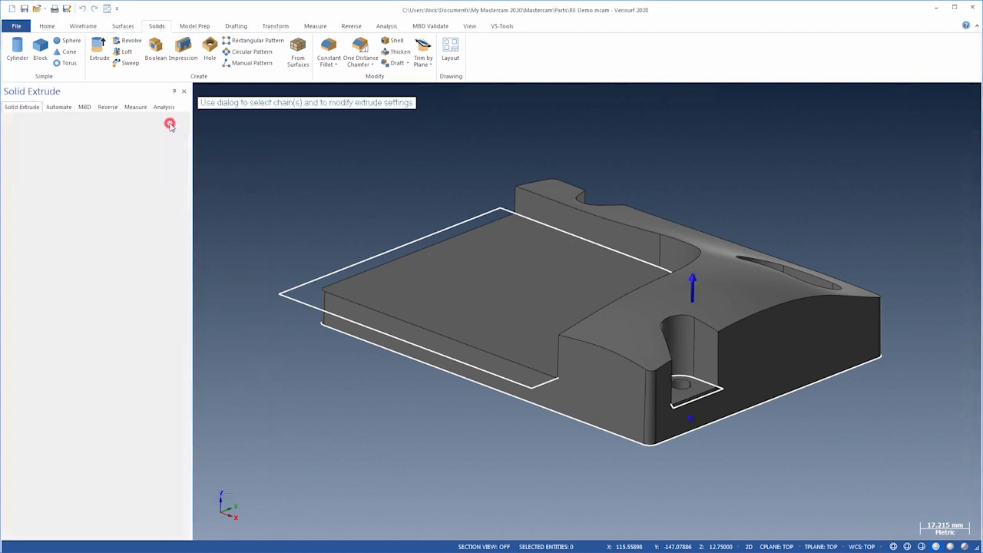
Show the original Part Scan.stl mesh over the solid in isometric view and open it for mesh editing
mouse_move(557, 275)
middle_down()
mouse_move(601, 189)
mouse_move(563, 270)
mouse_move(369, 266)
mouse_move(536, 259)
middle_up()
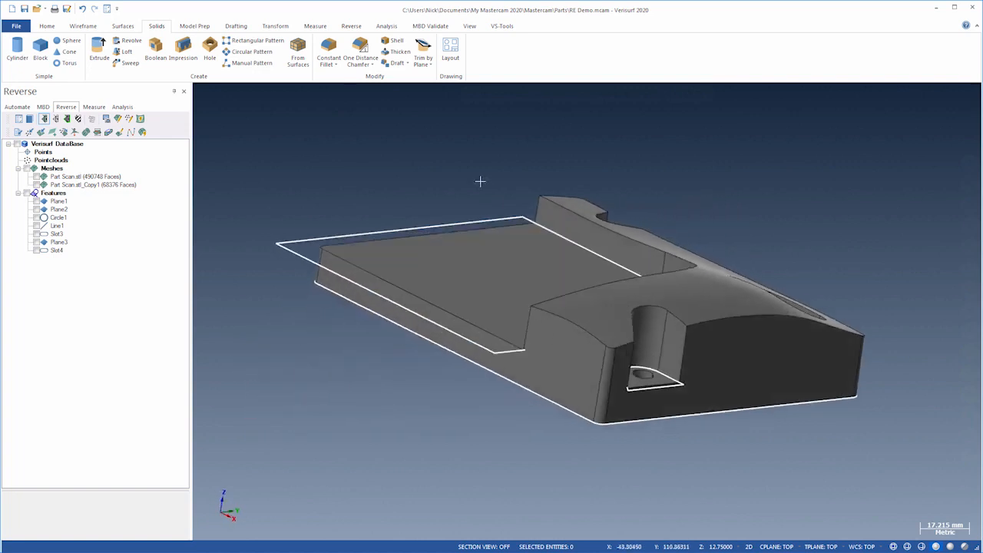
key(alt+7)
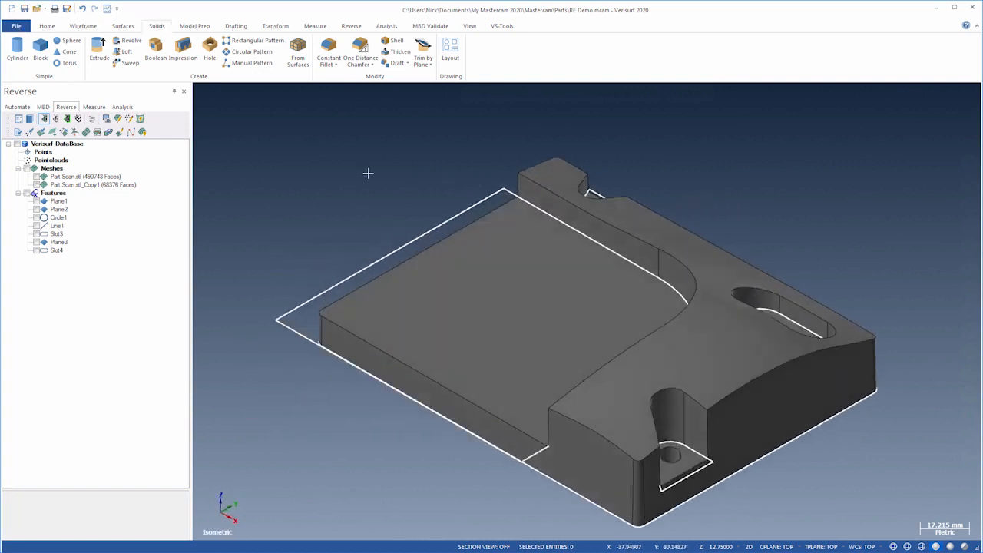
click(37, 177)
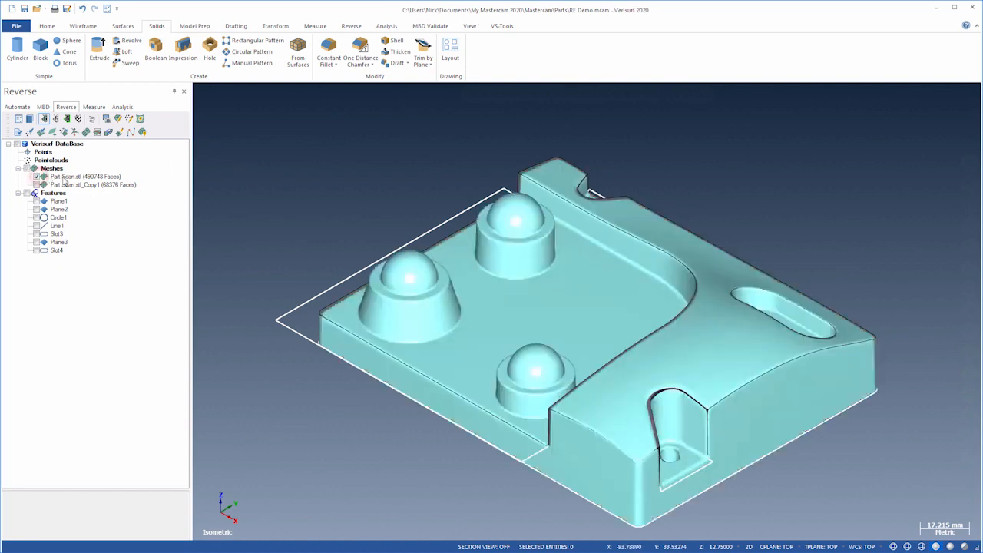
click(63, 178)
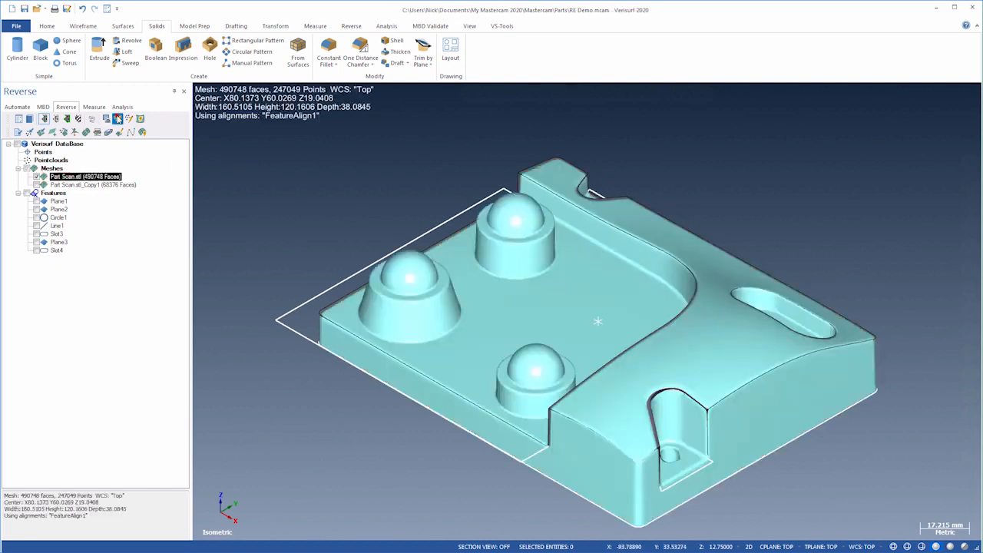
click(118, 119)
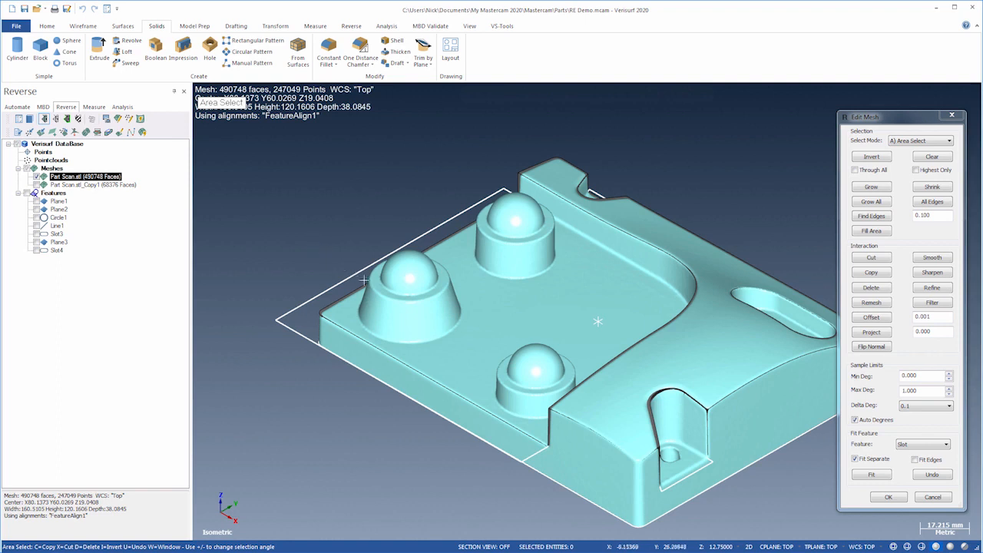
Select the flat ring around the tapered boss's dome with a maximum angle of 1.100 degrees and fit a plane to it
click(376, 285)
key(plus)
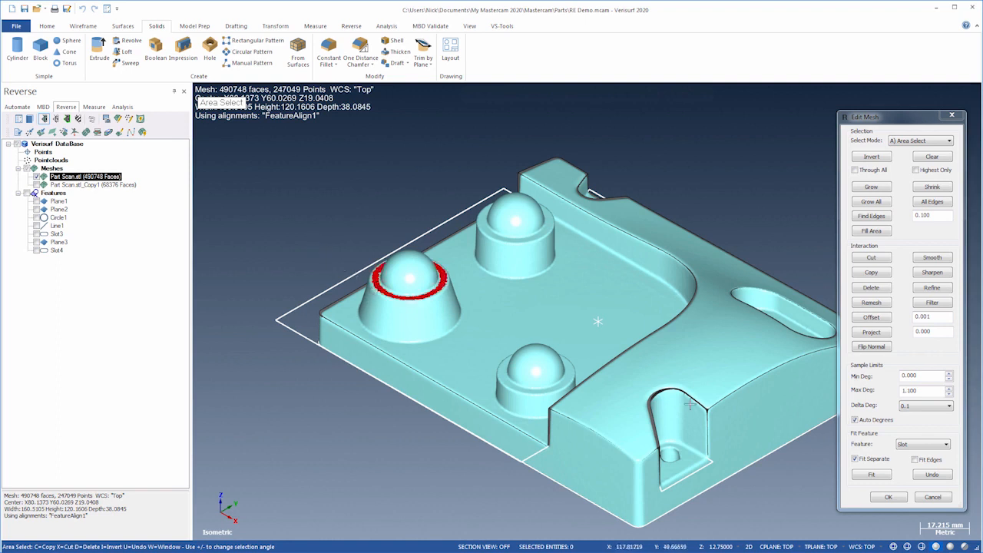
click(909, 443)
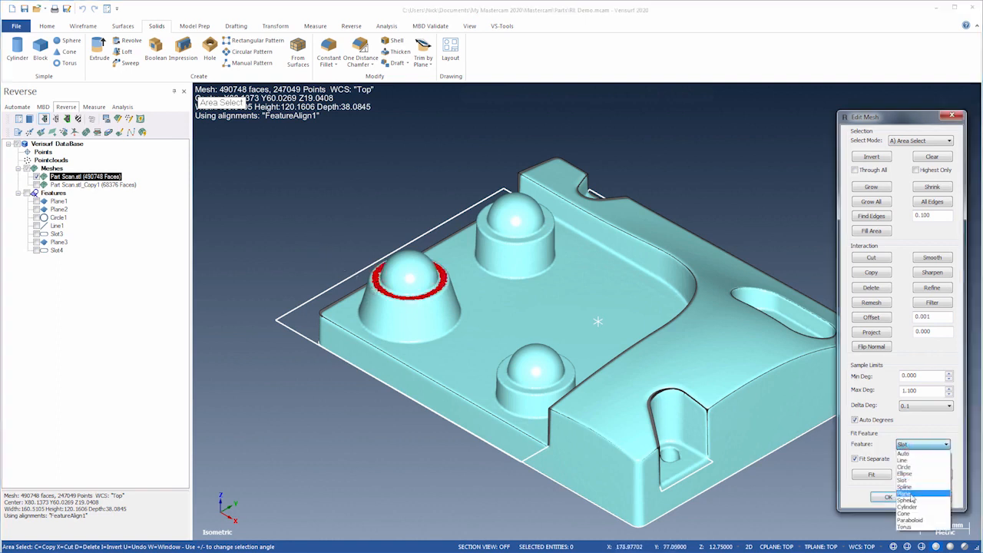
click(905, 493)
click(874, 475)
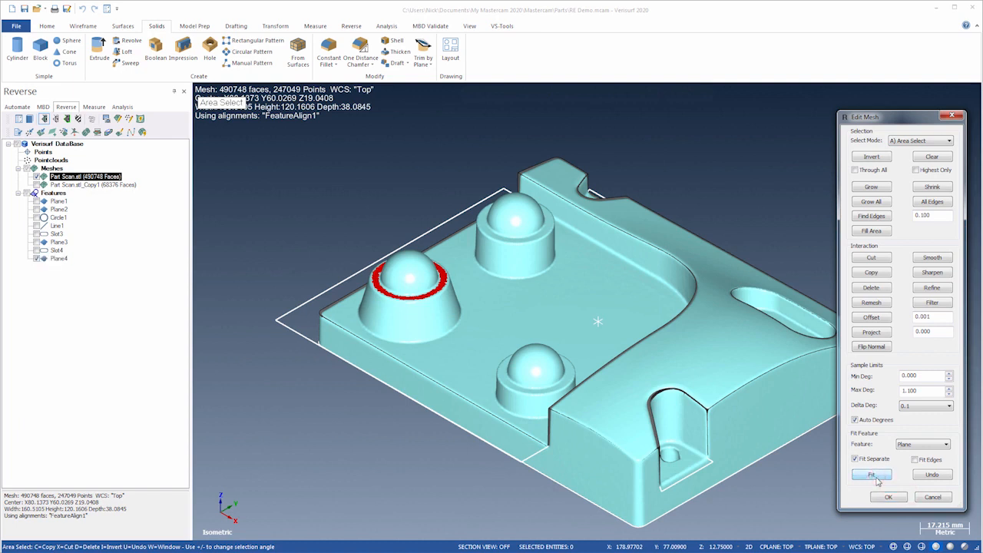
Select the sloped side wall of the tapered boss and fit a cone to it
click(415, 316)
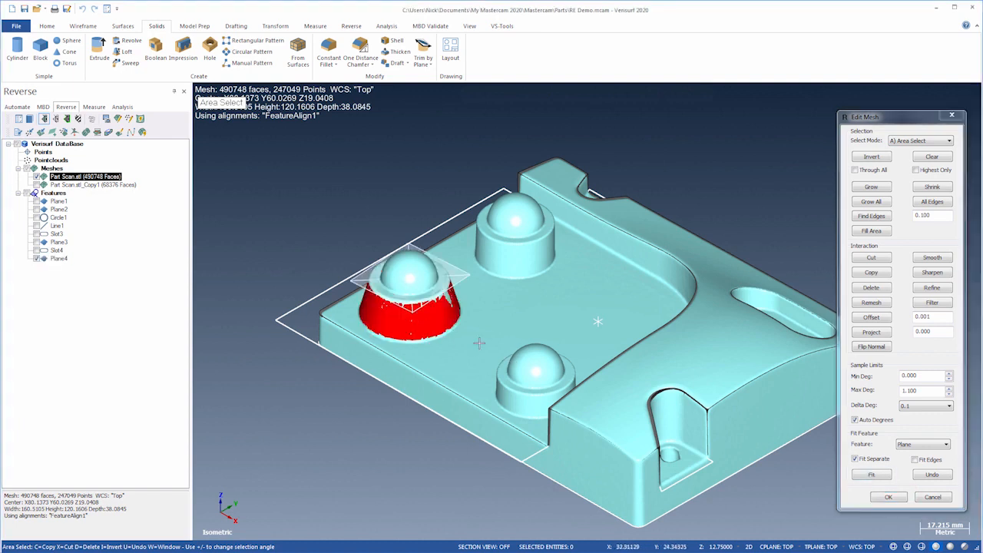
click(907, 444)
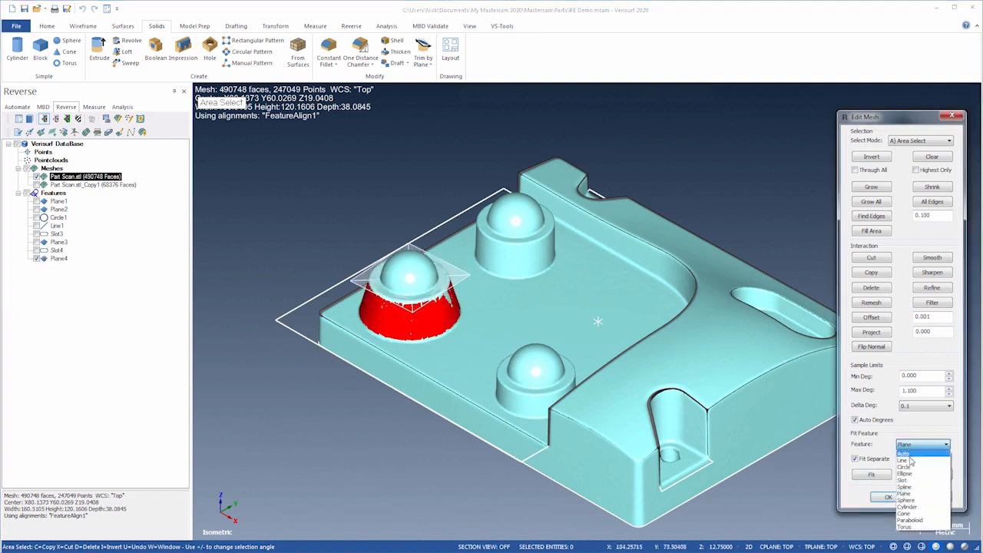
click(908, 512)
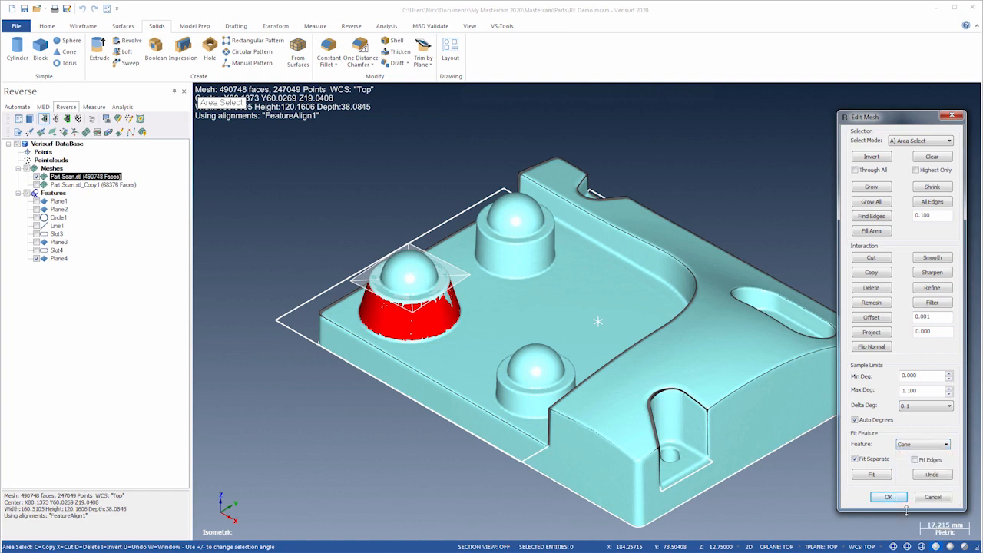
click(875, 476)
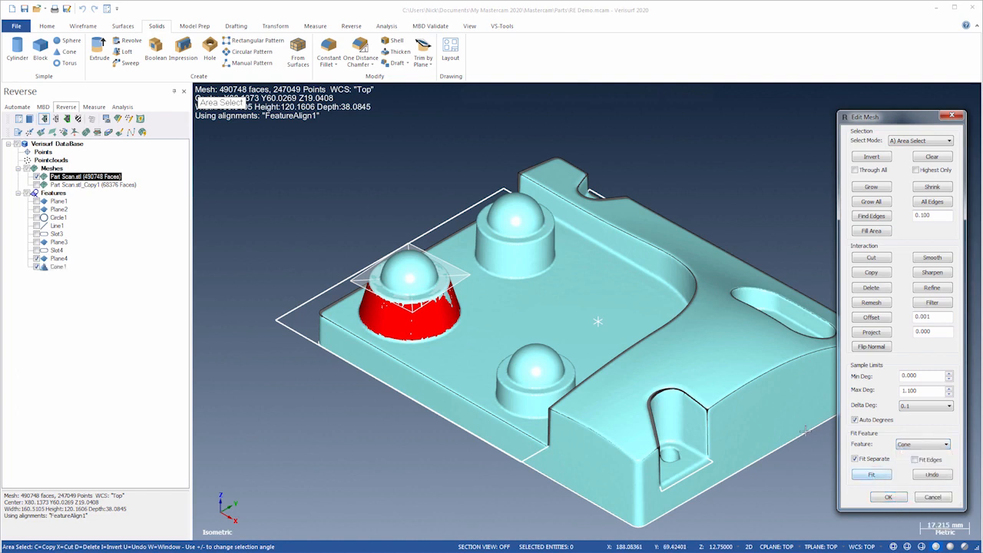
Select the flat ring around the rear boss's dome and fit a plane to it
click(549, 225)
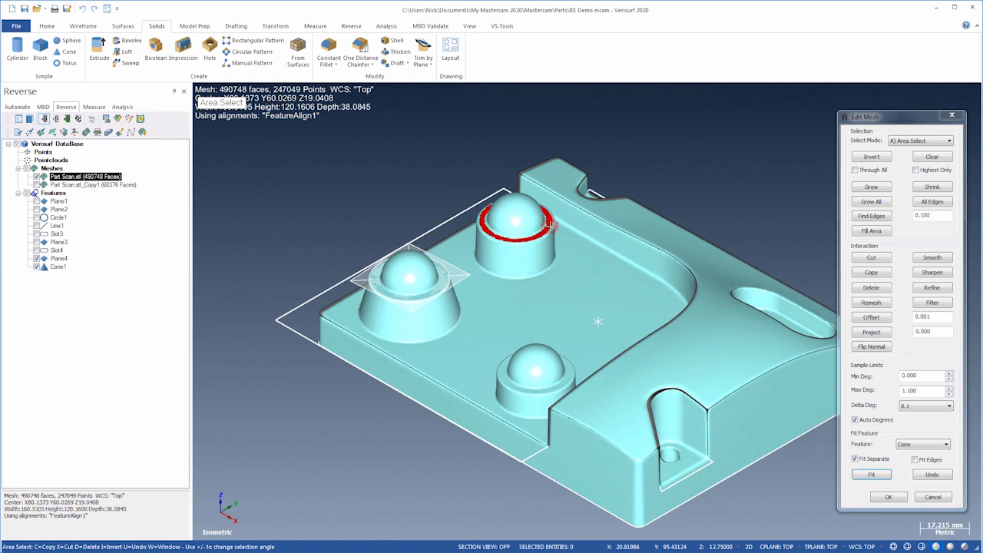
click(913, 444)
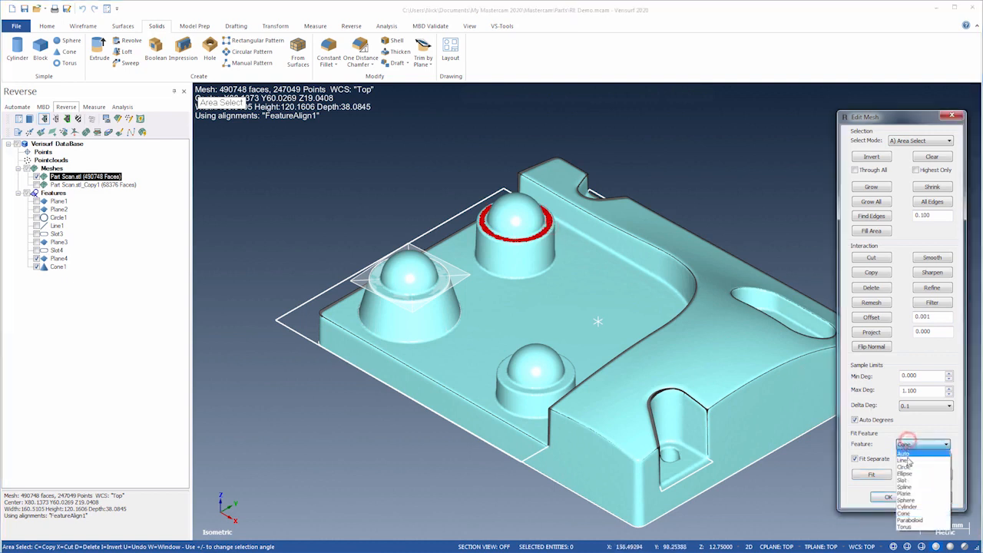
click(907, 492)
click(877, 474)
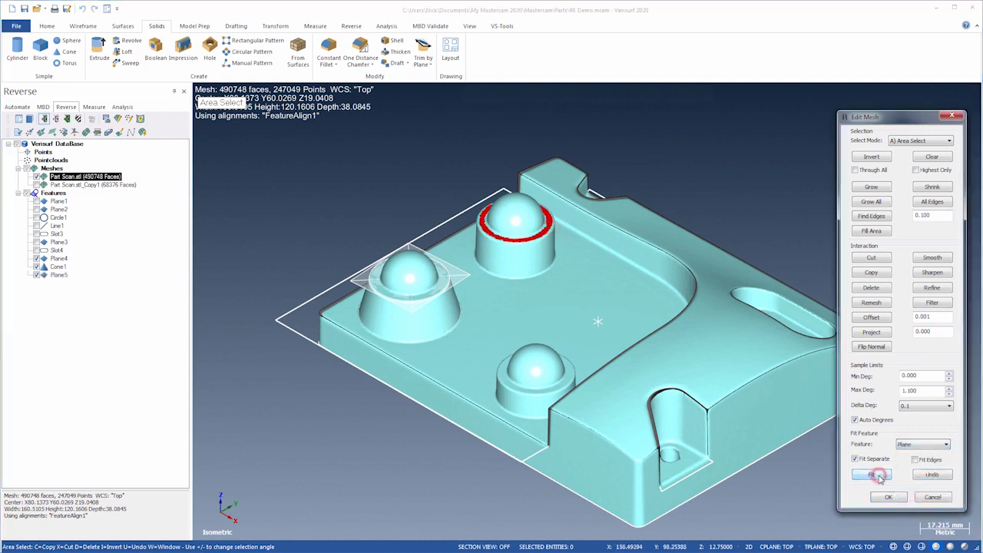
Select the side wall of the rear boss and fit a cone to it
click(531, 263)
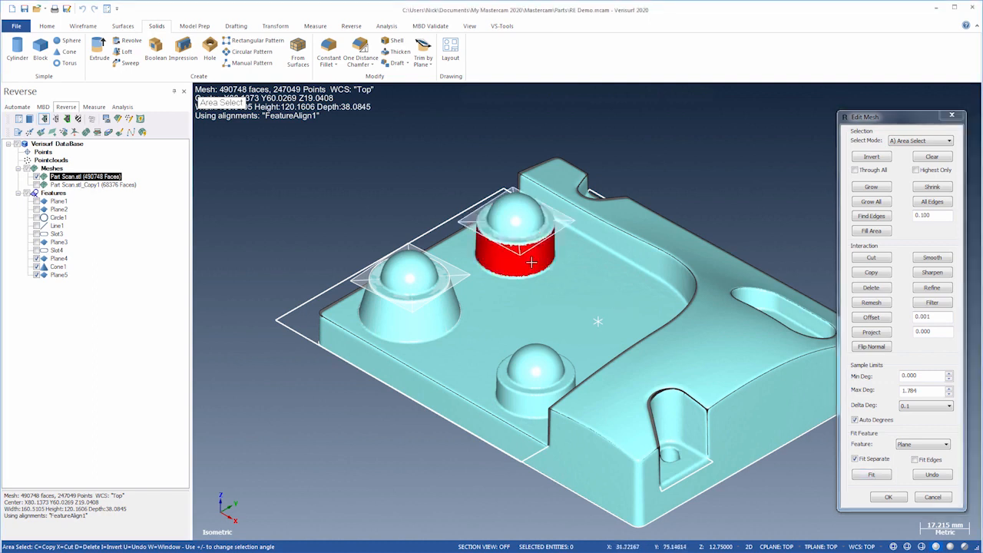
click(904, 445)
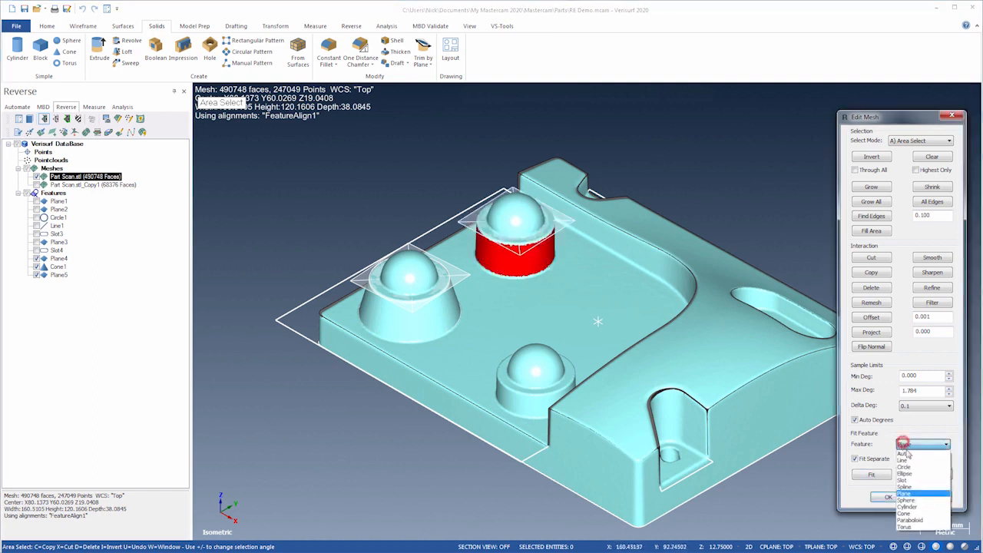
click(905, 514)
click(876, 475)
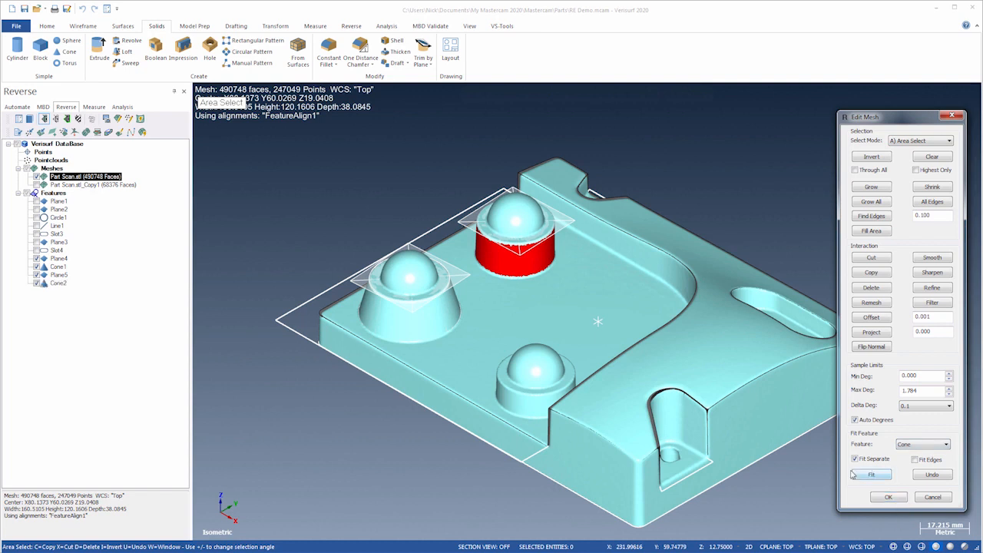
Select the flat ring around the front boss's dome and fit a plane to it
click(575, 381)
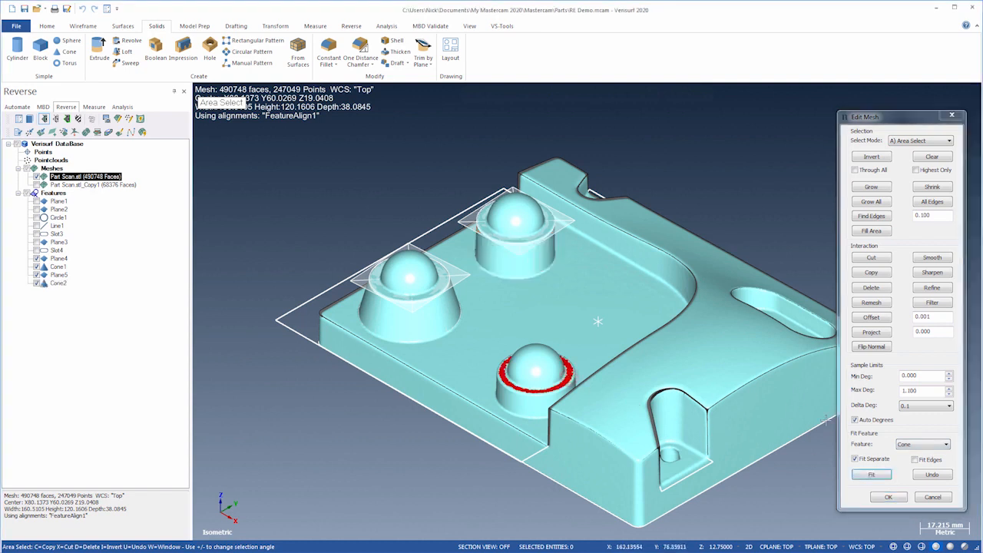
click(905, 444)
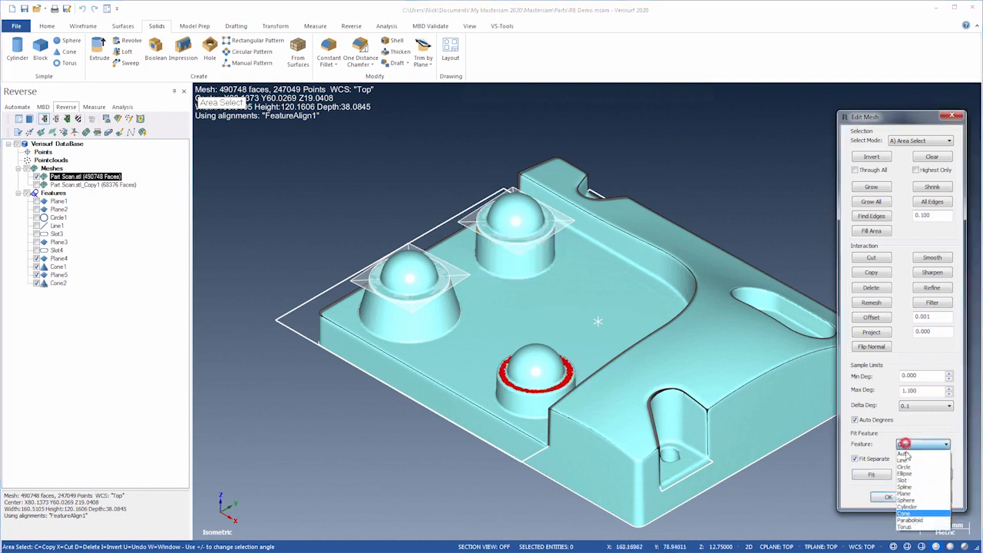
click(905, 493)
click(870, 476)
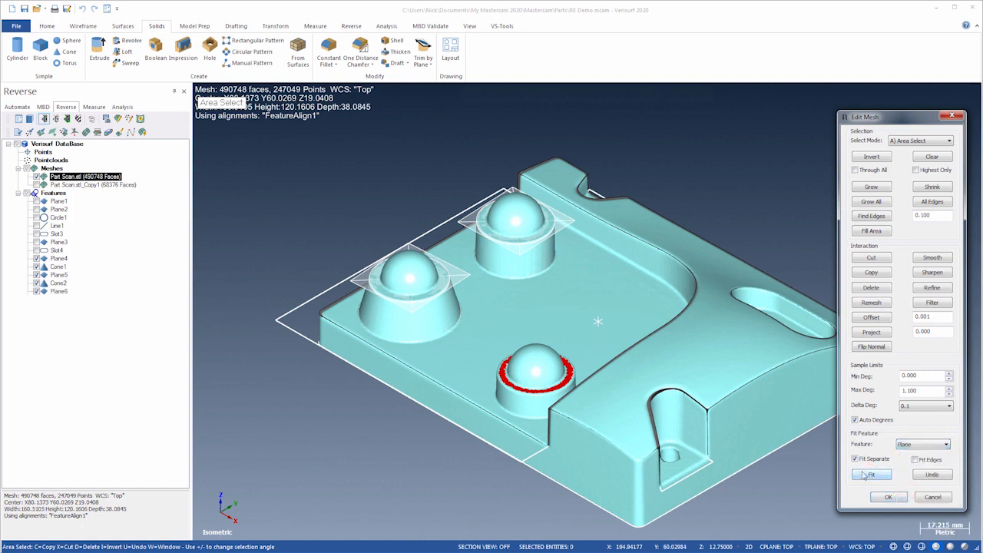
Select the side wall of the front boss and fit a cone to it
click(535, 407)
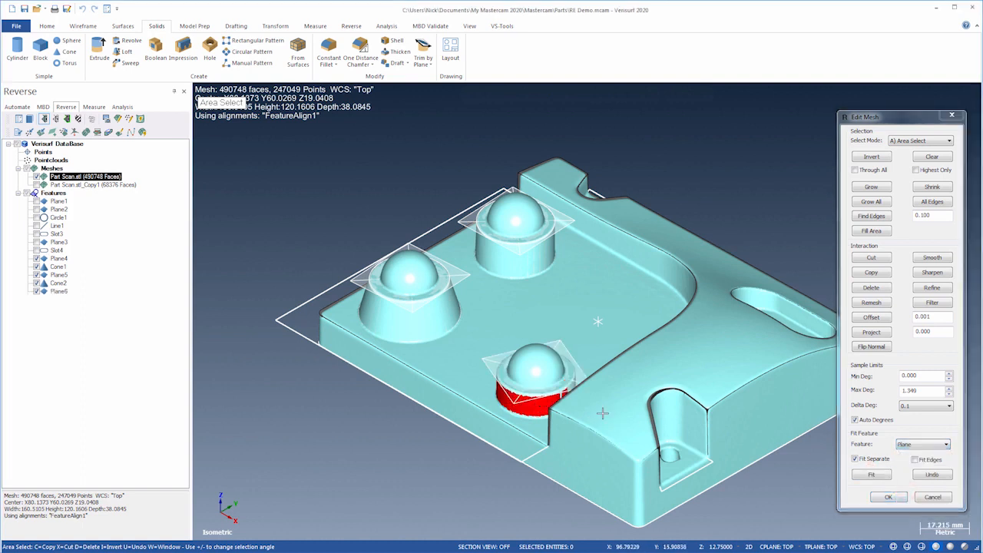
click(922, 446)
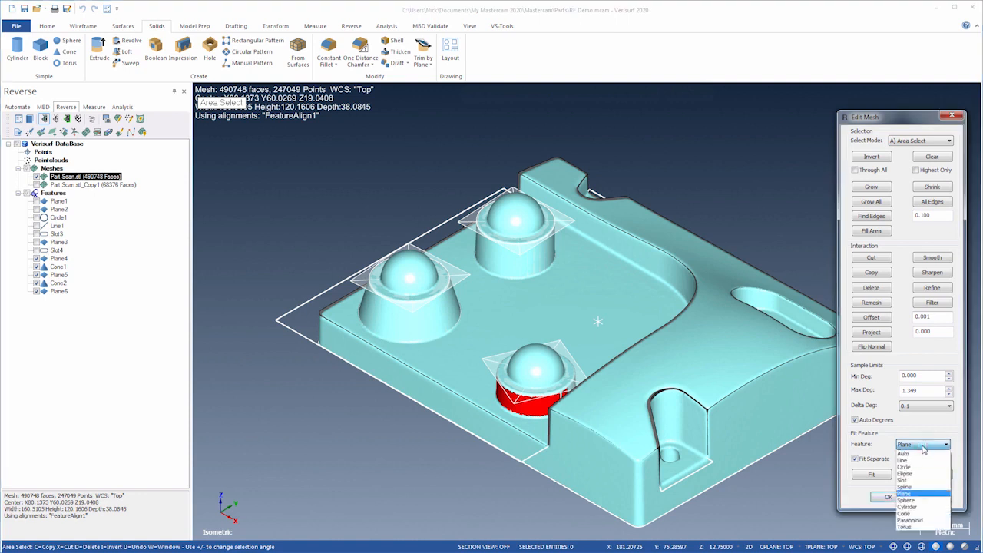
click(911, 512)
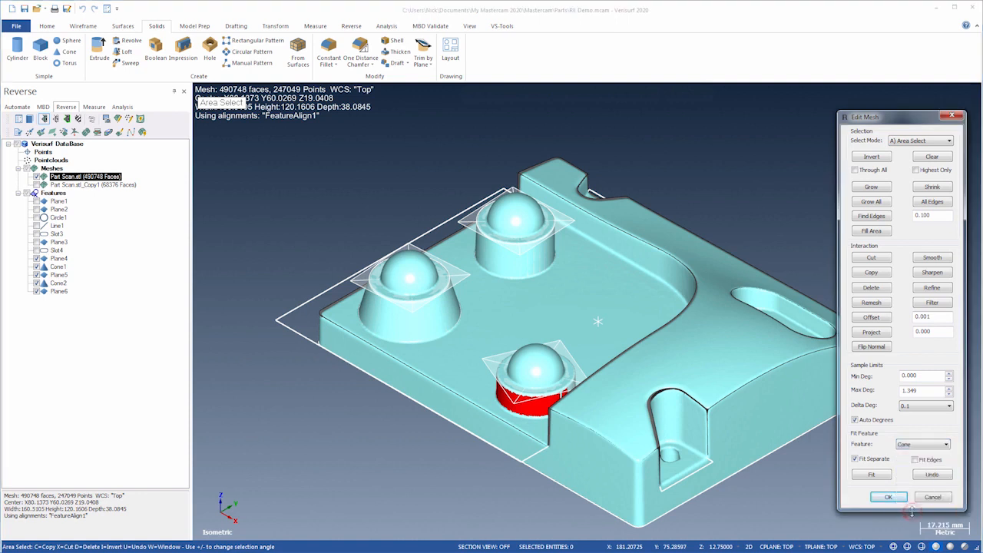
click(873, 476)
Select the front boss's dome, fit a sphere to it and inspect the fitted sphere's values
click(545, 369)
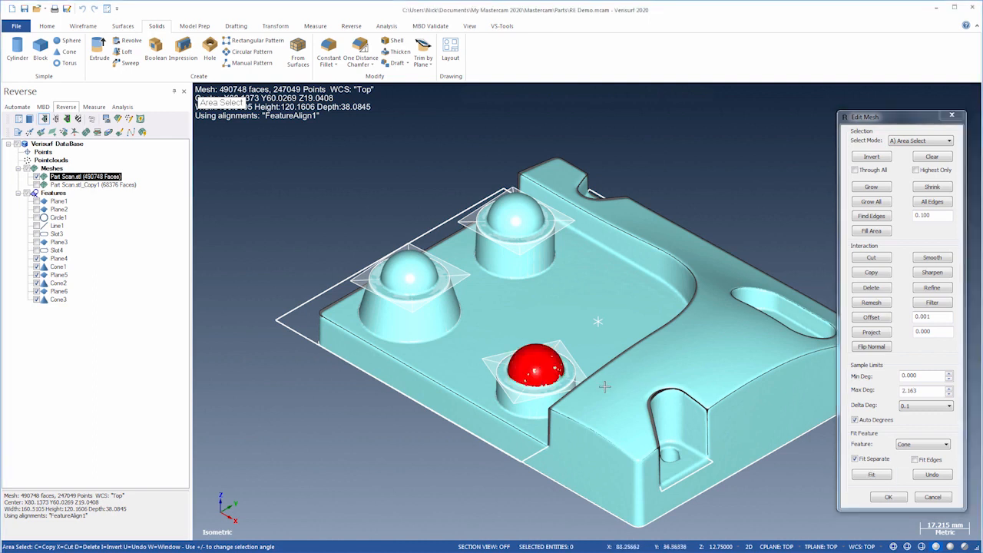
click(913, 443)
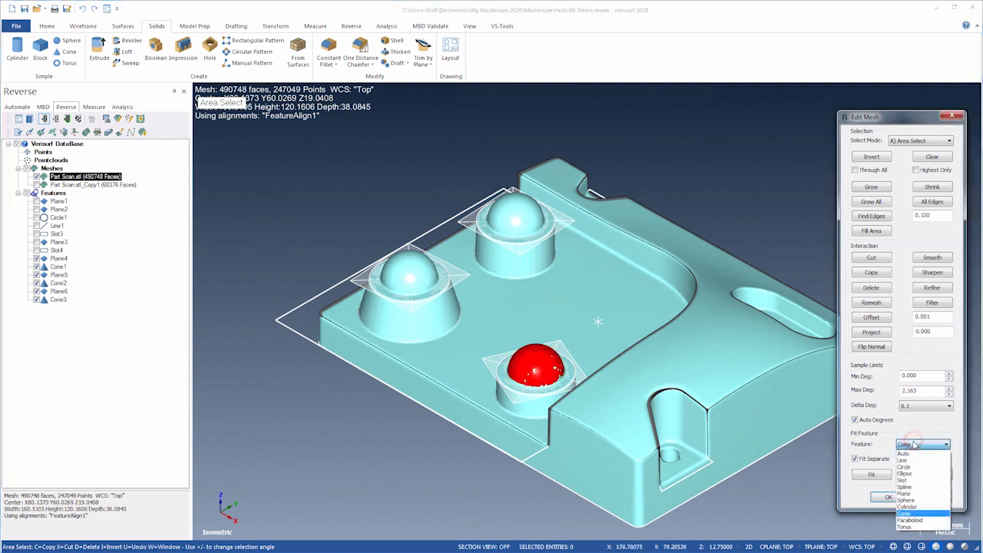
click(909, 500)
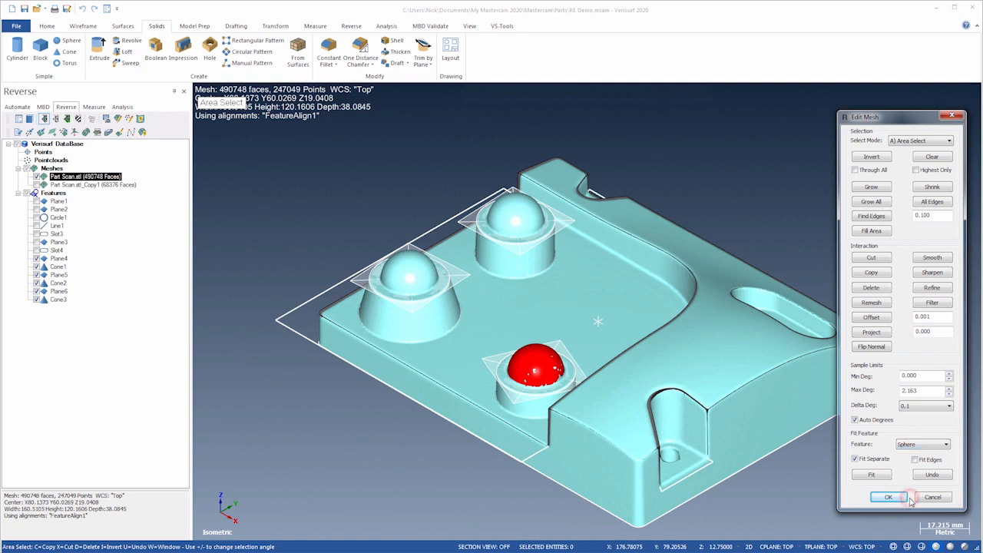
click(872, 476)
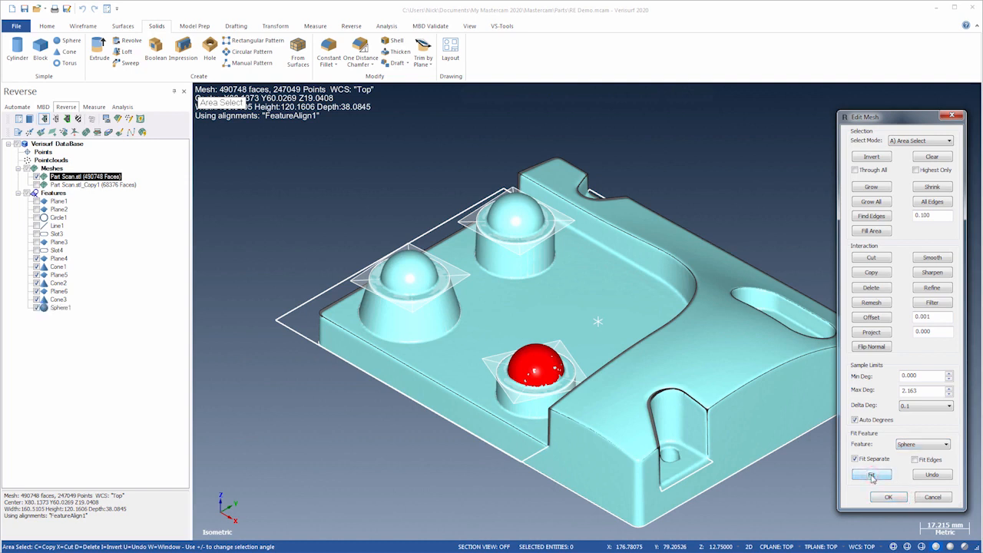
click(60, 308)
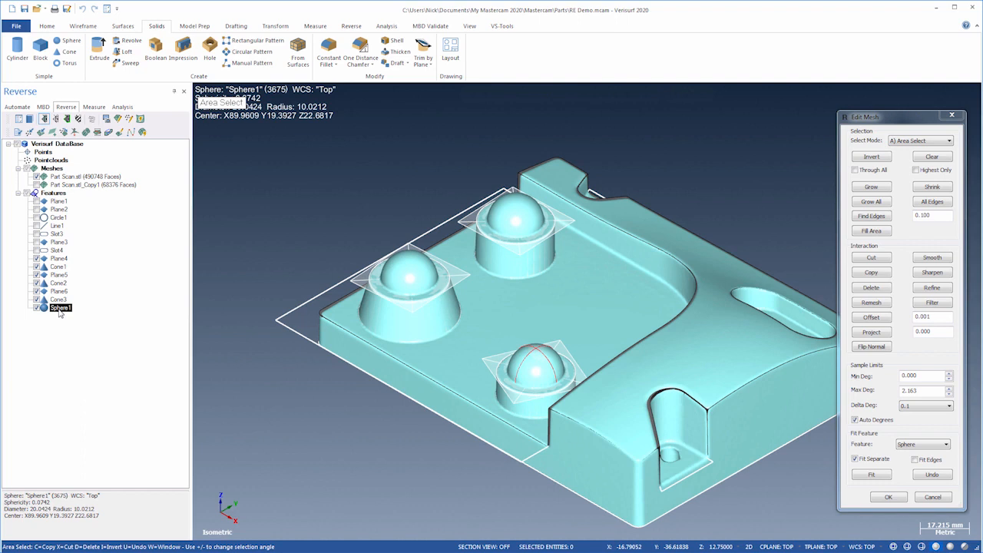
click(83, 322)
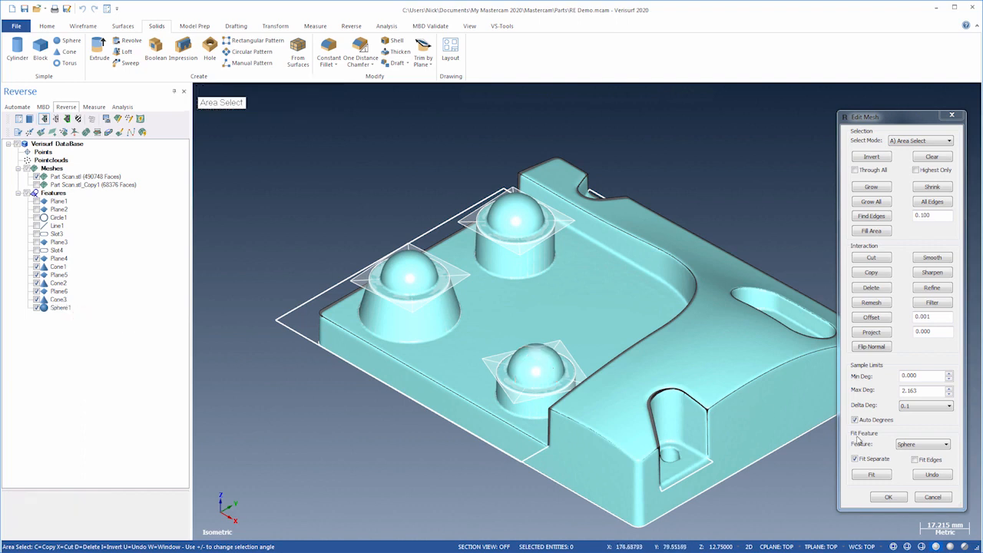
Undo the sphere fit on the front boss's dome and finish editing the mesh
click(930, 475)
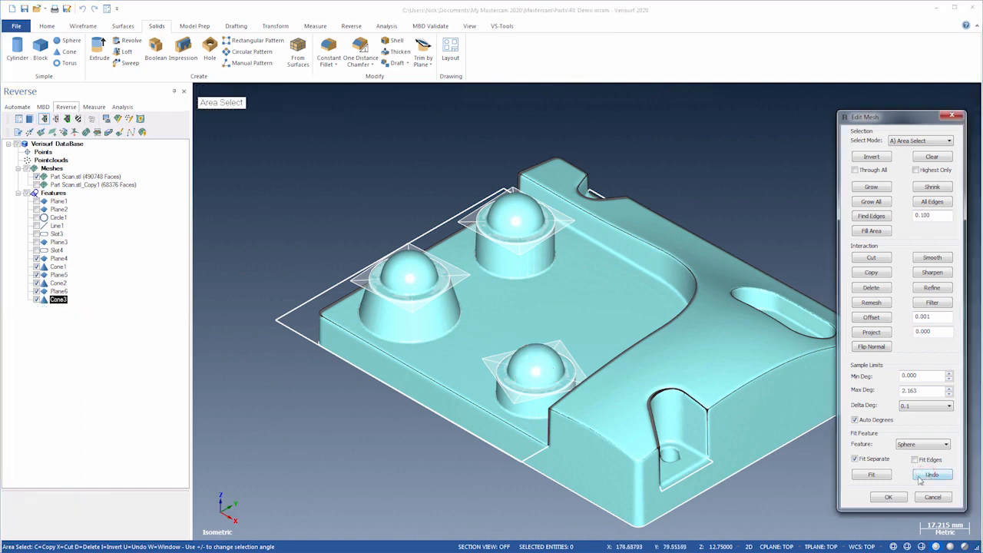
click(887, 496)
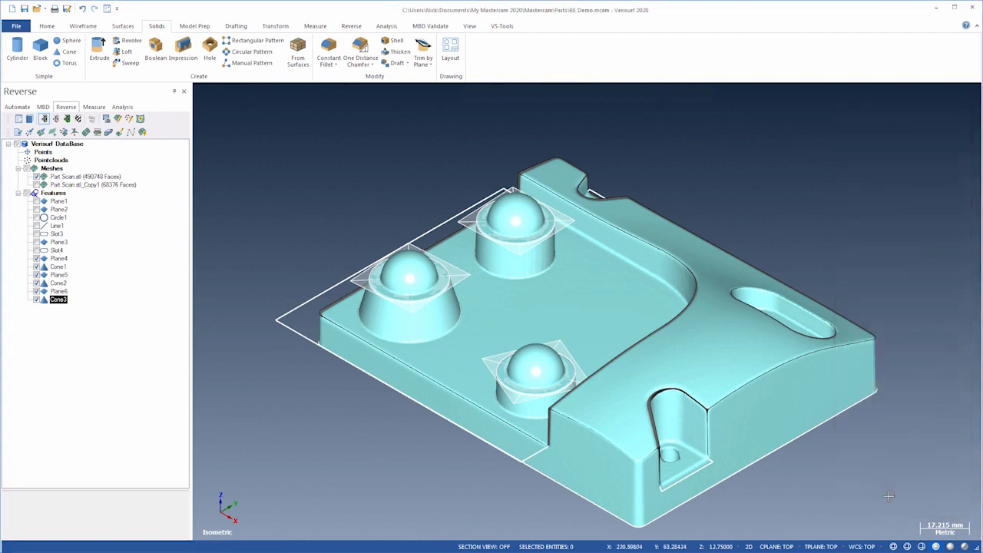
Select Cone1, Cone2 and Cone3 together and set their IJK direction vector with K at -1
click(57, 266)
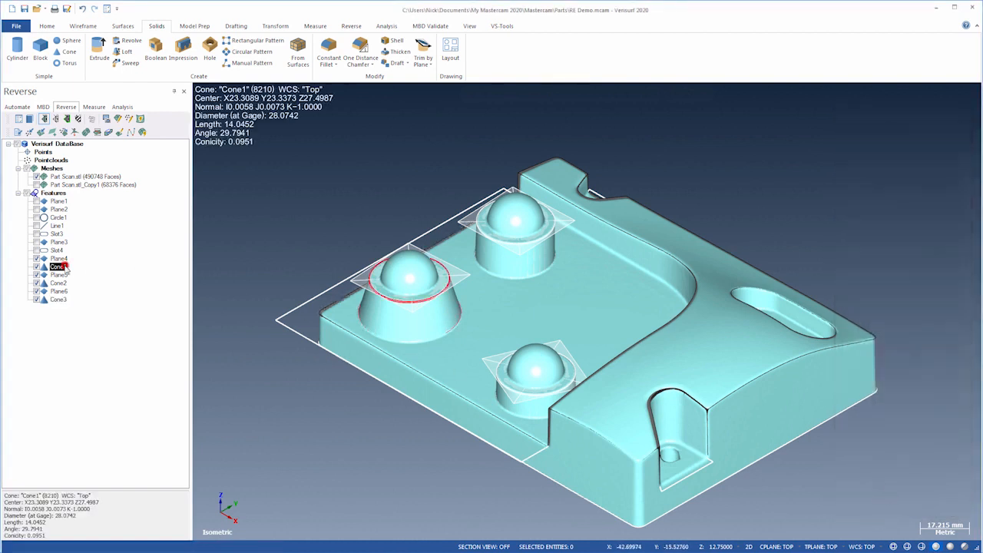
ctrl+click(58, 282)
ctrl+click(60, 299)
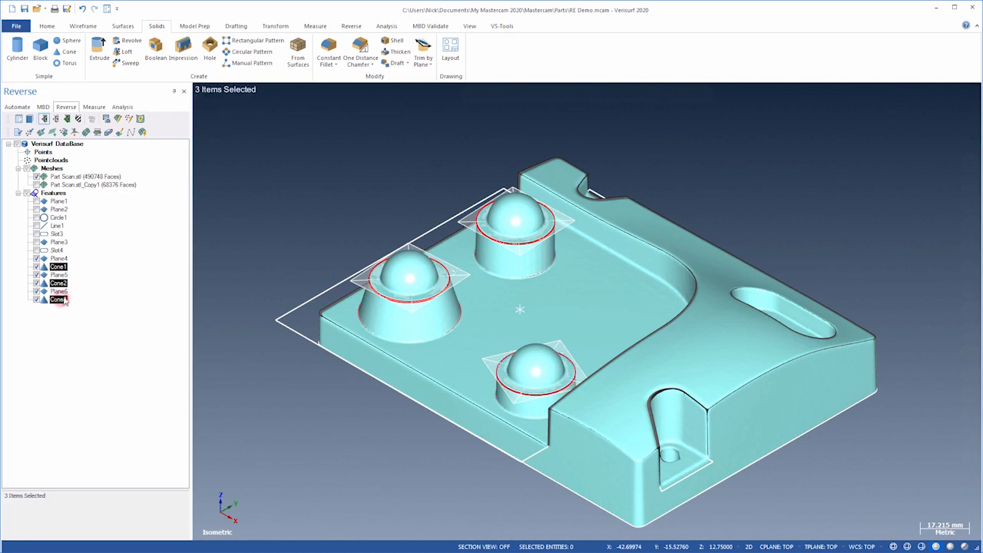
right_click(66, 300)
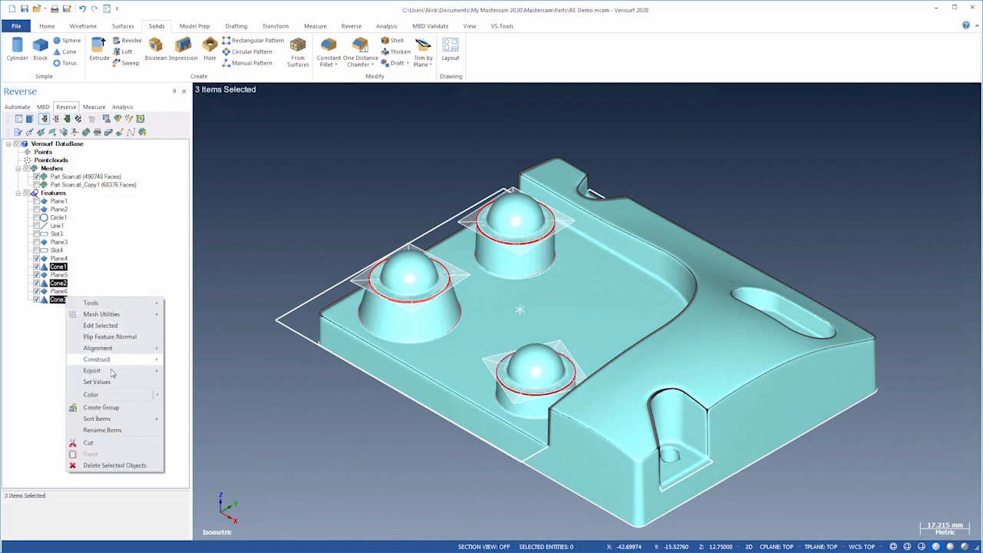
click(98, 381)
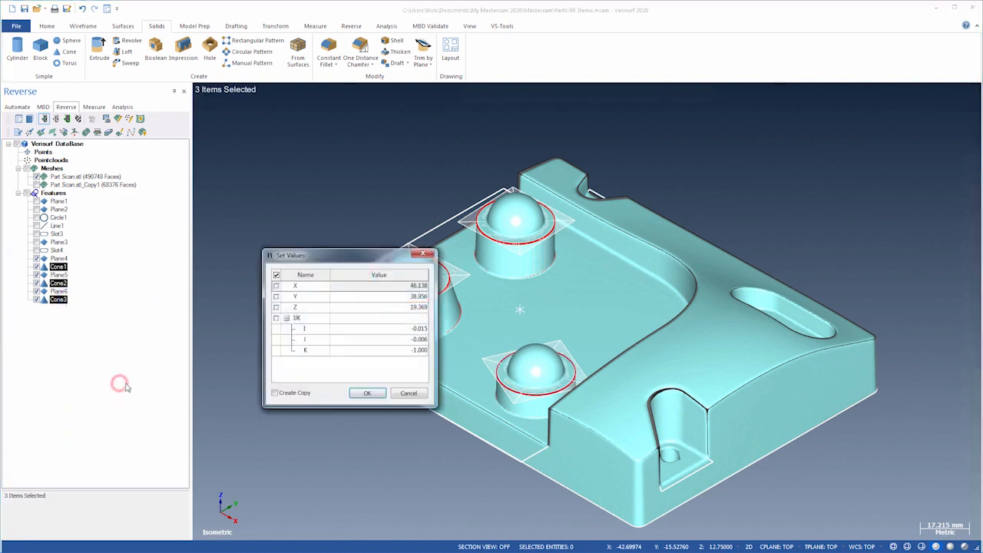
click(276, 317)
click(424, 349)
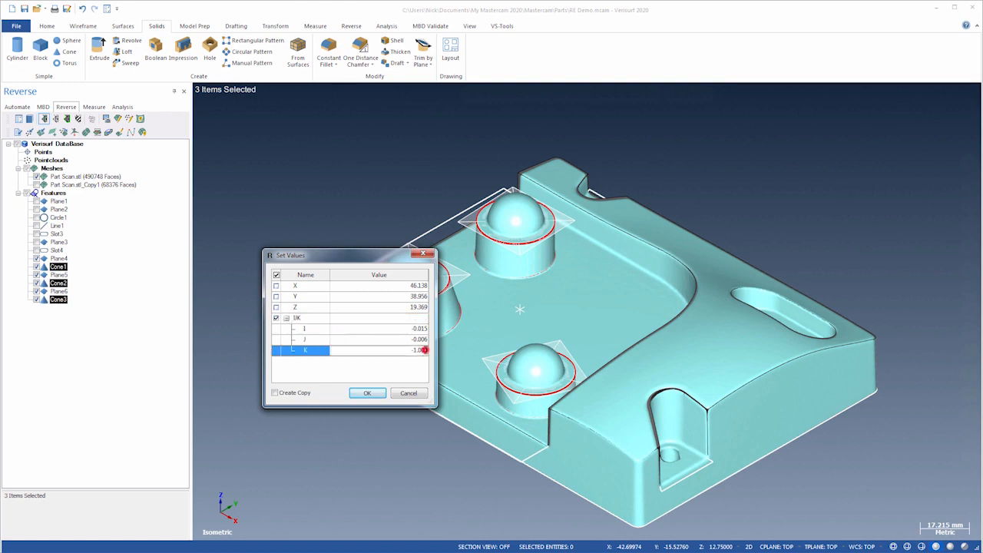
text(-1)
click(369, 392)
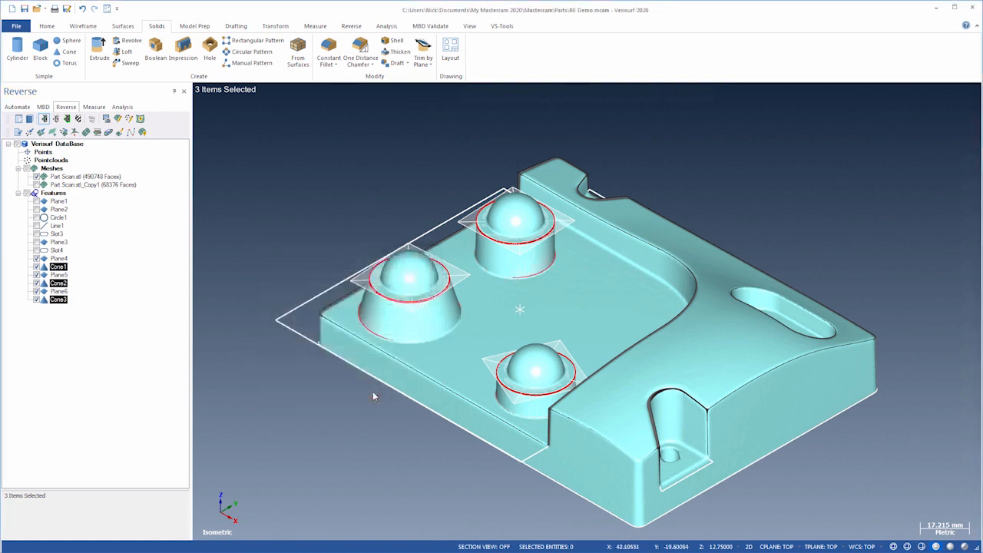
Export the three selected cones to CAD
right_click(63, 265)
mouse_move(96, 338)
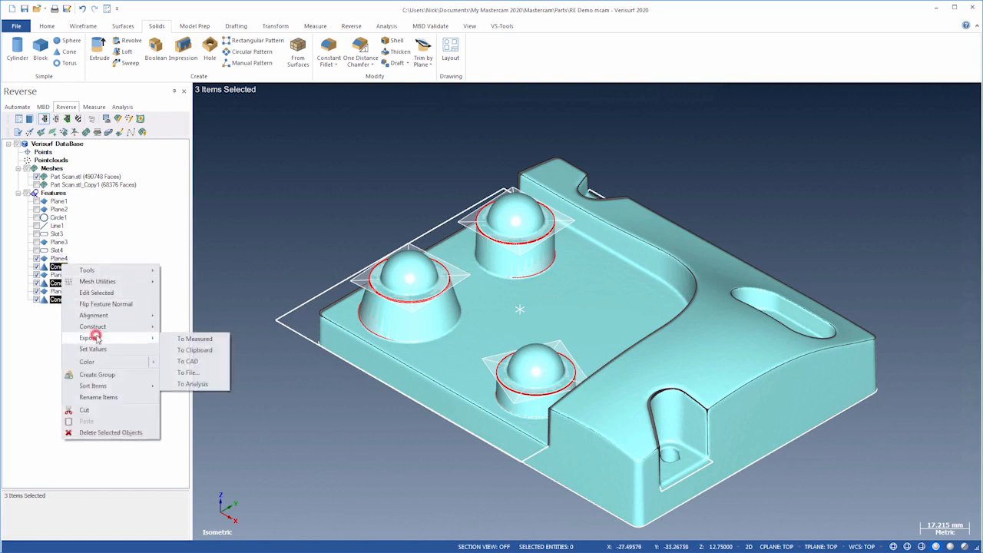
click(186, 361)
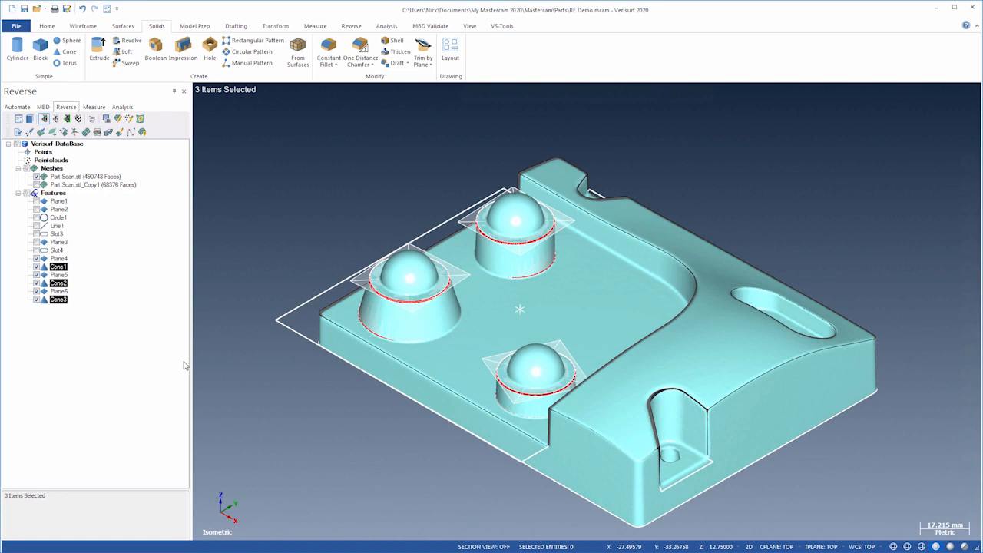
Hide the three boss planes, the three cones and the full part scan mesh
shift+click(81, 259)
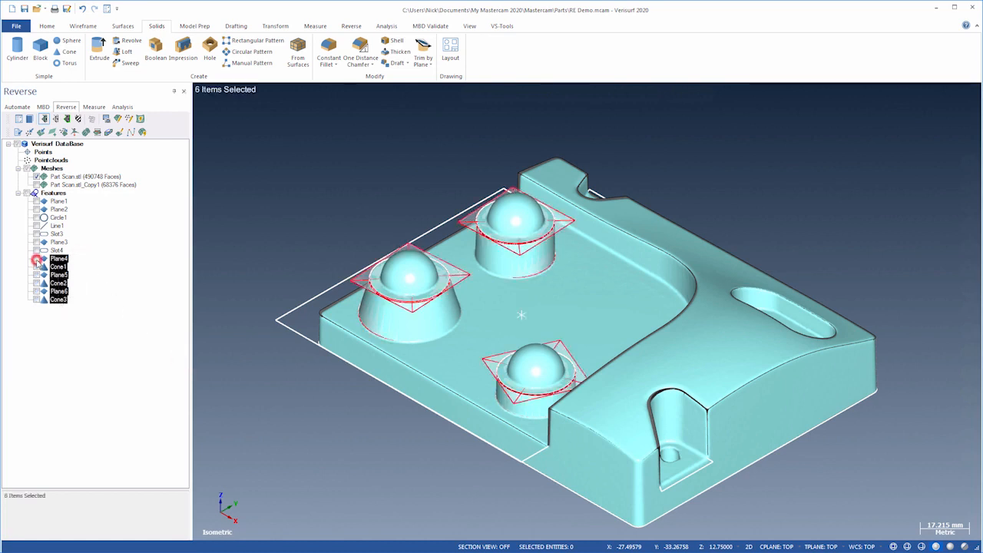
click(69, 252)
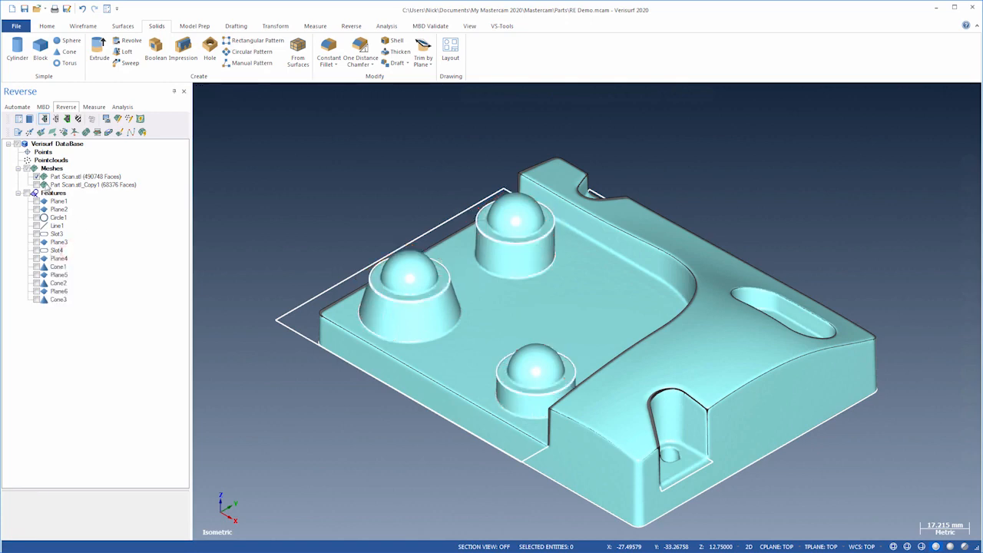
click(36, 176)
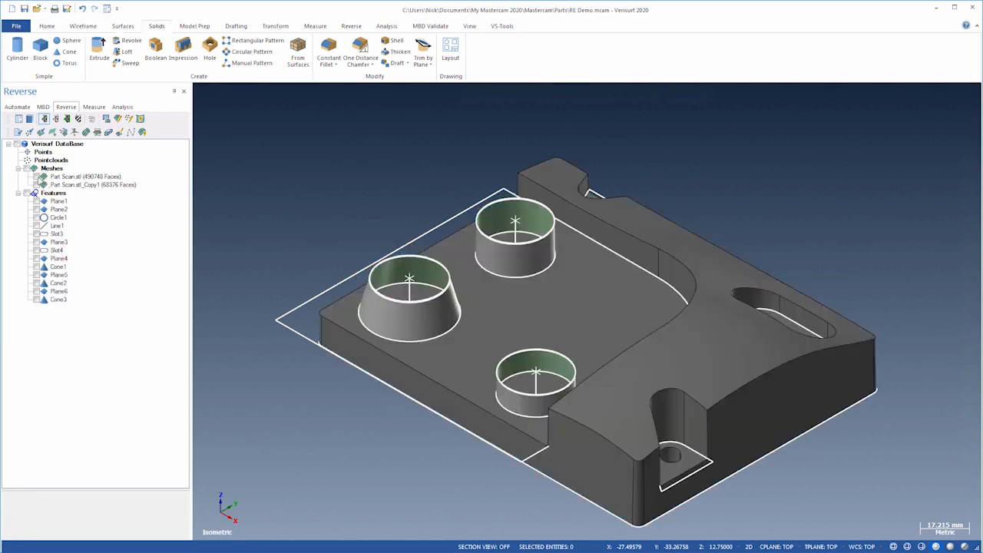
Delete the exported cone geometry of all three bosses except the upper circle of each
key(alt+1)
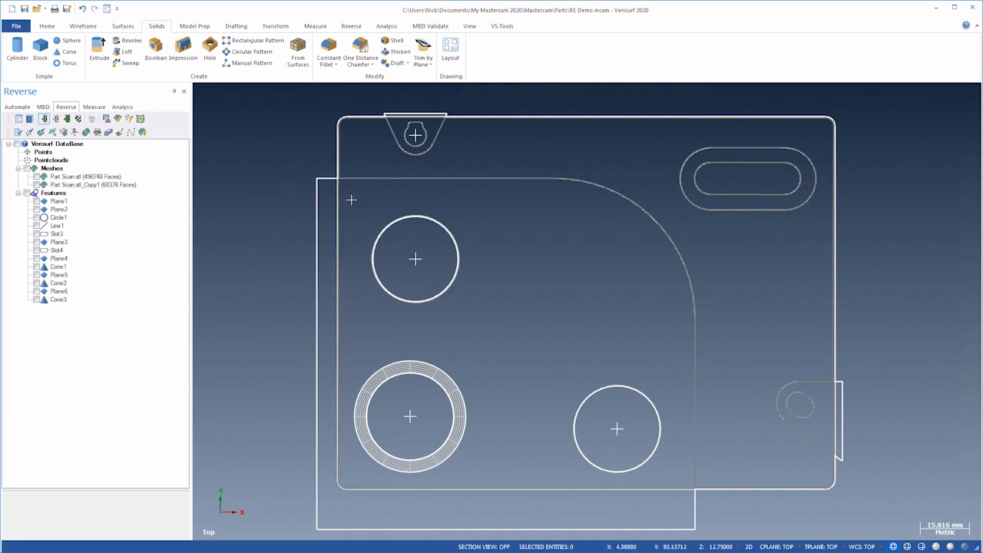
drag(354, 298, 671, 483)
key(alt+7)
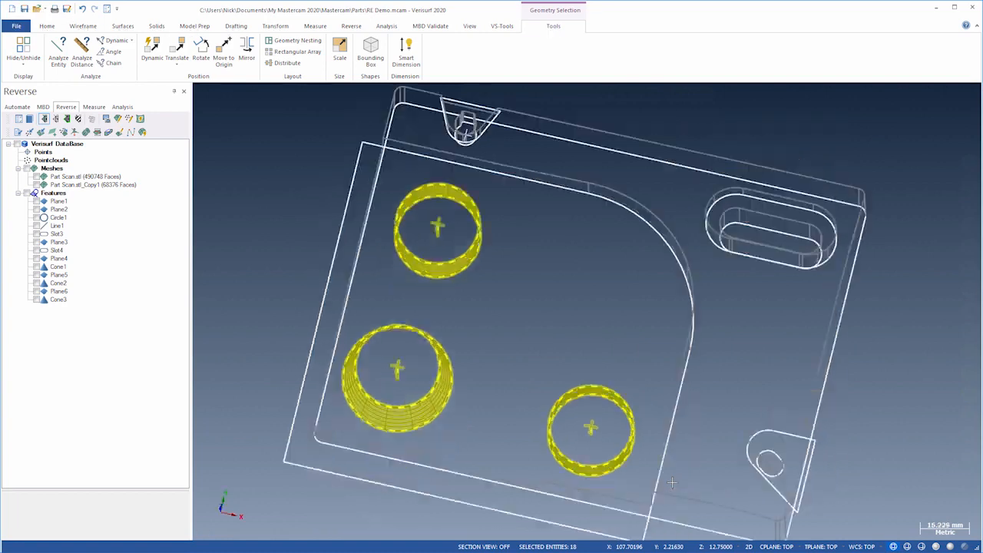
click(564, 349)
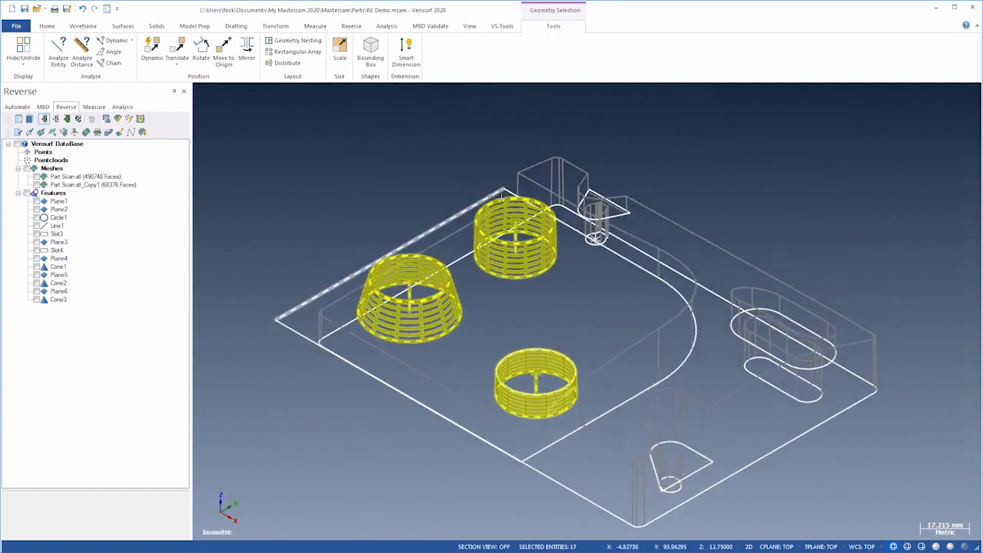
click(501, 197)
click(443, 258)
key(Return)
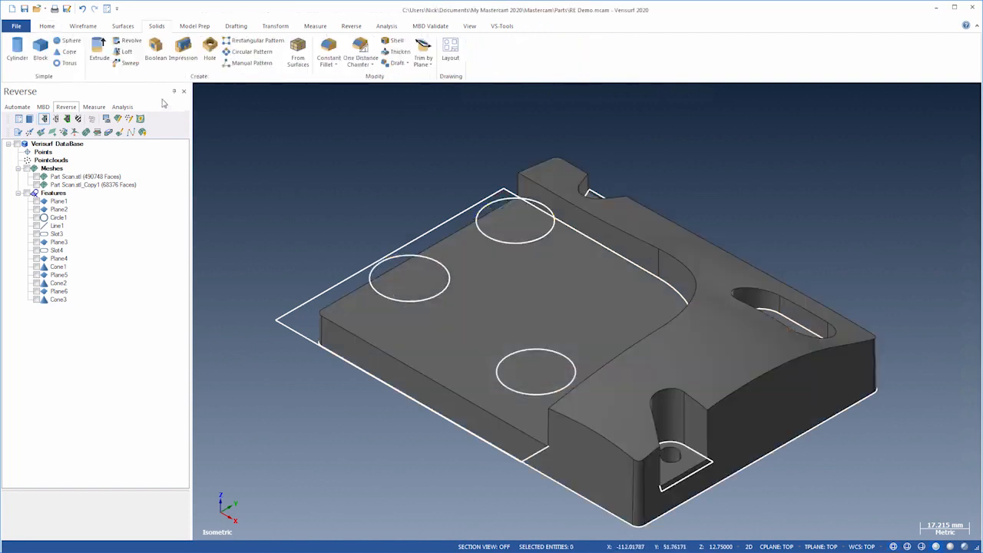
Extrude the tapered boss's upper circle as an added boss 14.749 mm down to the corner of the pocket floor
click(99, 50)
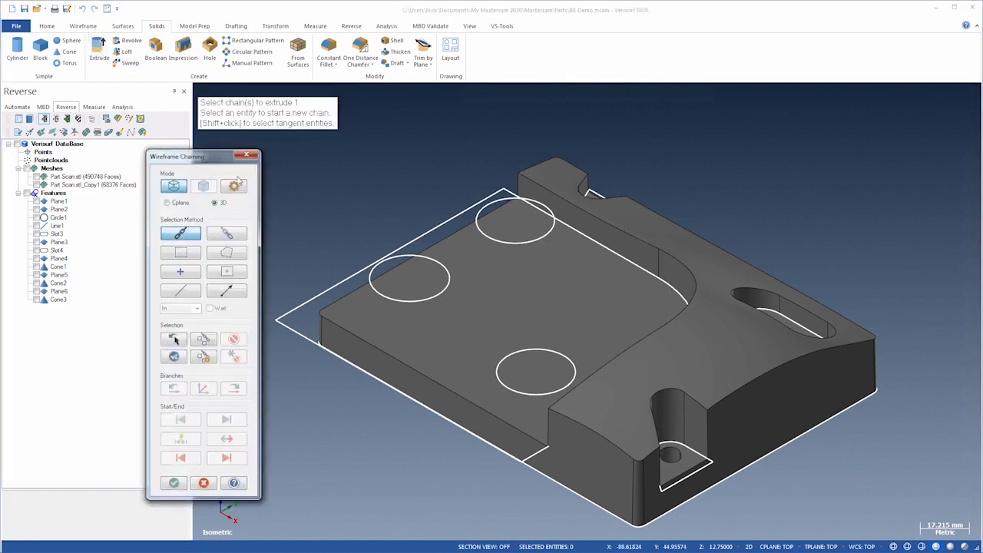
click(371, 288)
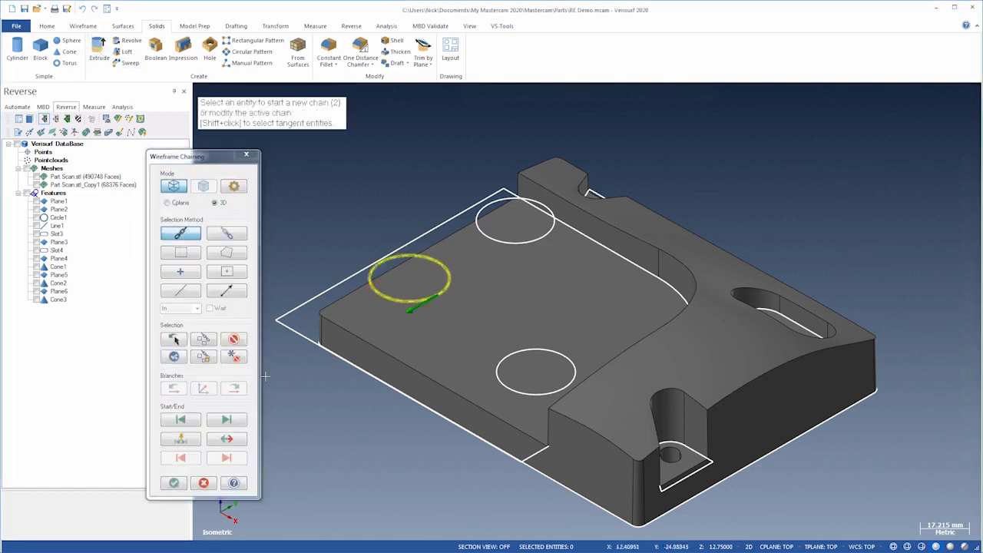
click(174, 483)
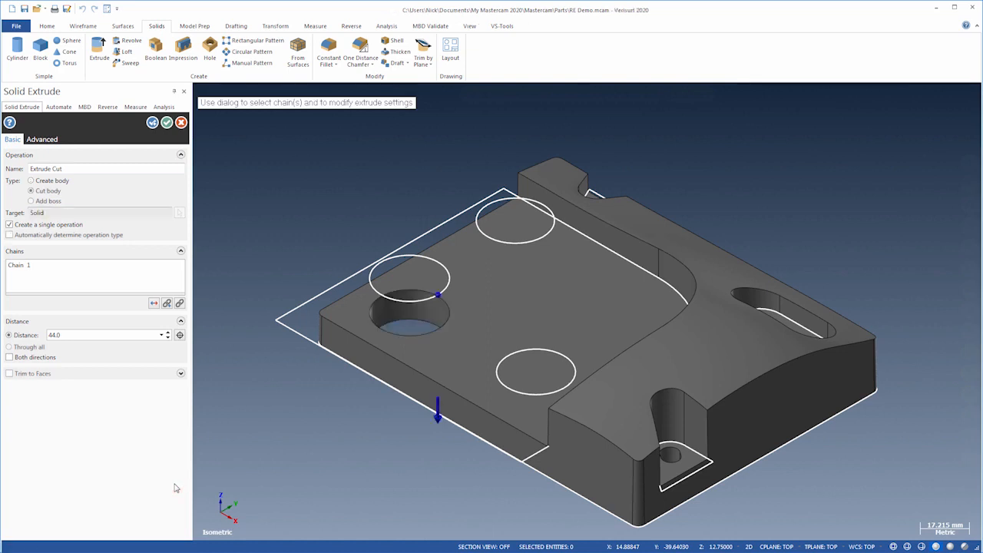
click(32, 202)
click(181, 334)
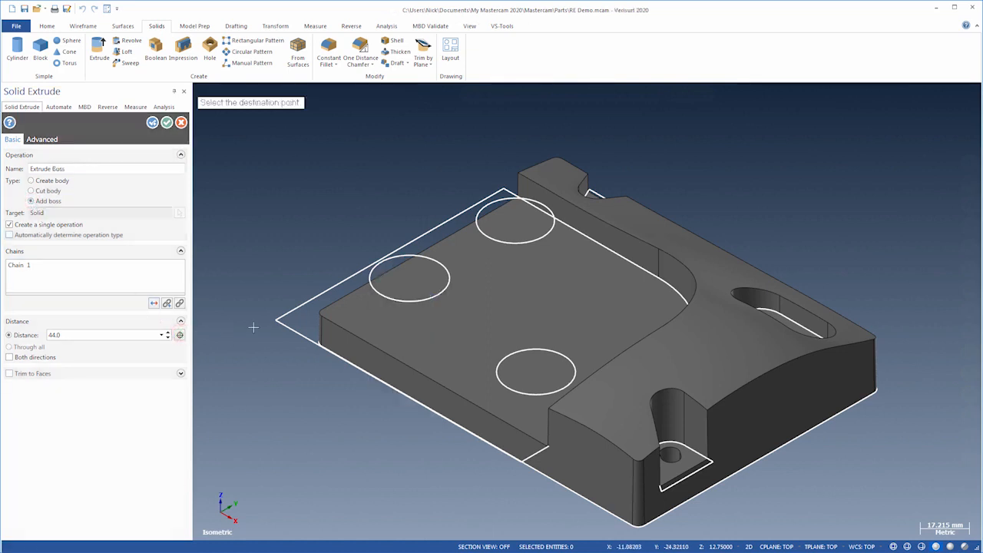
click(321, 316)
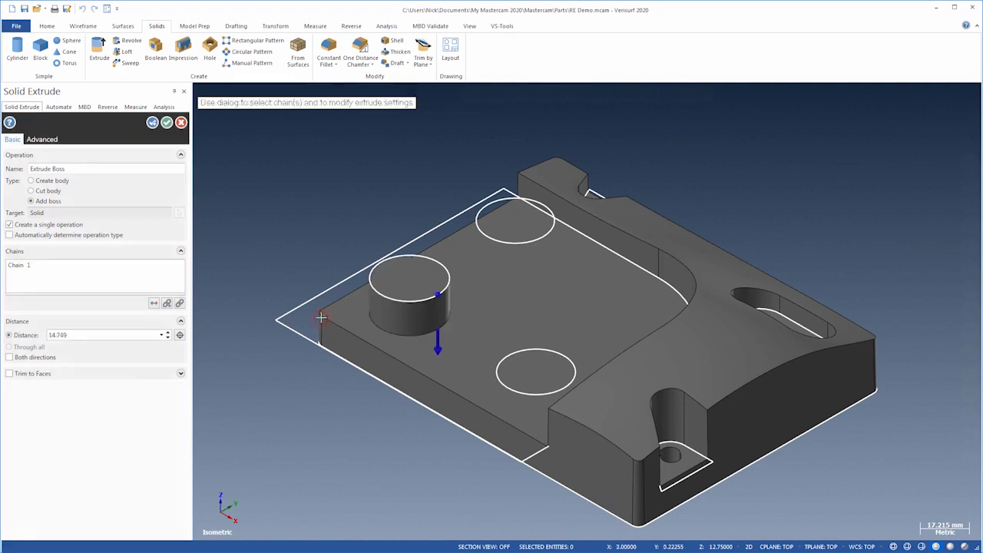
Apply a reversed 15° draft to the tapered boss extrusion so it widens towards the pocket floor, and create it
click(47, 142)
click(9, 154)
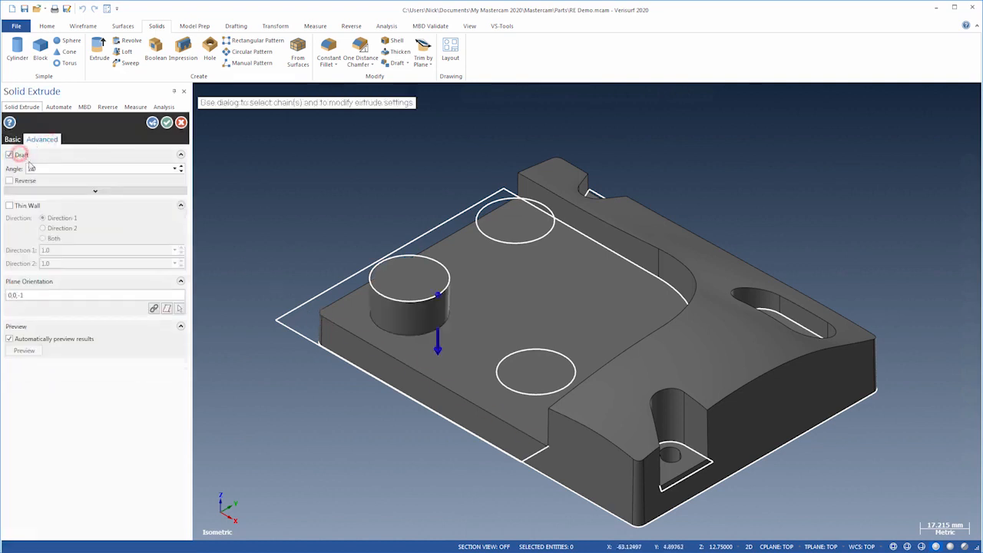
click(38, 168)
text(15)
key(Return)
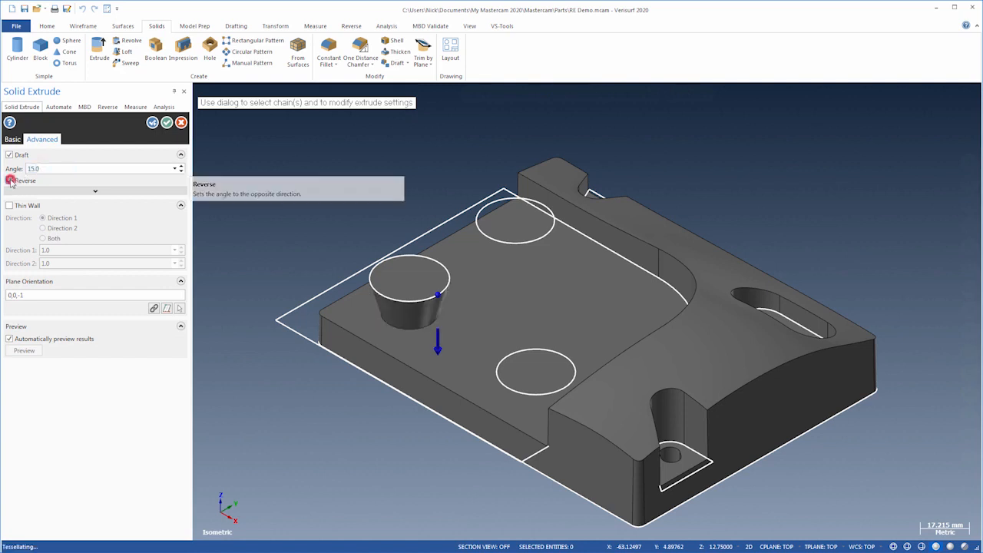
click(10, 181)
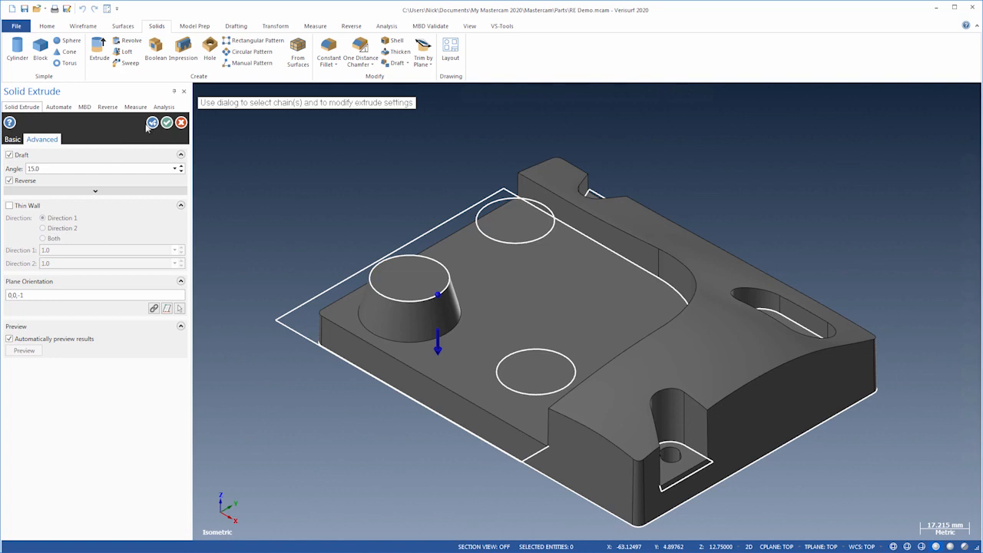
click(152, 123)
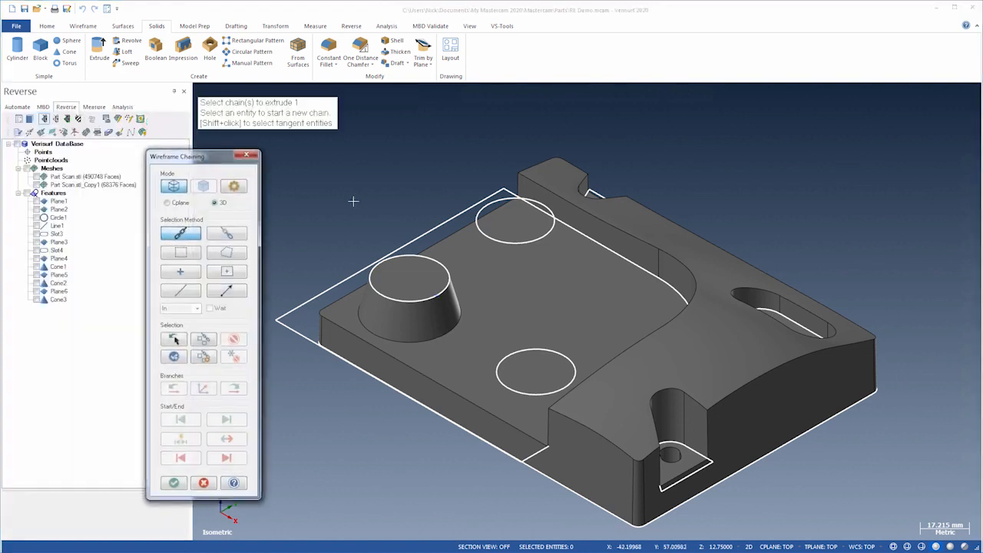
Extrude the rear boss's upper circle as an added boss 15.01545 mm down to the pocket floor corner with a reversed 1° draft
click(478, 227)
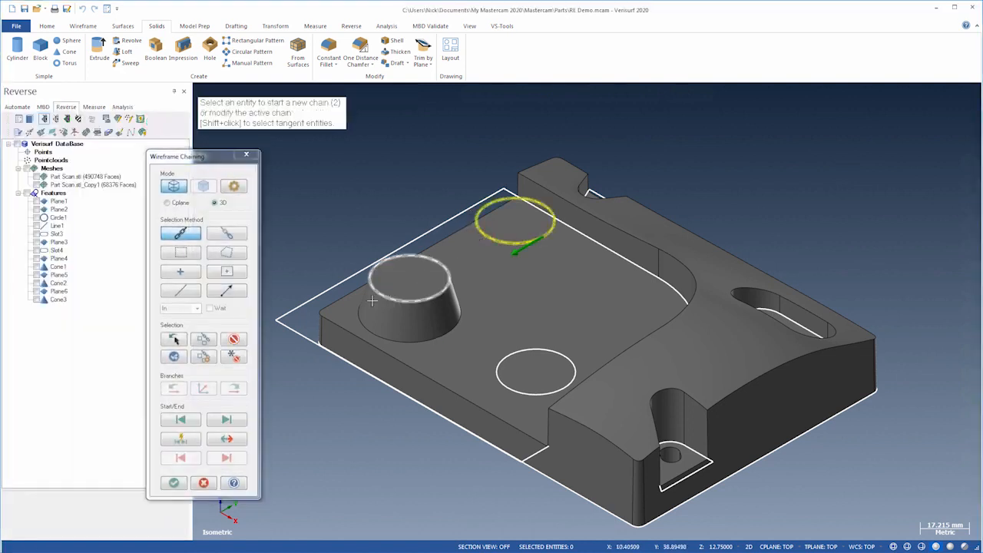
click(173, 486)
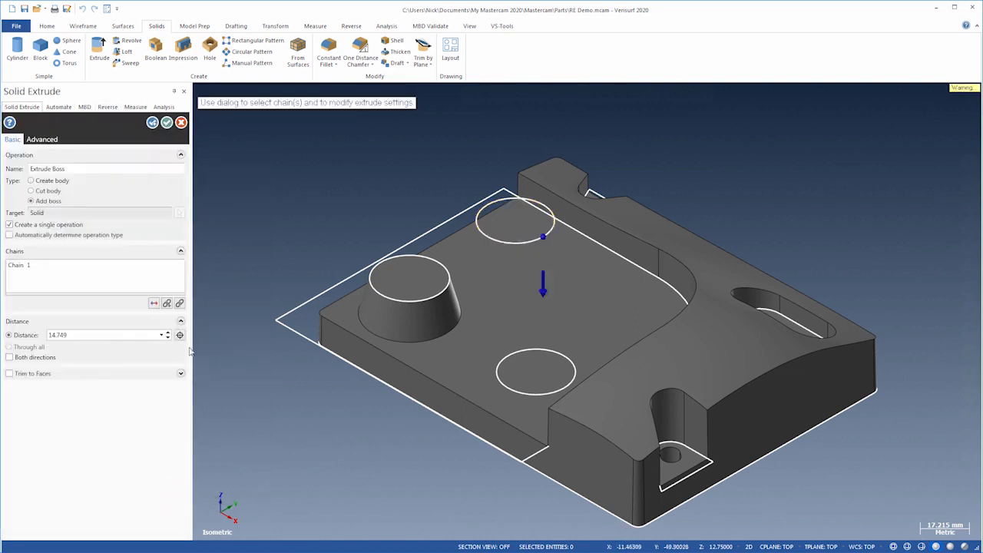
click(180, 335)
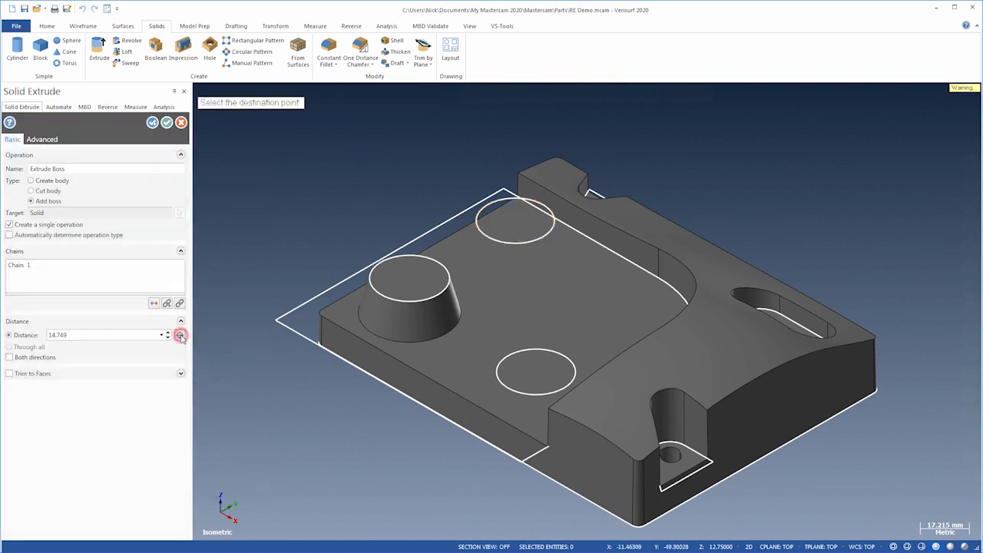
click(321, 316)
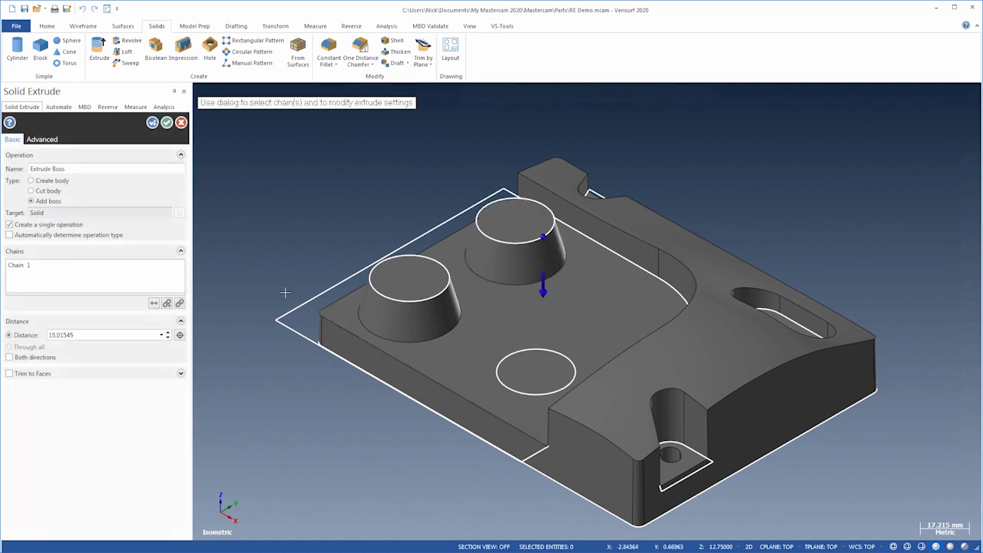
click(43, 141)
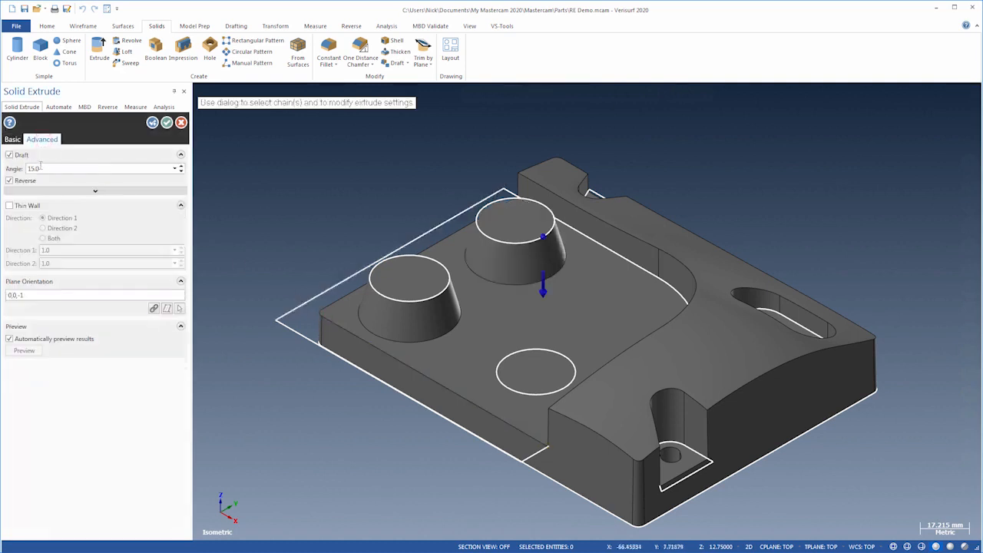
key(Return)
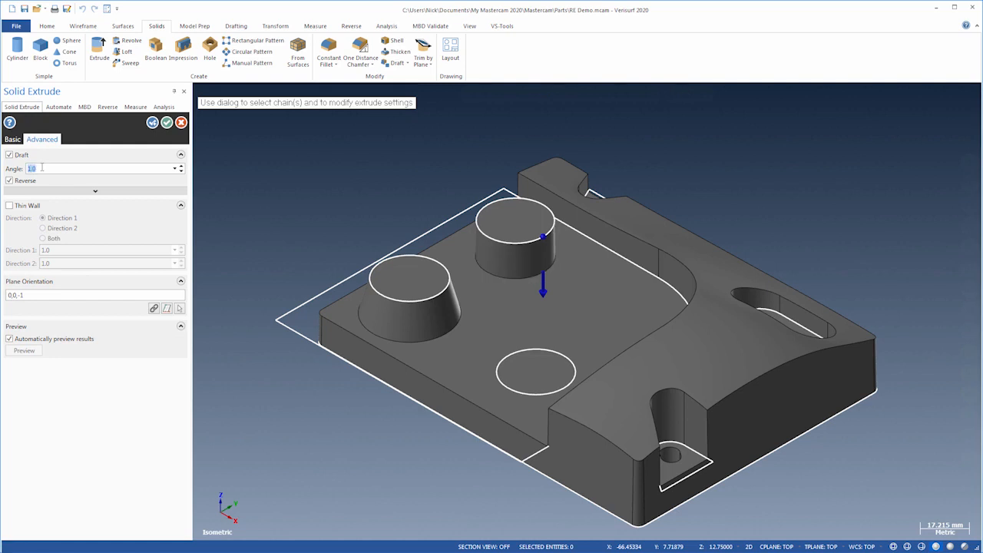
click(152, 123)
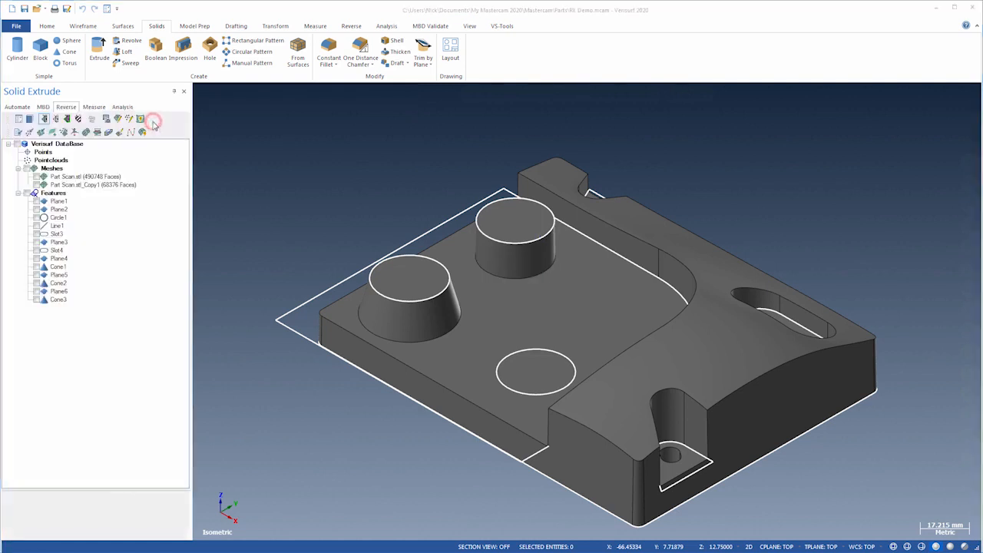
Extrude the front boss's upper circle as an added boss 9.92759 mm down to the pocket floor corner
click(497, 370)
click(174, 483)
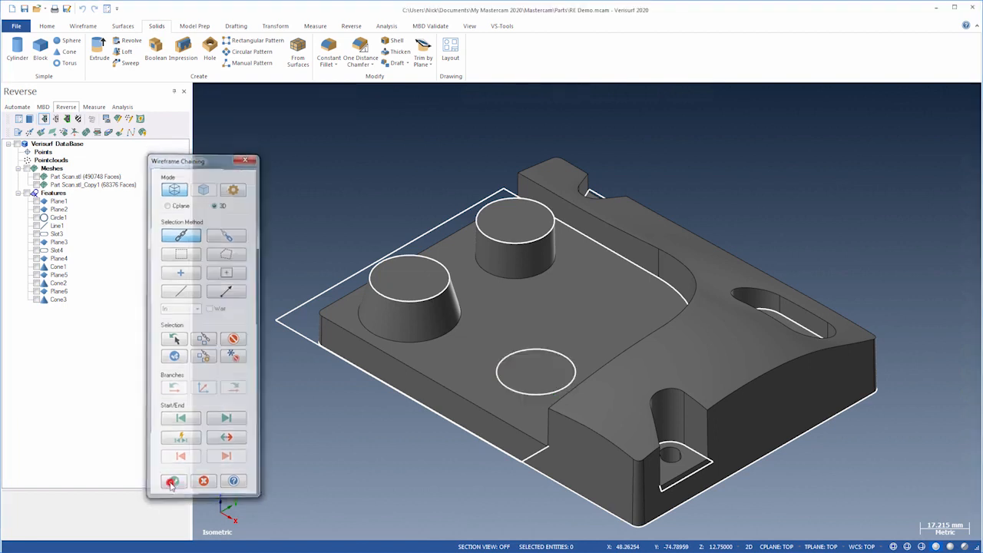
click(179, 337)
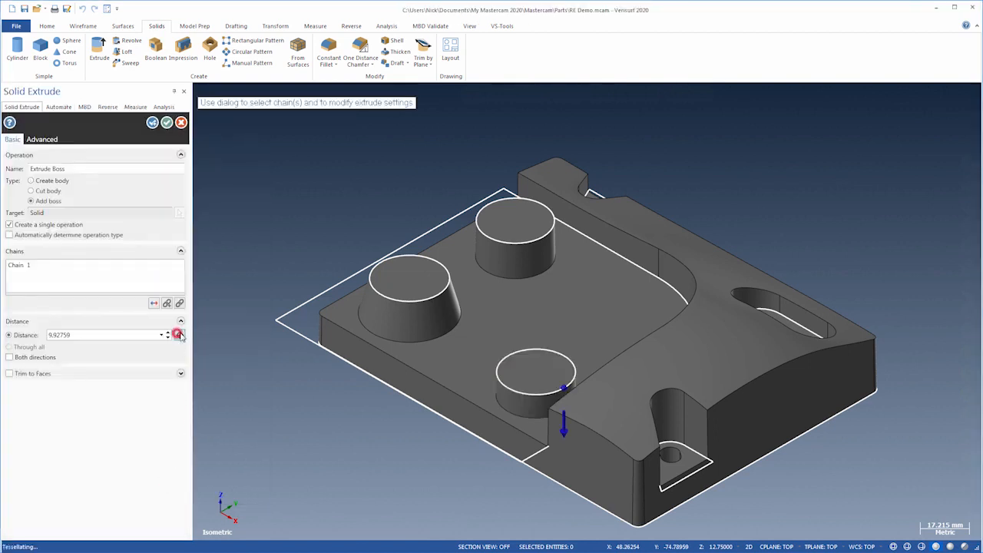
click(320, 316)
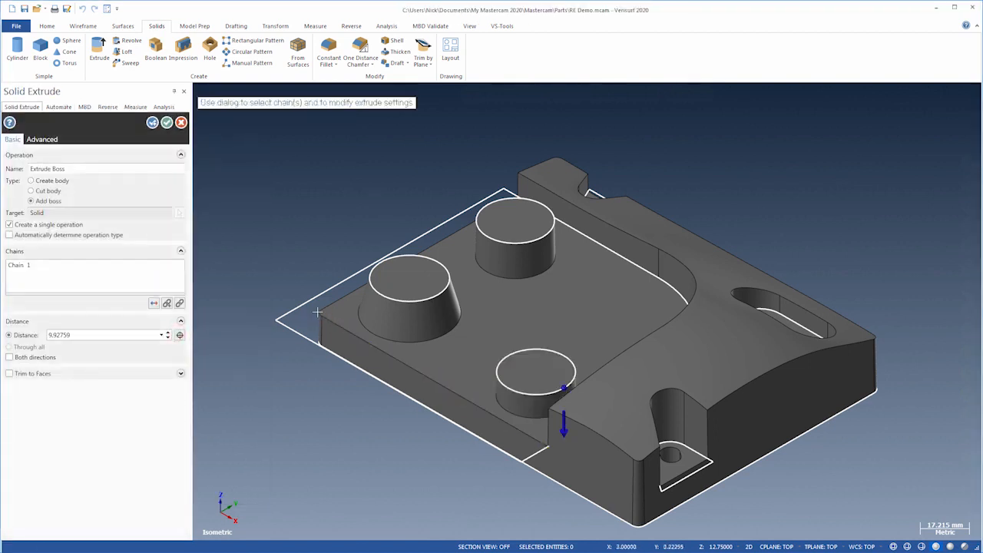
click(166, 124)
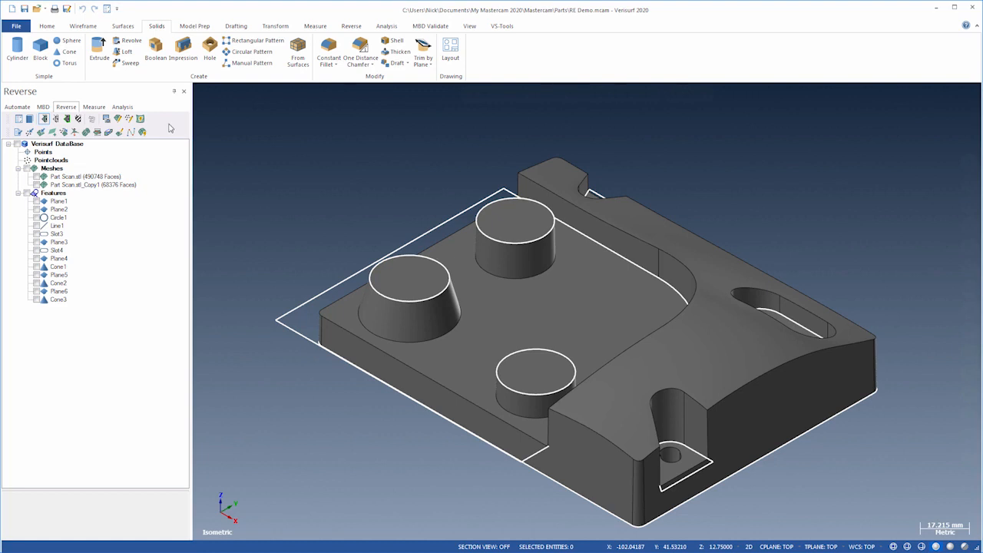
Switch the construction mode to 3D and place a solid sphere of radius 10 mm at the tapered boss's top circle centre
right_click(219, 149)
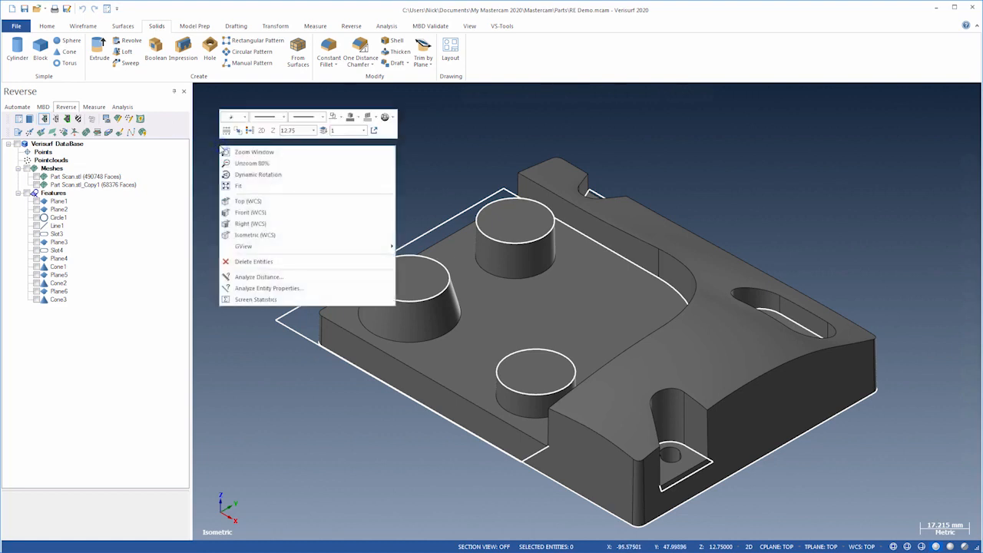
click(261, 131)
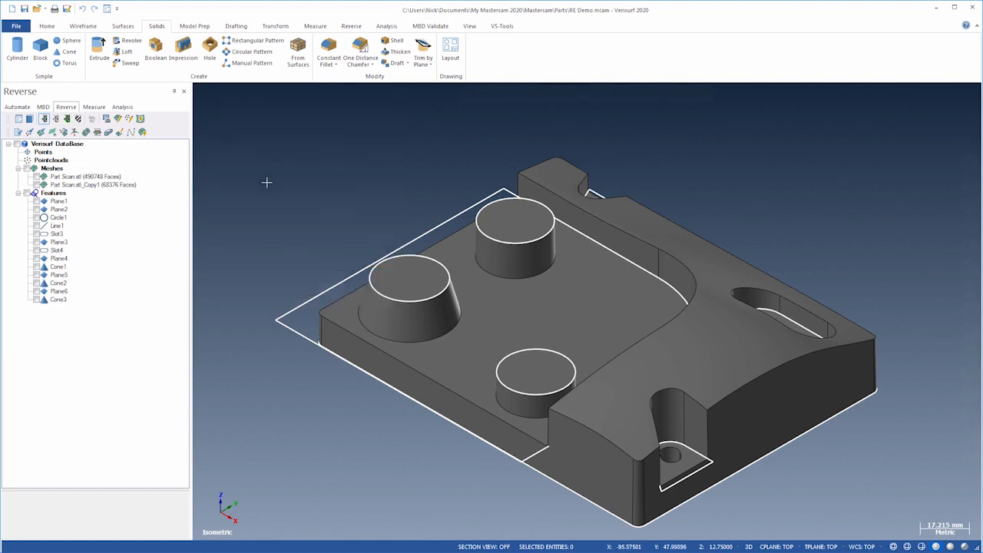
click(69, 41)
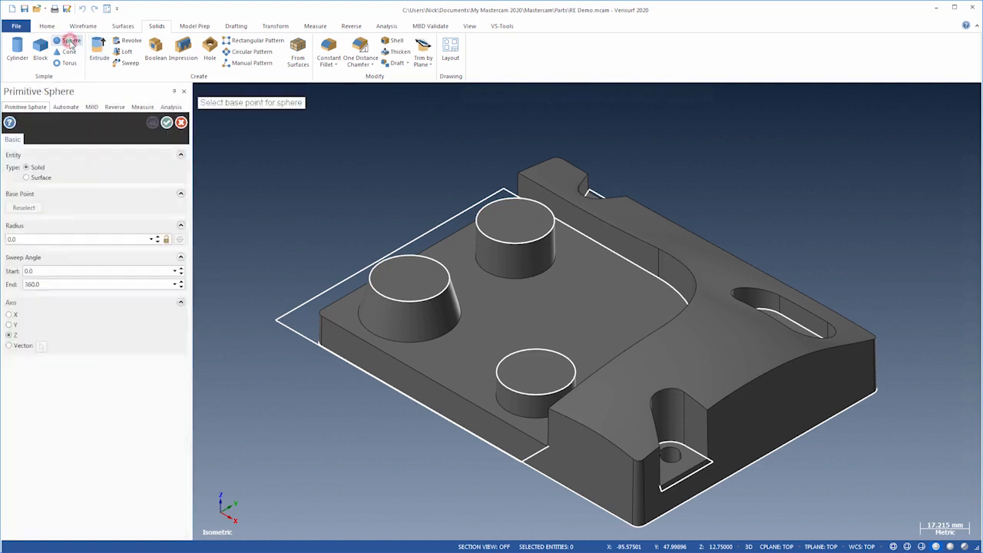
click(409, 278)
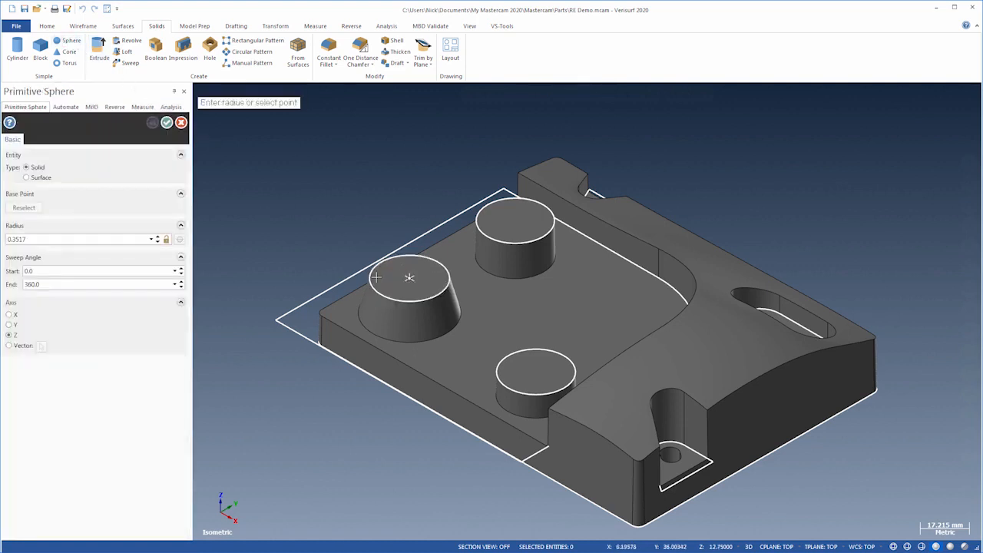
click(77, 239)
text(10)
key(Return)
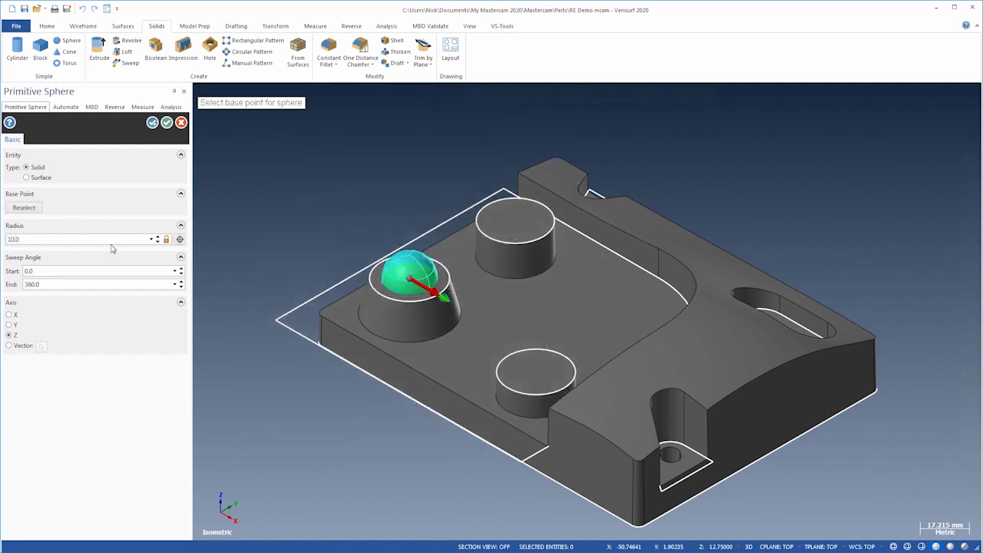
Lock the sphere radius and add matching solid spheres at the top circle centres of the front and rear bosses
click(165, 239)
click(542, 378)
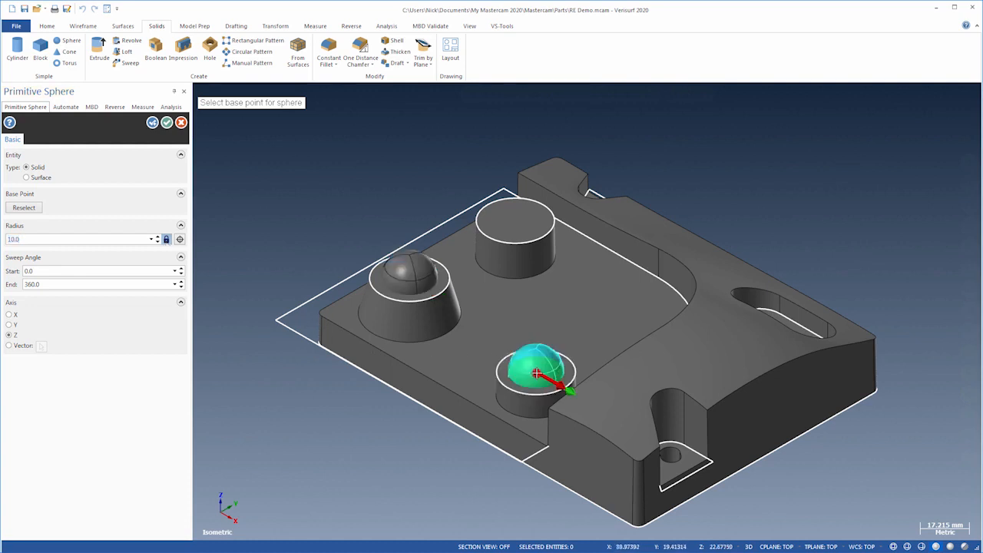
click(516, 222)
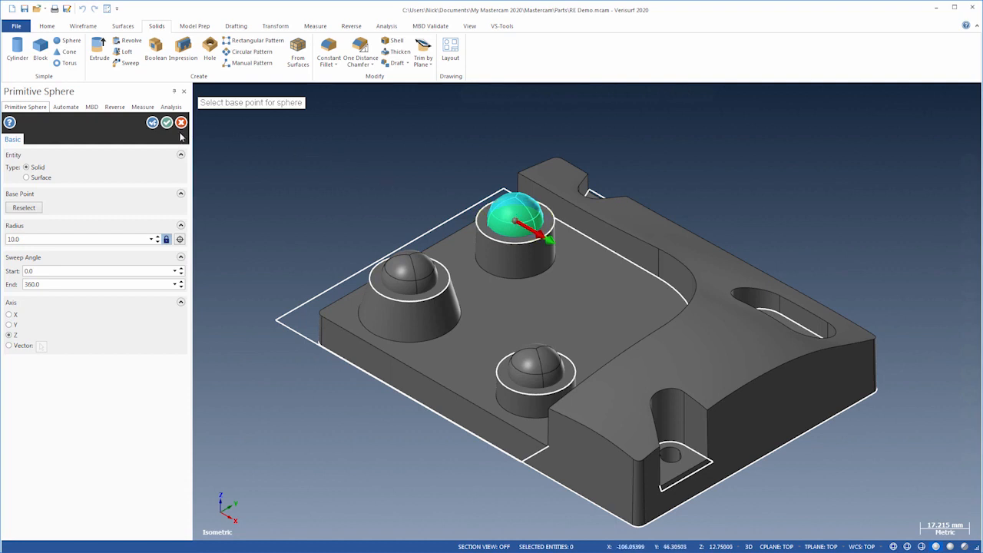
click(168, 123)
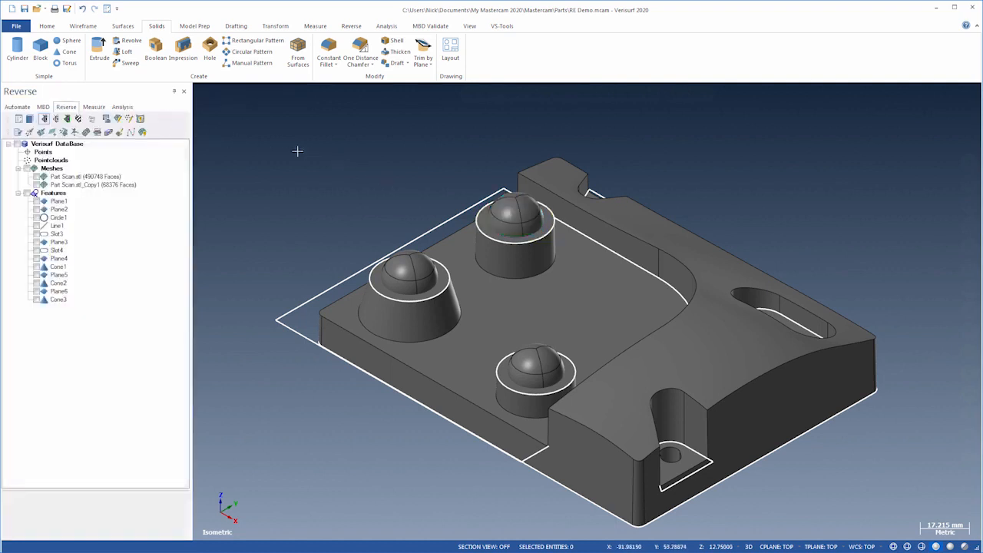
Delete all wireframe geometry from the model, leaving only the solids
mouse_move(965, 230)
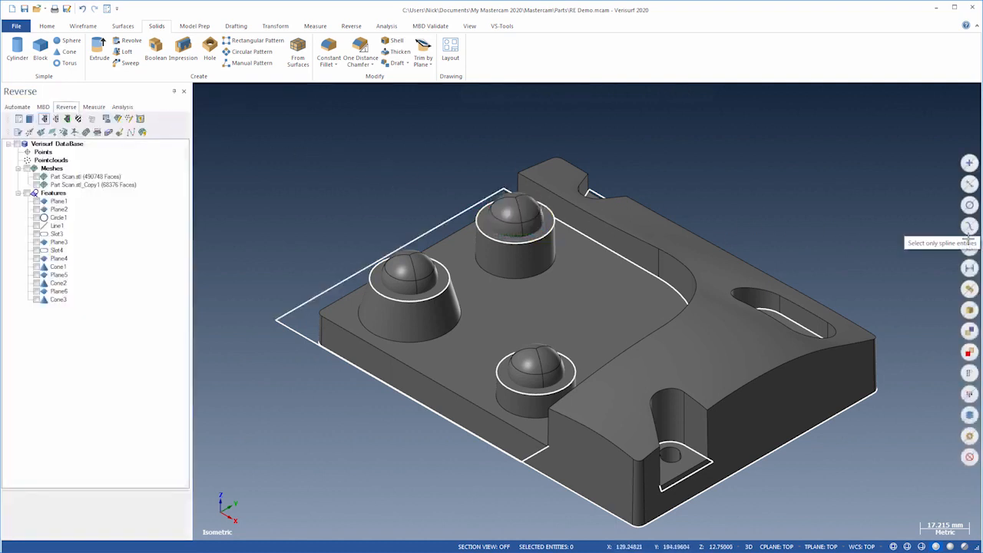
click(969, 245)
key(Delete)
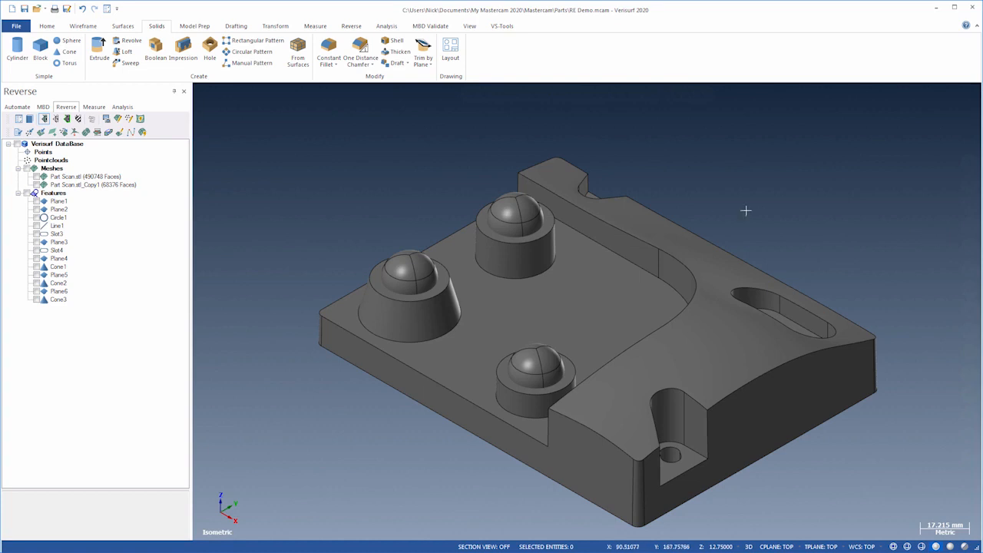
Join the three spheres to the main part body with a Boolean Add
click(167, 48)
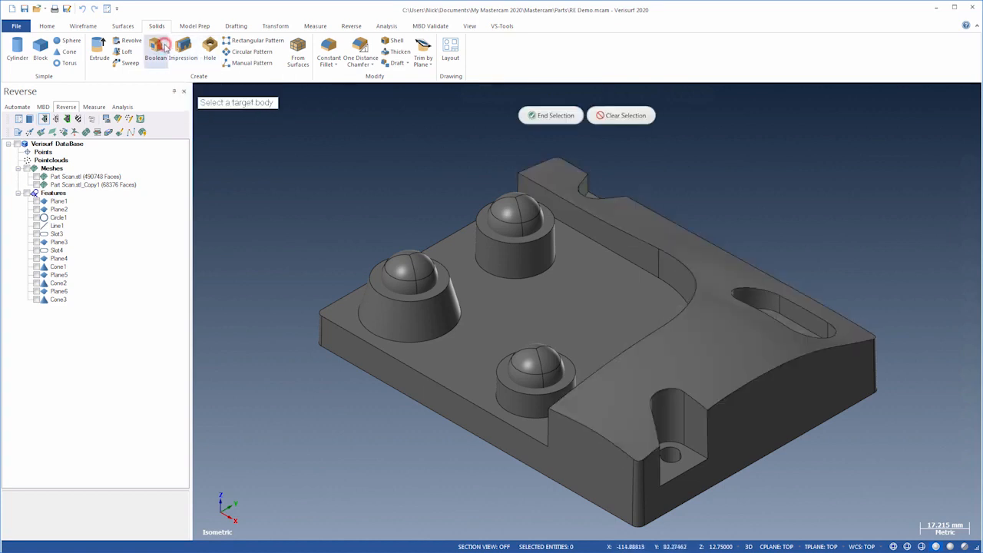
click(525, 303)
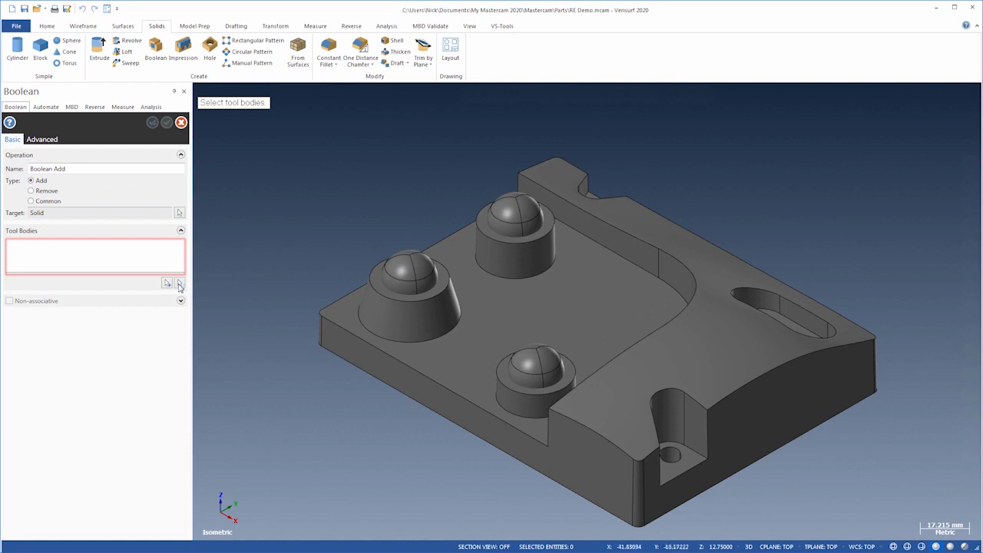
click(166, 284)
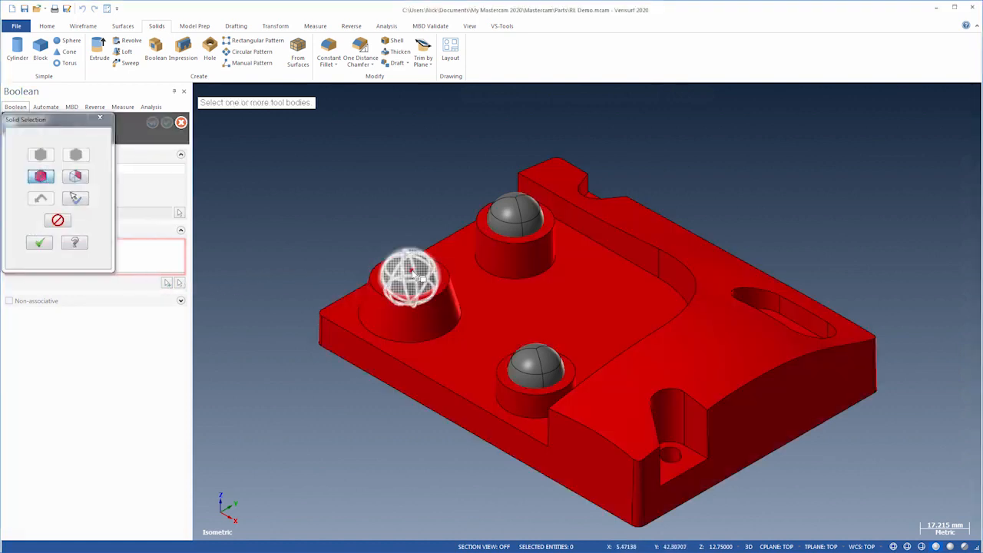
click(516, 219)
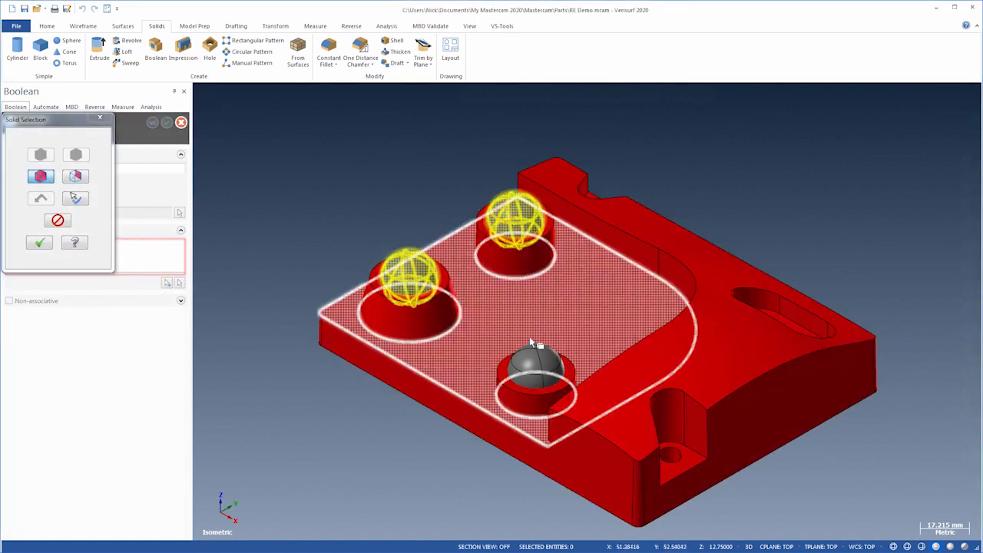
click(535, 365)
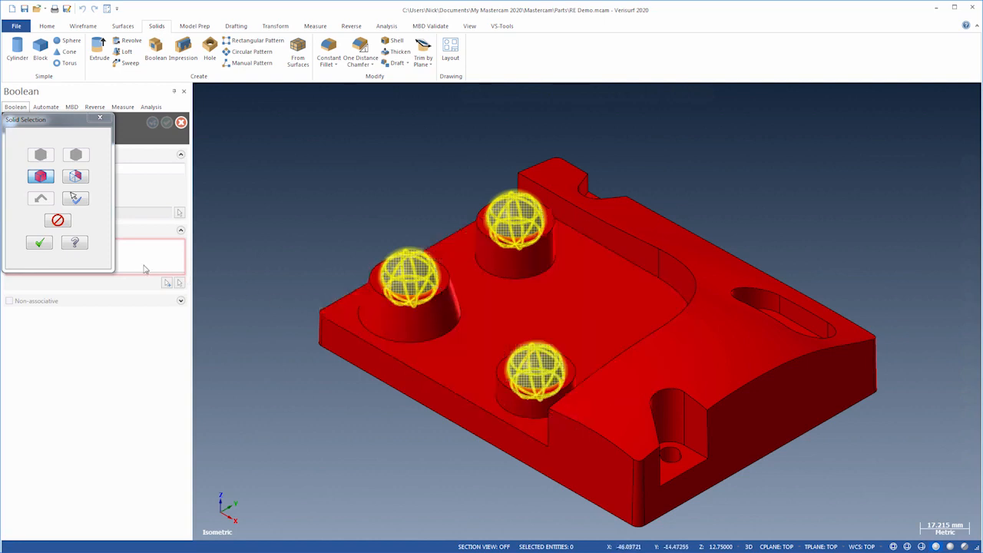
click(40, 242)
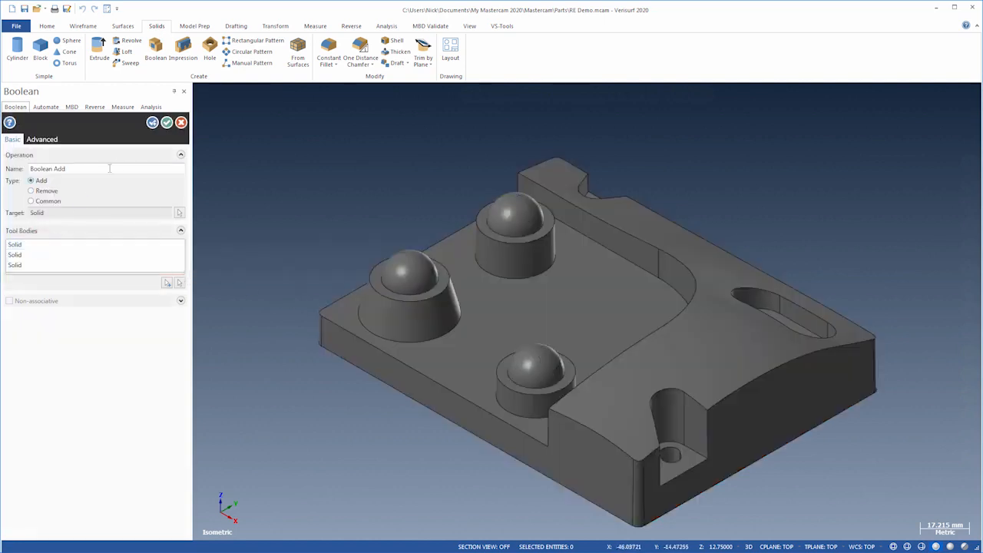
click(166, 124)
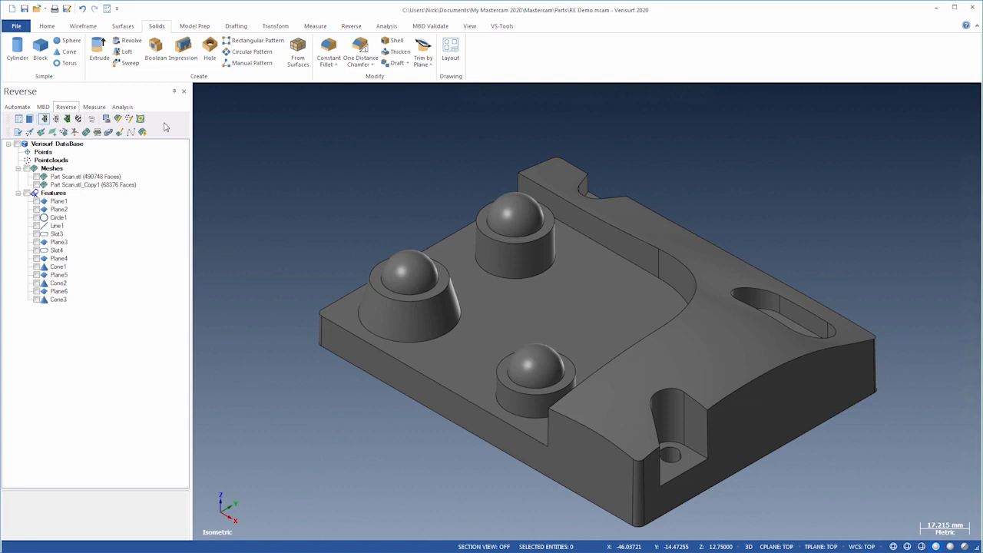
Check whether the plate, bosses and spheres select together as one solid body
click(504, 299)
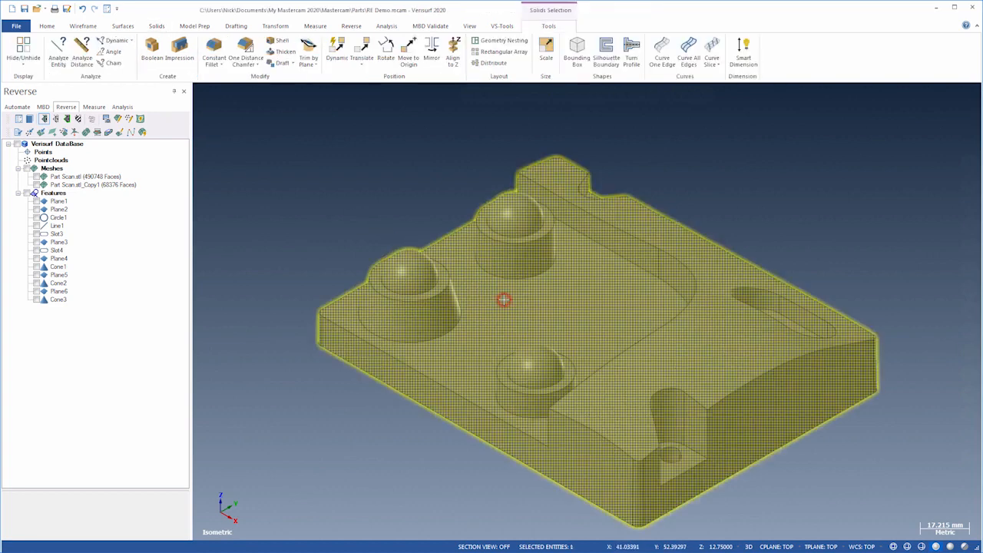
click(503, 300)
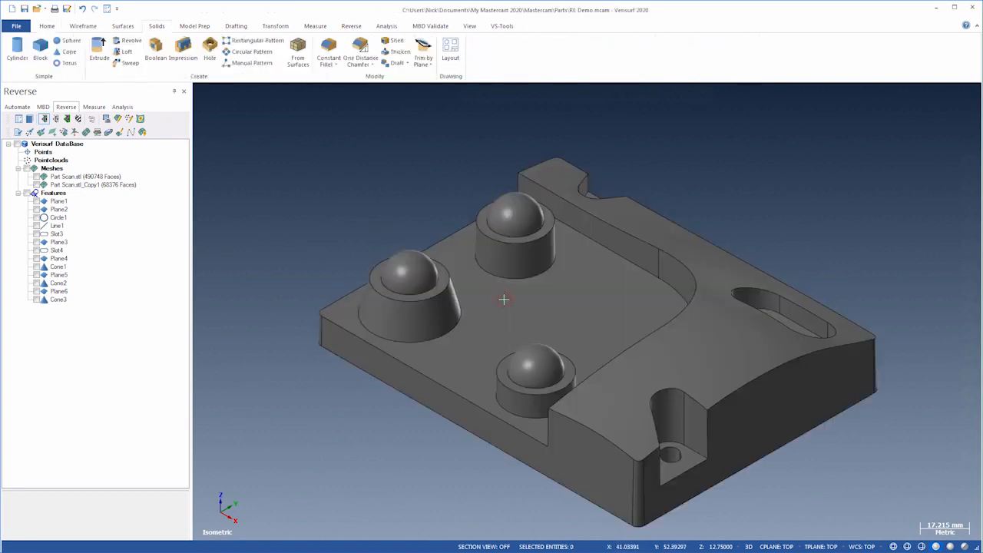
scroll(503, 299, up, 1)
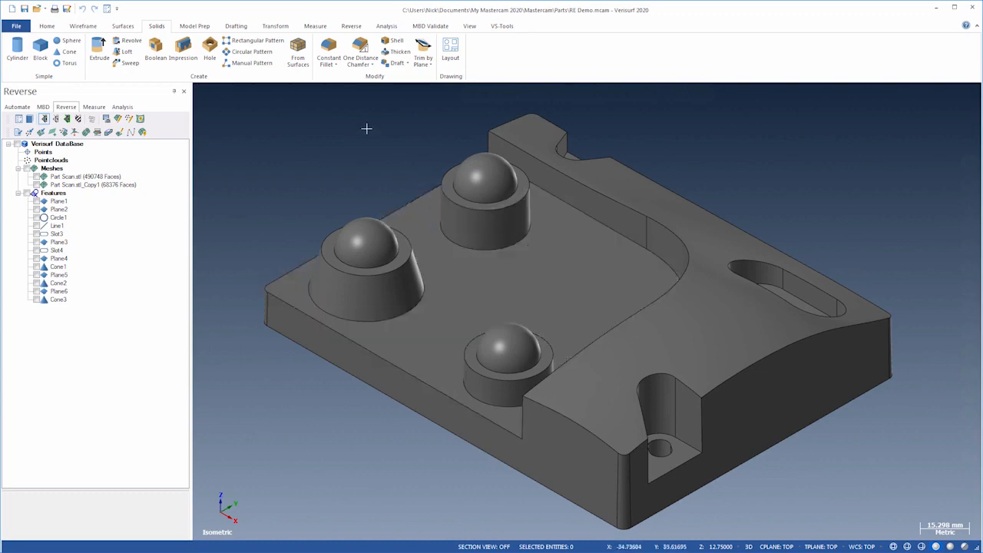
Start a constant-radius fillet and select the recessed floor face, the raised top face and the ring faces on top of the three bosses
click(331, 53)
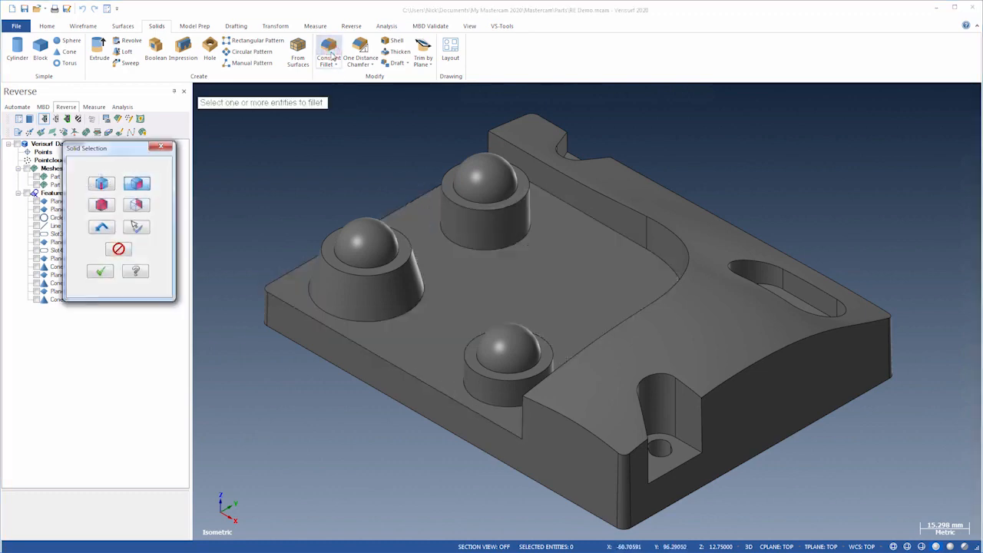
click(459, 285)
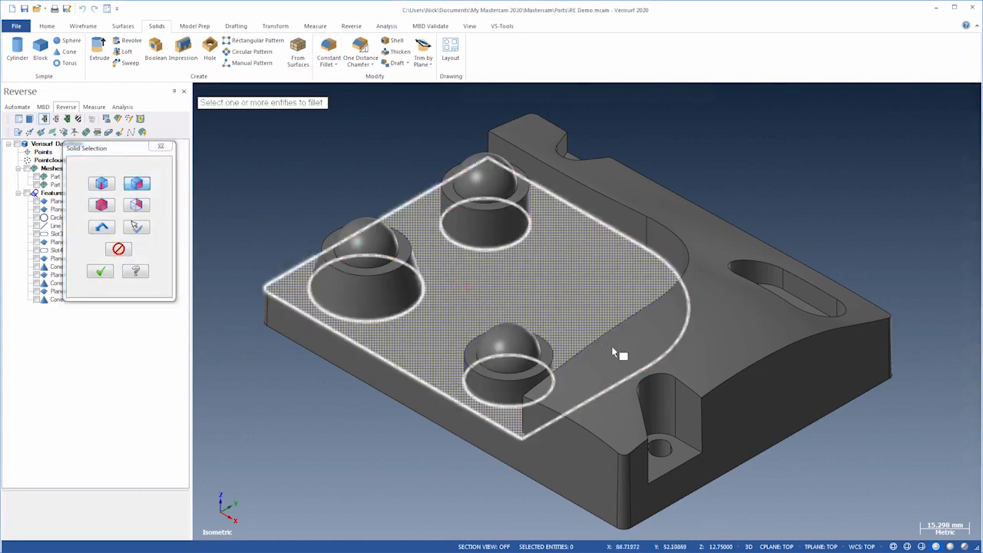
click(609, 355)
click(548, 358)
click(407, 252)
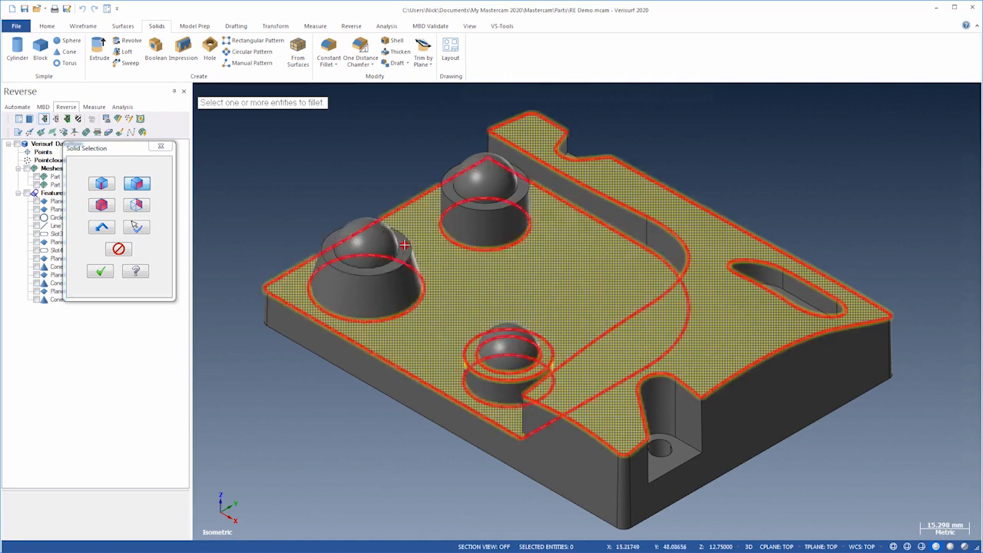
click(446, 193)
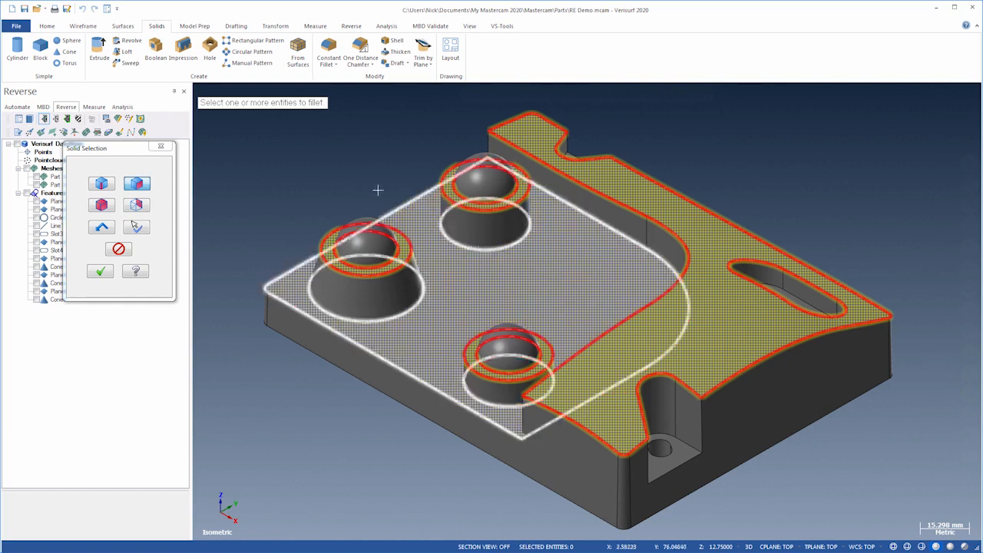
Add the lower and side edges of both corner notches to the fillet selection and apply a radius of 1.25
click(101, 185)
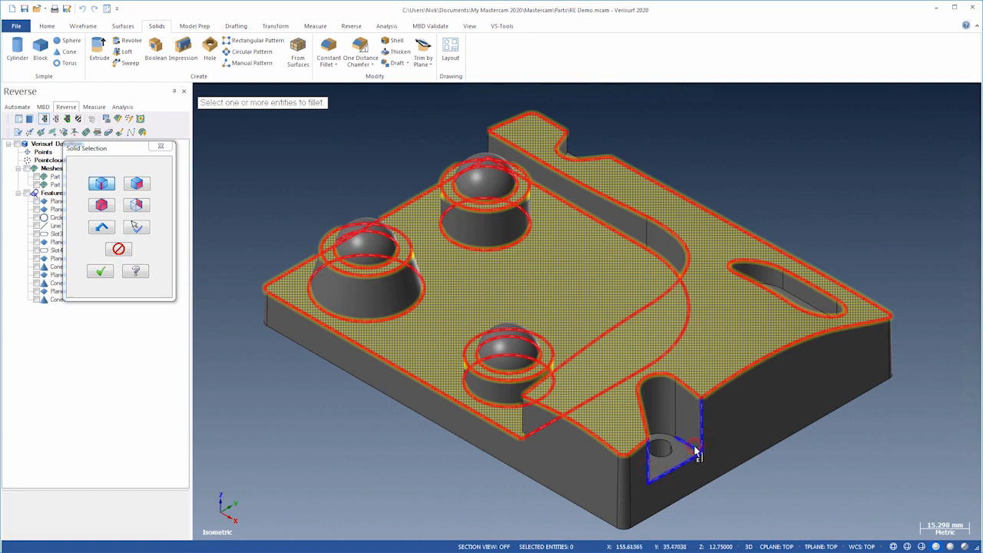
mouse_move(837, 476)
middle_down()
mouse_move(529, 472)
mouse_move(461, 414)
middle_up()
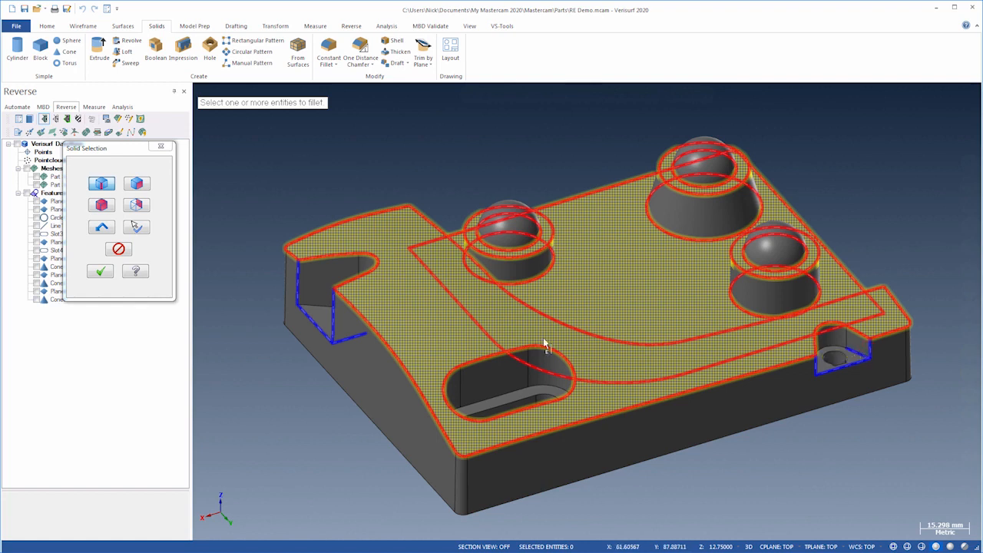
click(100, 271)
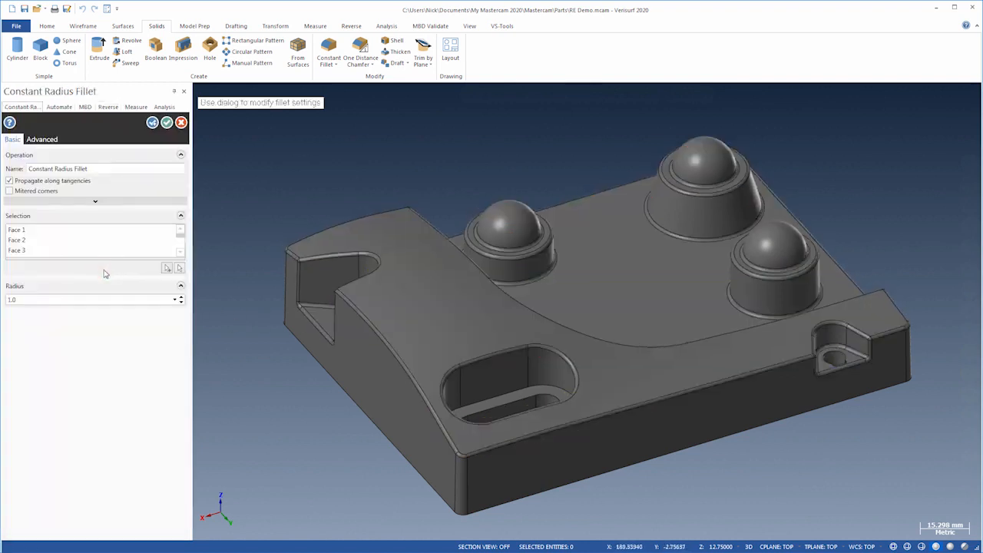
click(78, 298)
text(1.25)
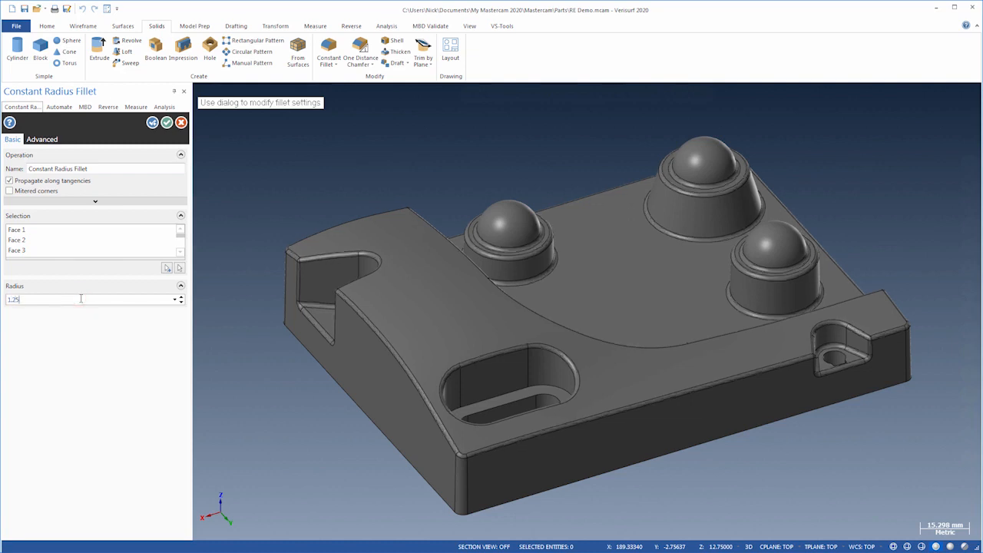
click(167, 122)
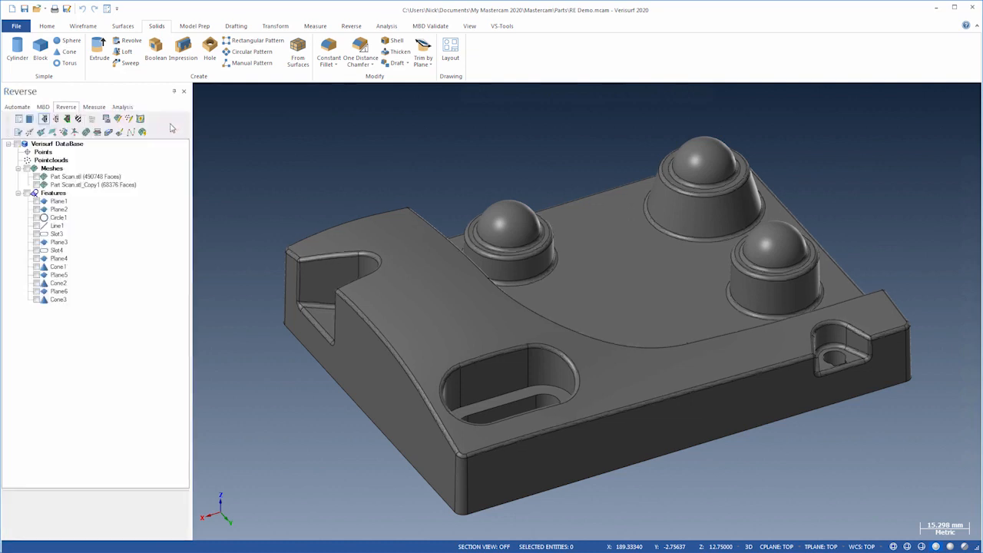
Shell the solid with its flat underside face left open, using a Direction 1 thickness of 2.0
middle_drag(228, 147, 611, 441)
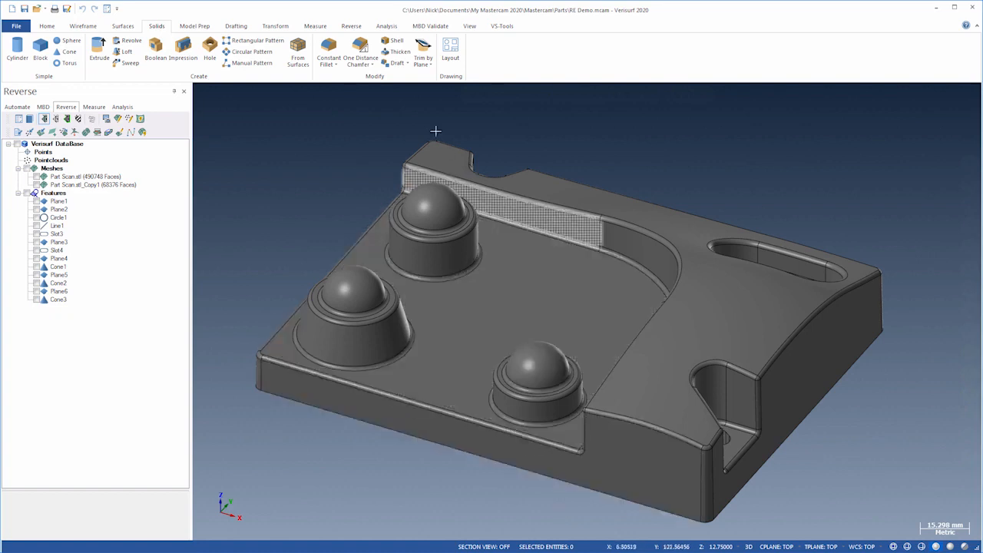
click(395, 42)
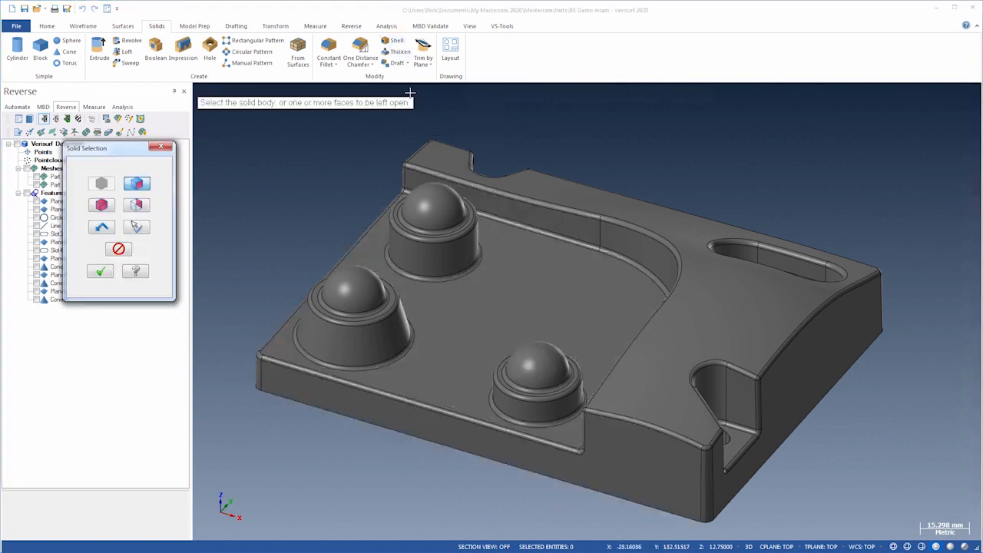
mouse_move(500, 317)
middle_down()
mouse_move(522, 267)
mouse_move(500, 320)
middle_up()
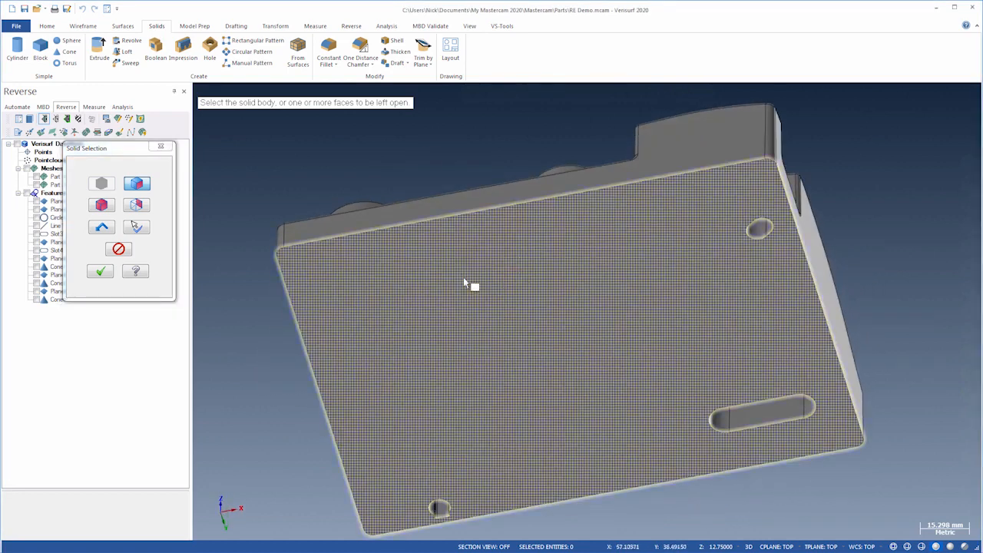
click(110, 275)
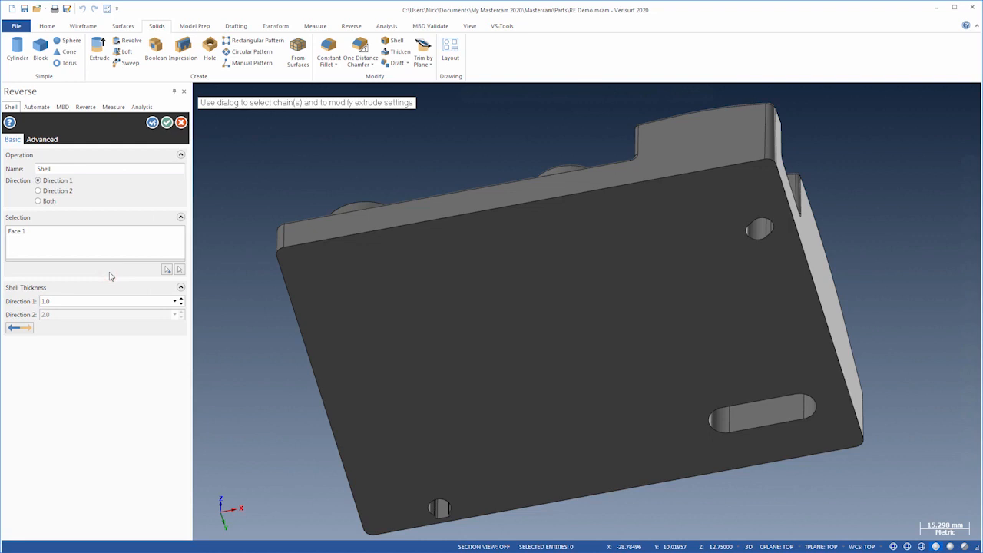
click(83, 301)
text(2)
key(Return)
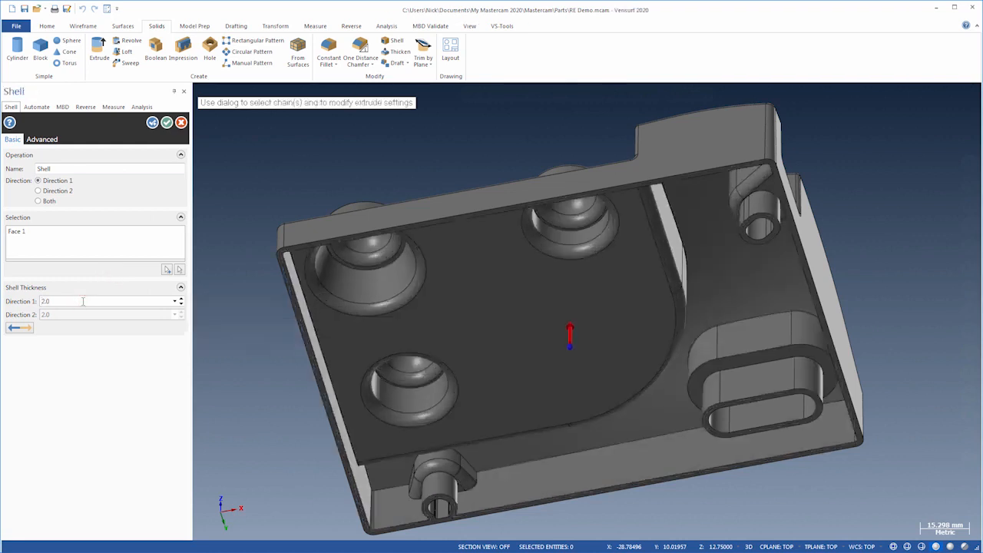
click(167, 124)
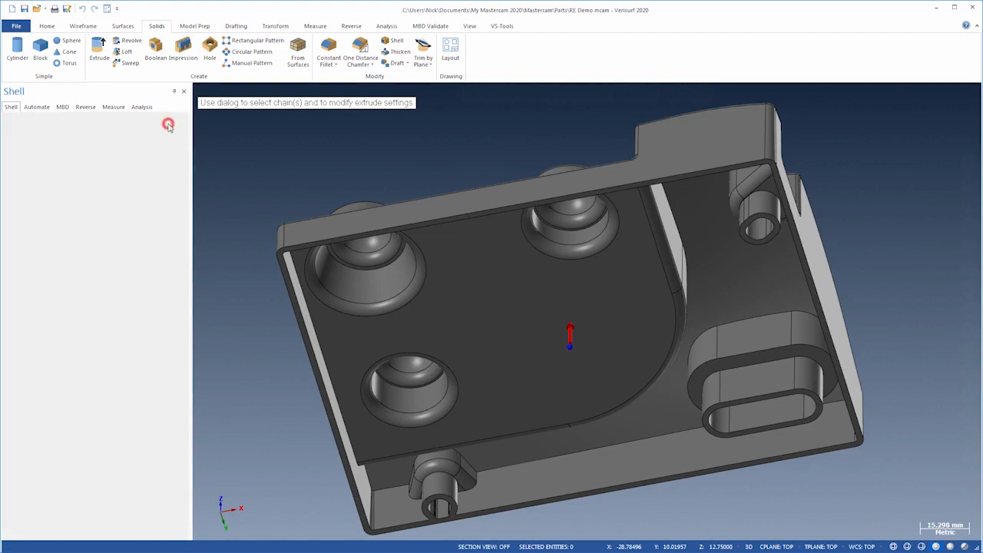
mouse_move(522, 333)
middle_down()
mouse_move(522, 274)
mouse_move(450, 438)
mouse_move(433, 333)
mouse_move(259, 410)
mouse_move(280, 311)
middle_up()
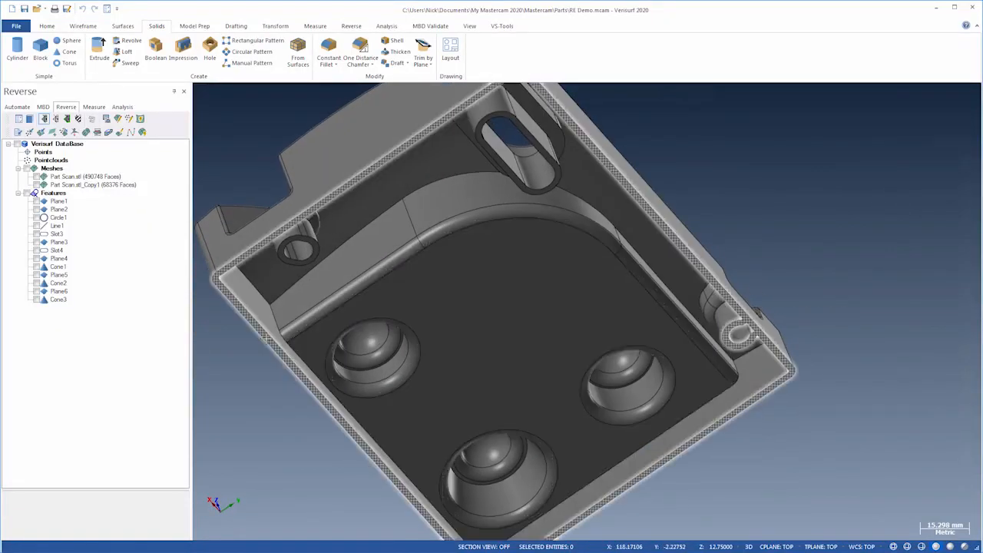
Review the file formats available for saving the finished solid model to other CAD systems
key(alt+7)
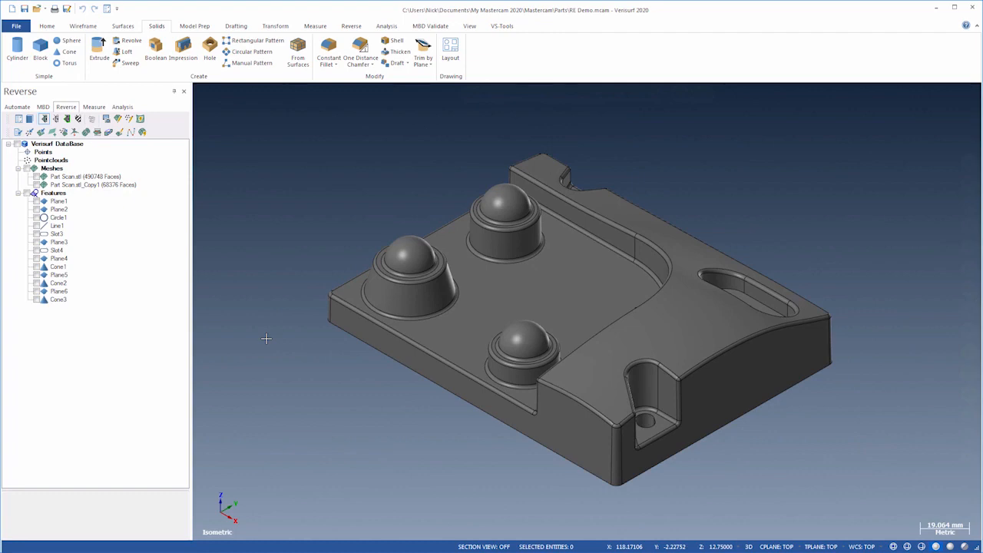
click(67, 8)
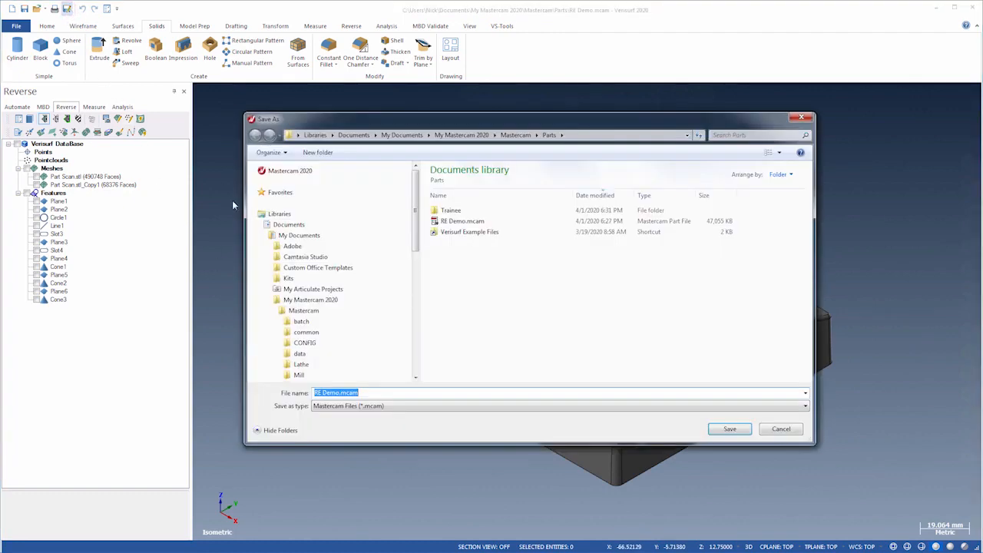
click(322, 406)
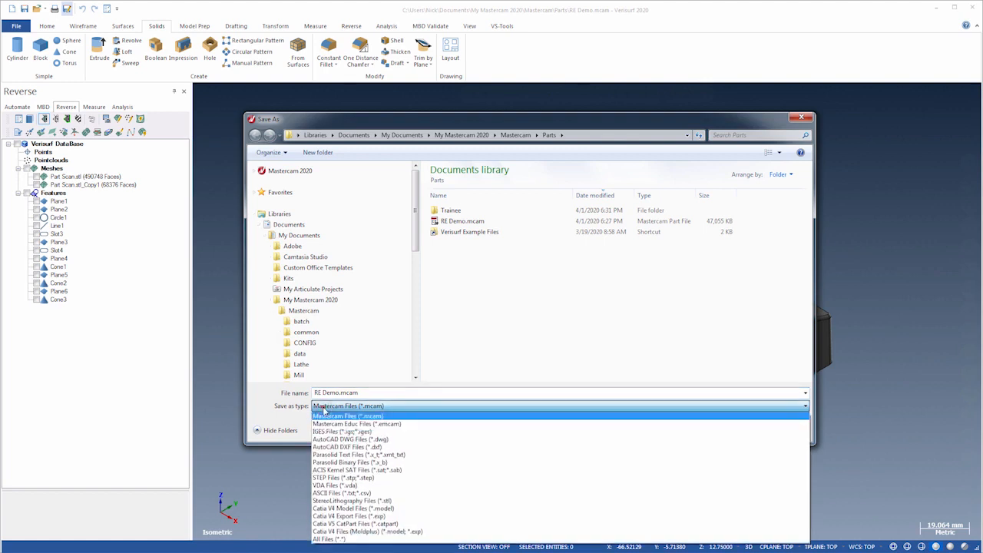
click(324, 410)
key(Return)
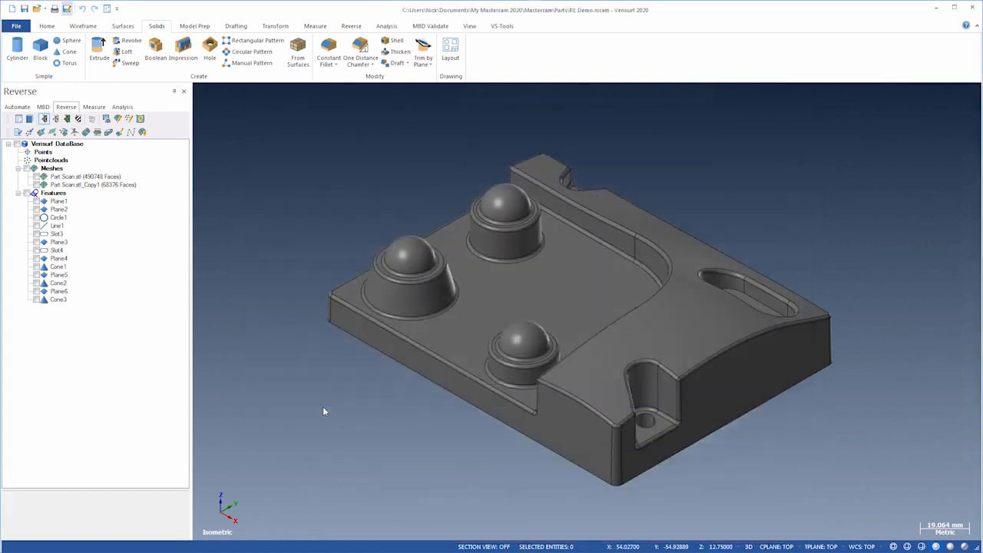